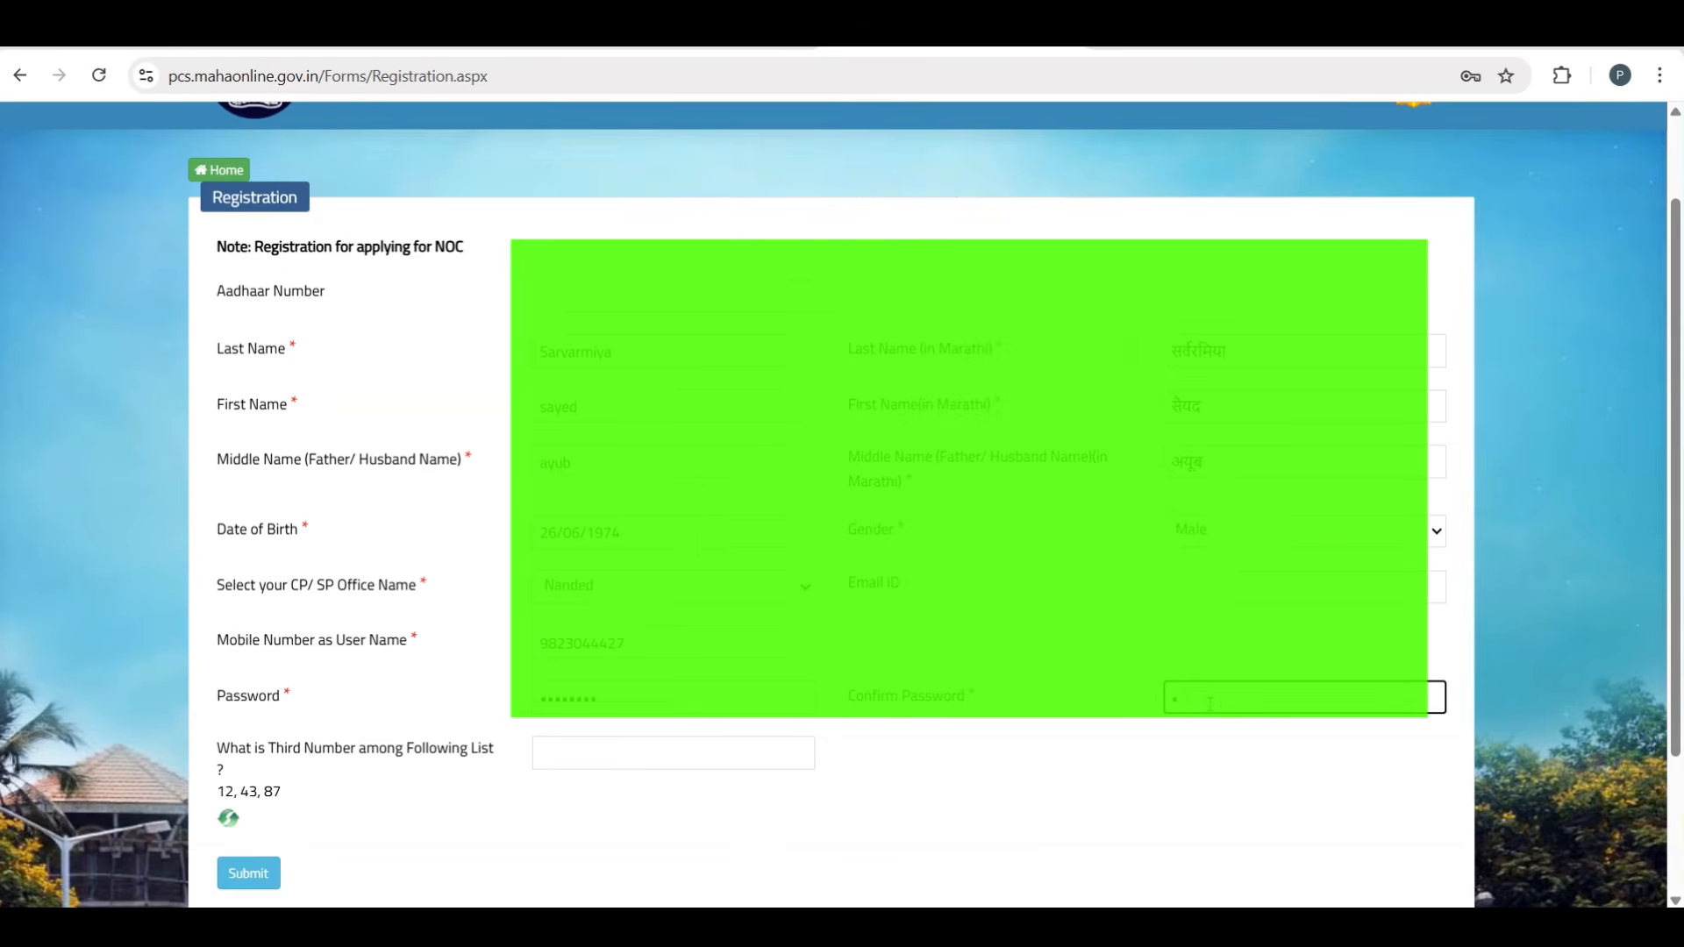
Re-enter the account password in the confirmation field, answer the number question with 43, and submit the registration
left_click(1174, 752)
left_click_drag(1225, 701, 1180, 703)
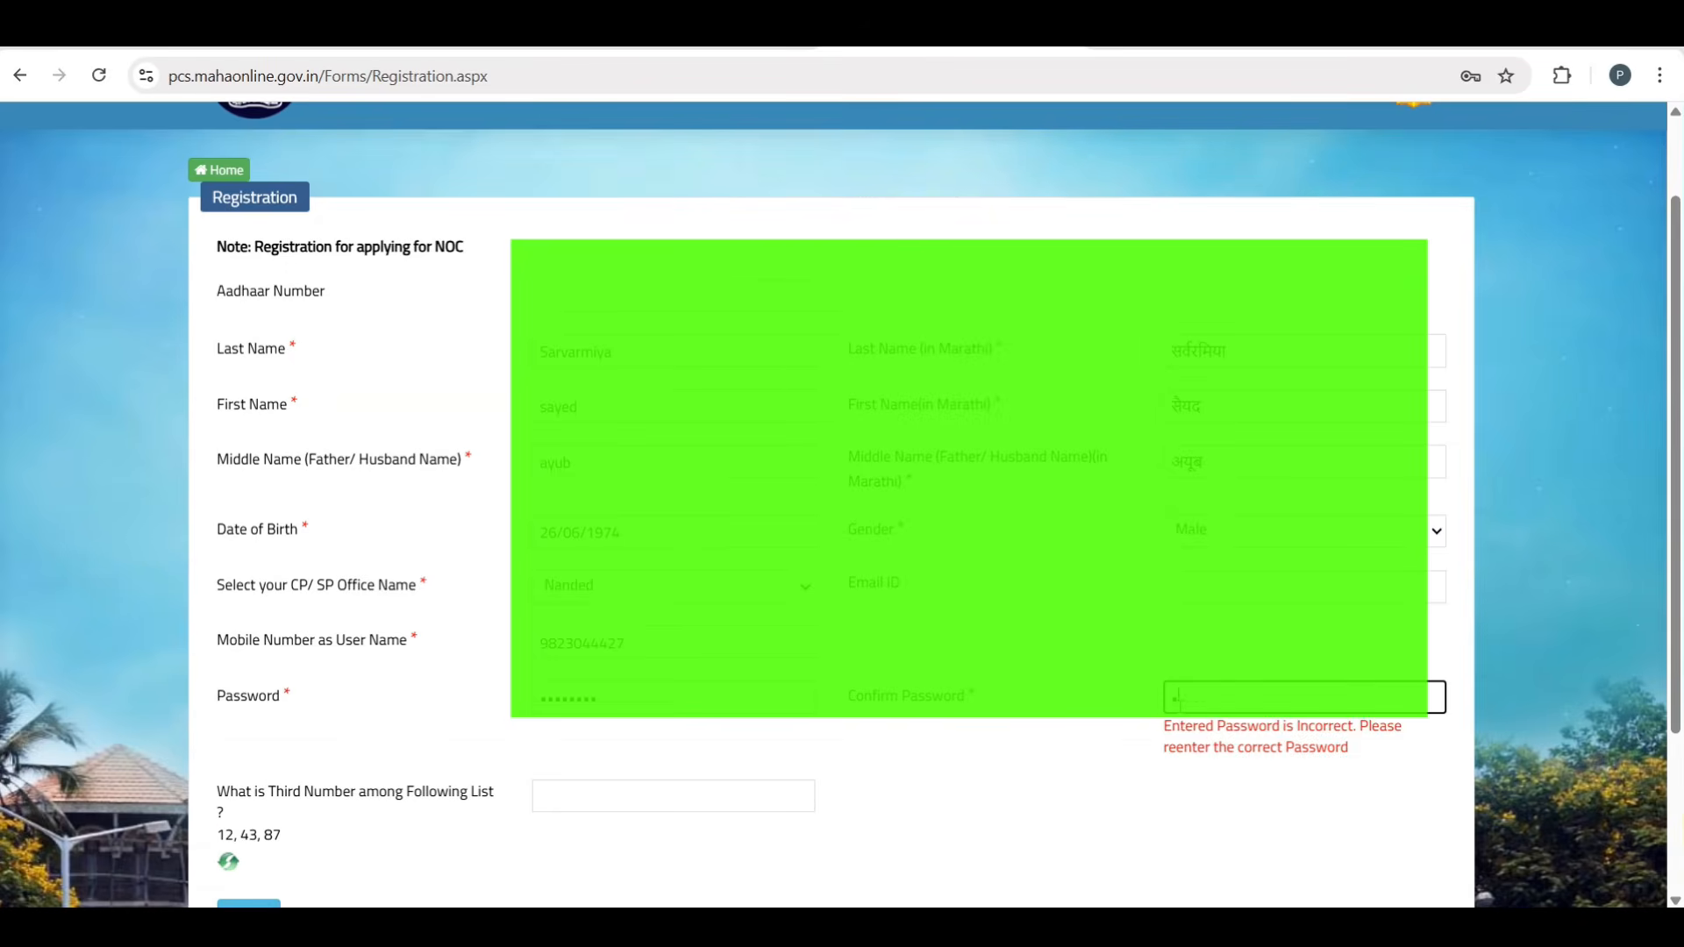
left_click(570, 752)
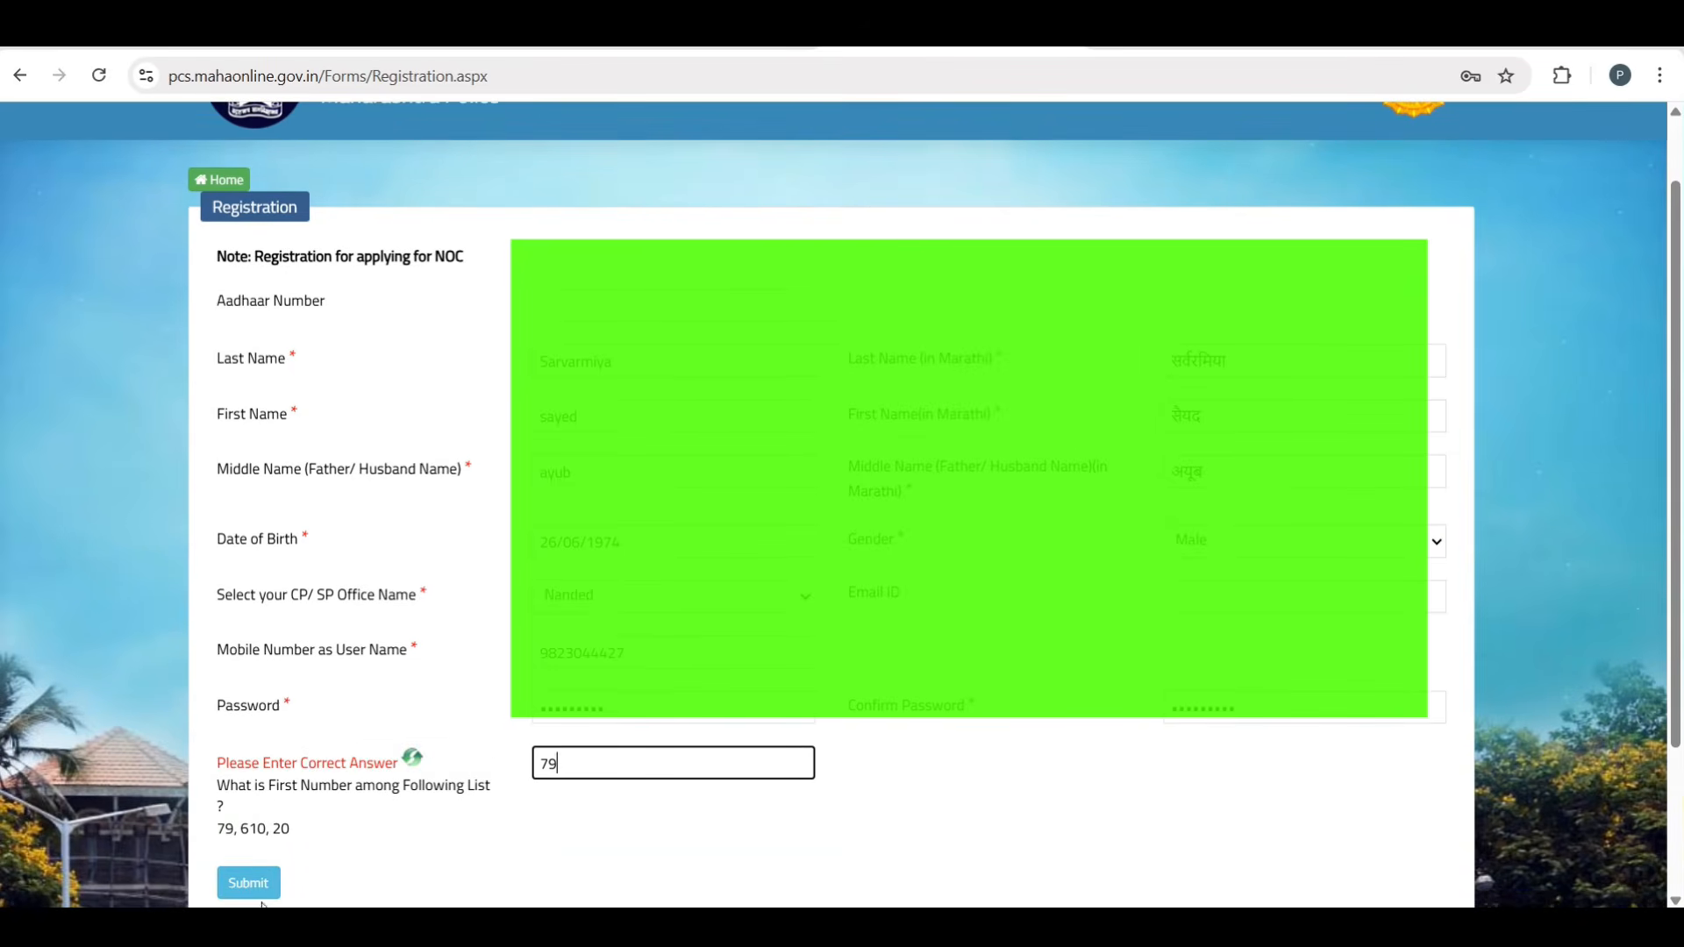
left_click(257, 886)
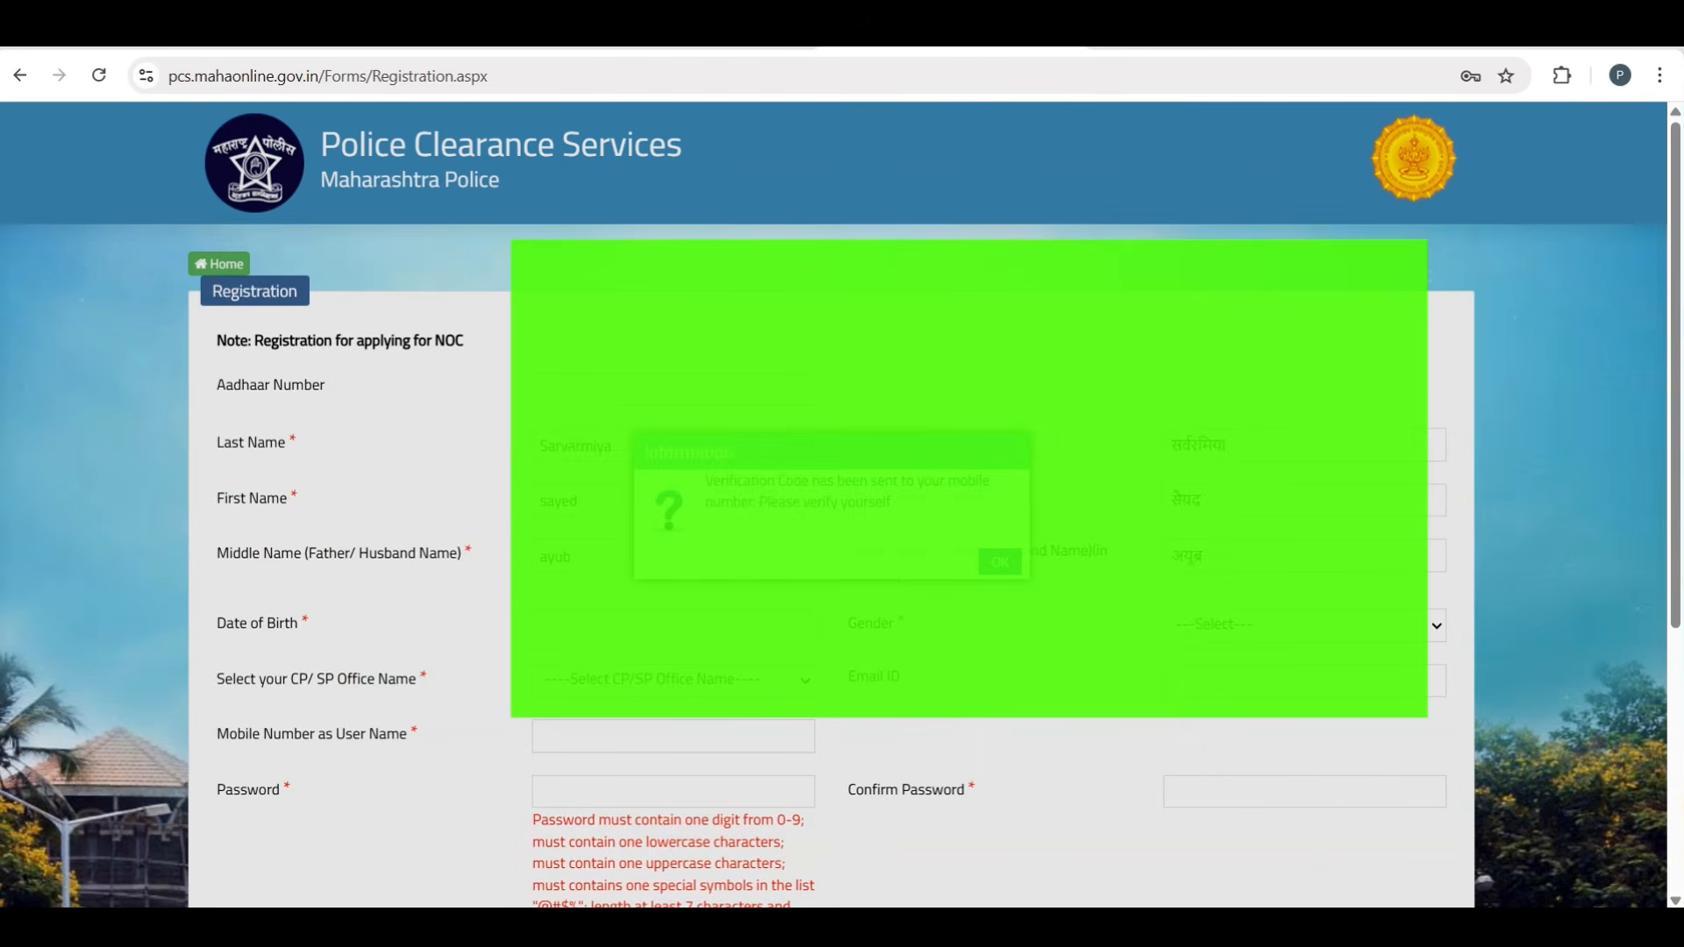
left_click(1002, 564)
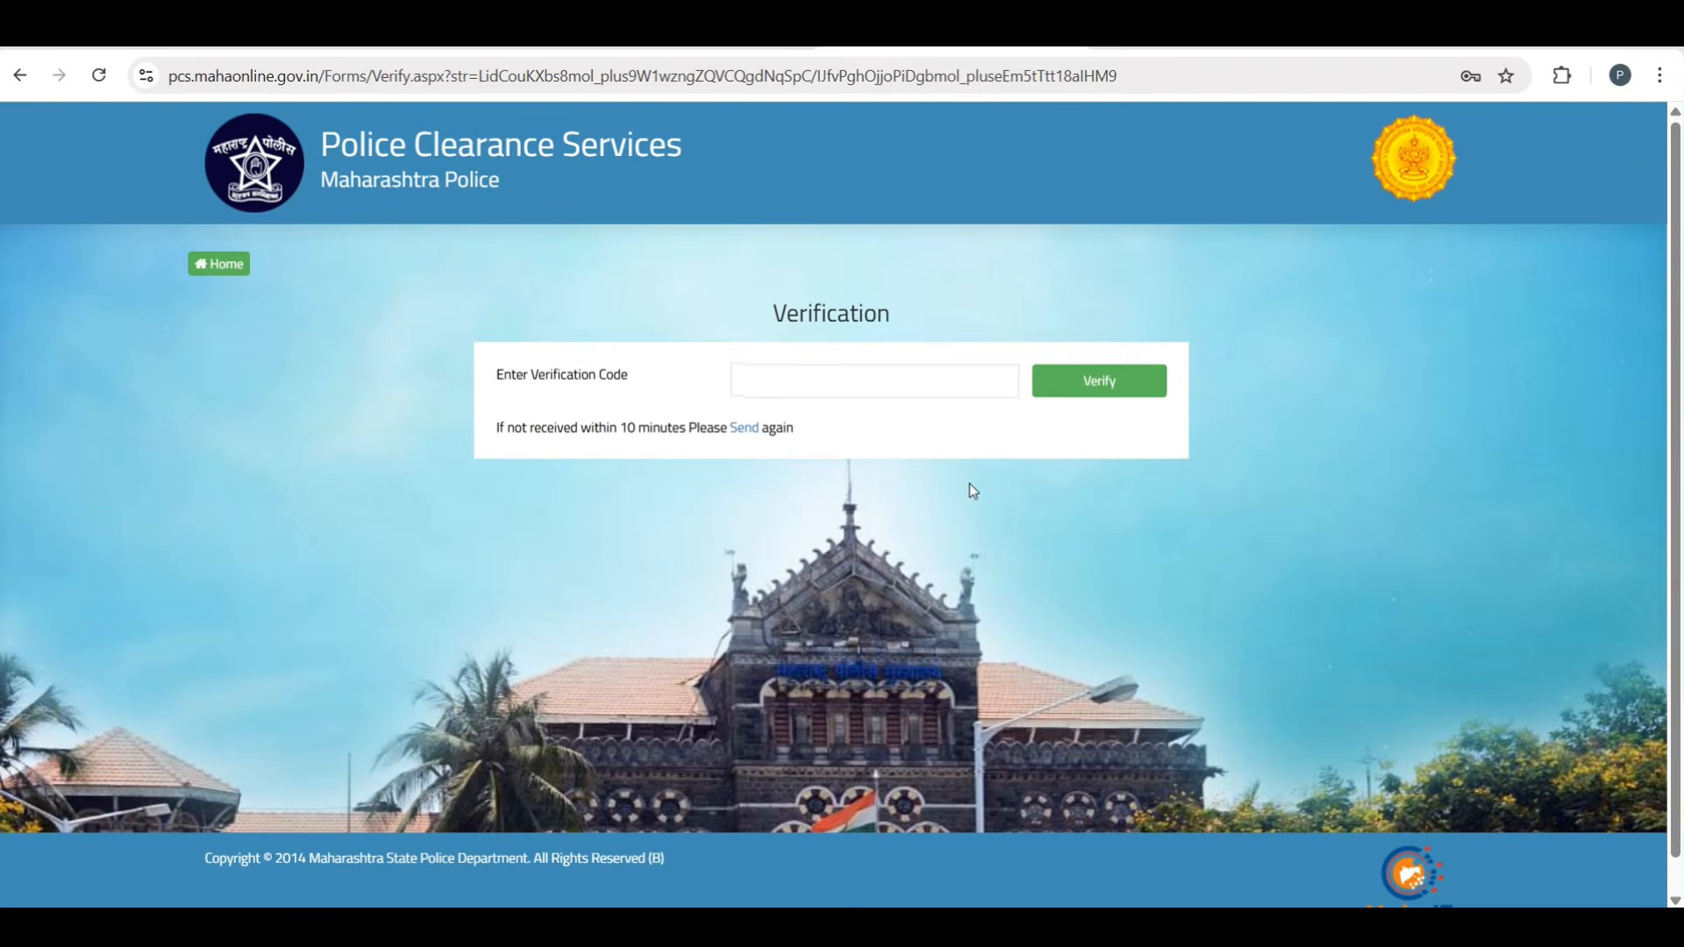
Enter the verification code sent to the mobile number and verify it to complete the registration
left_click(786, 375)
left_click(779, 371)
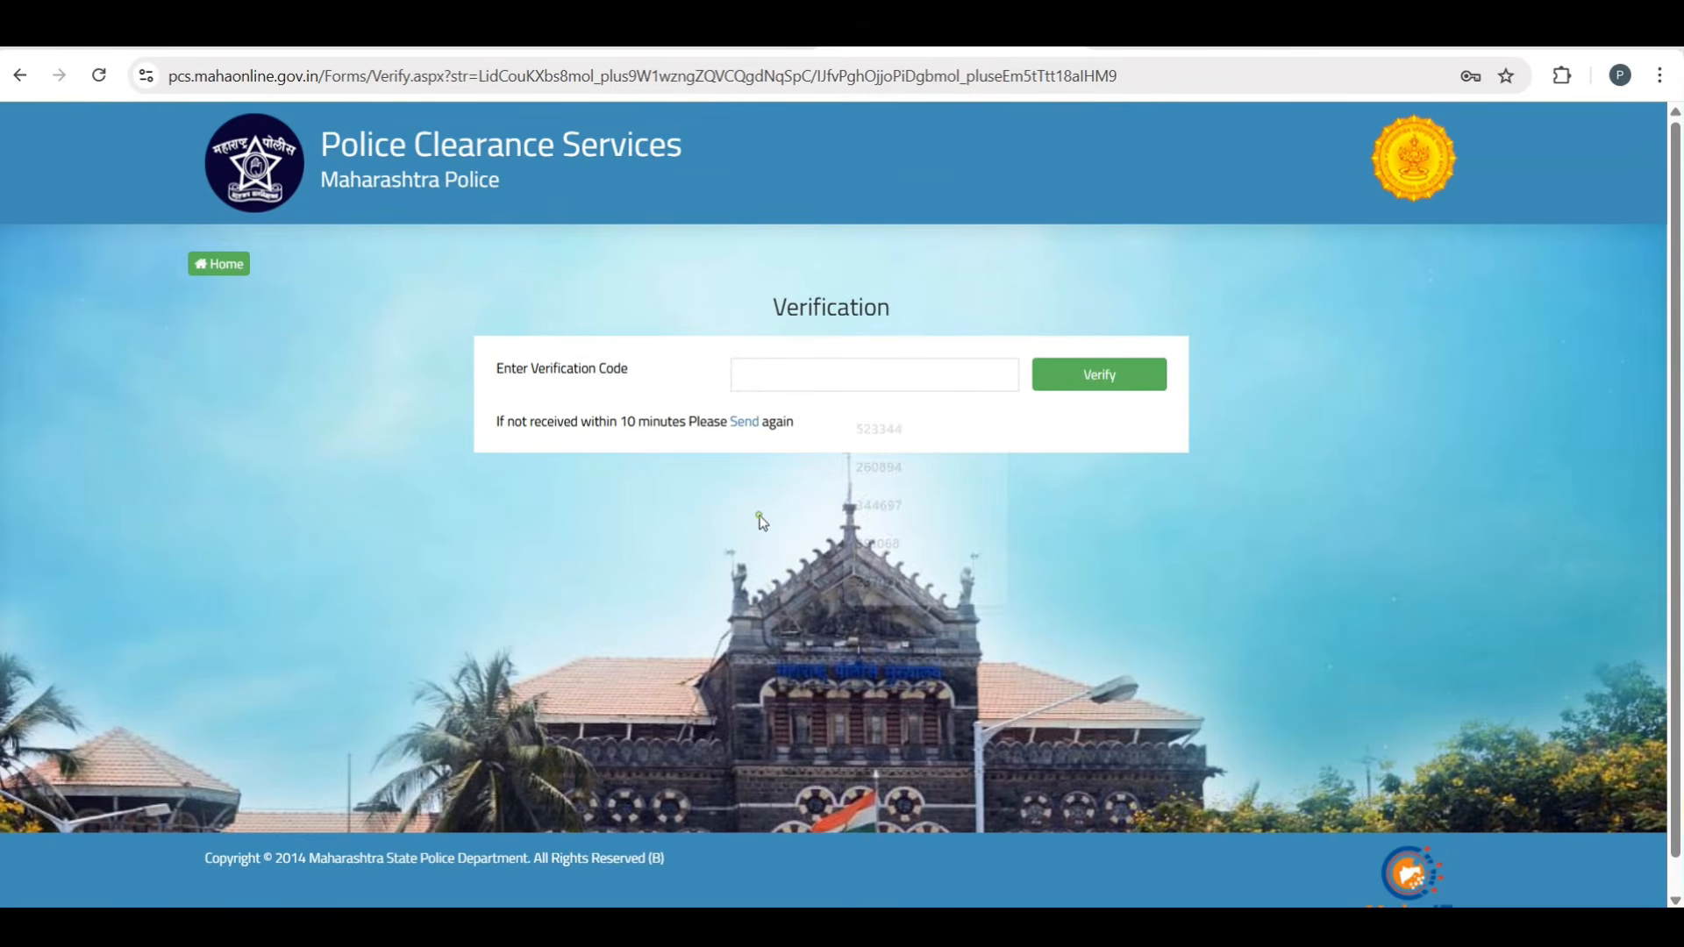
left_click(780, 374)
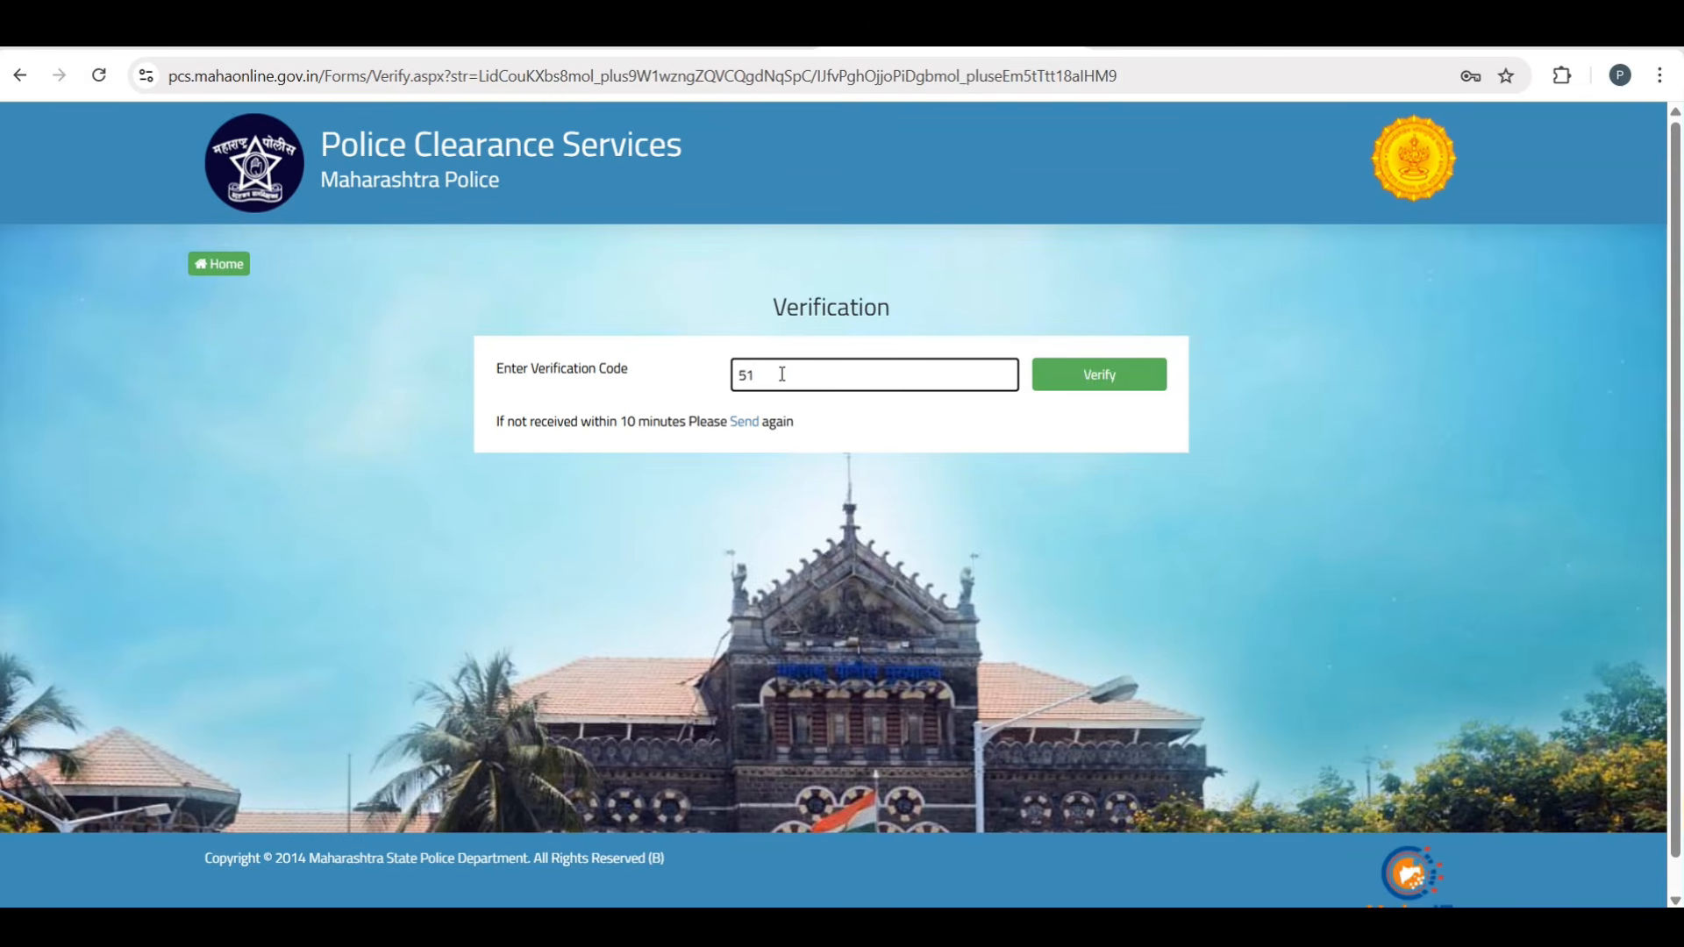
left_click(1099, 374)
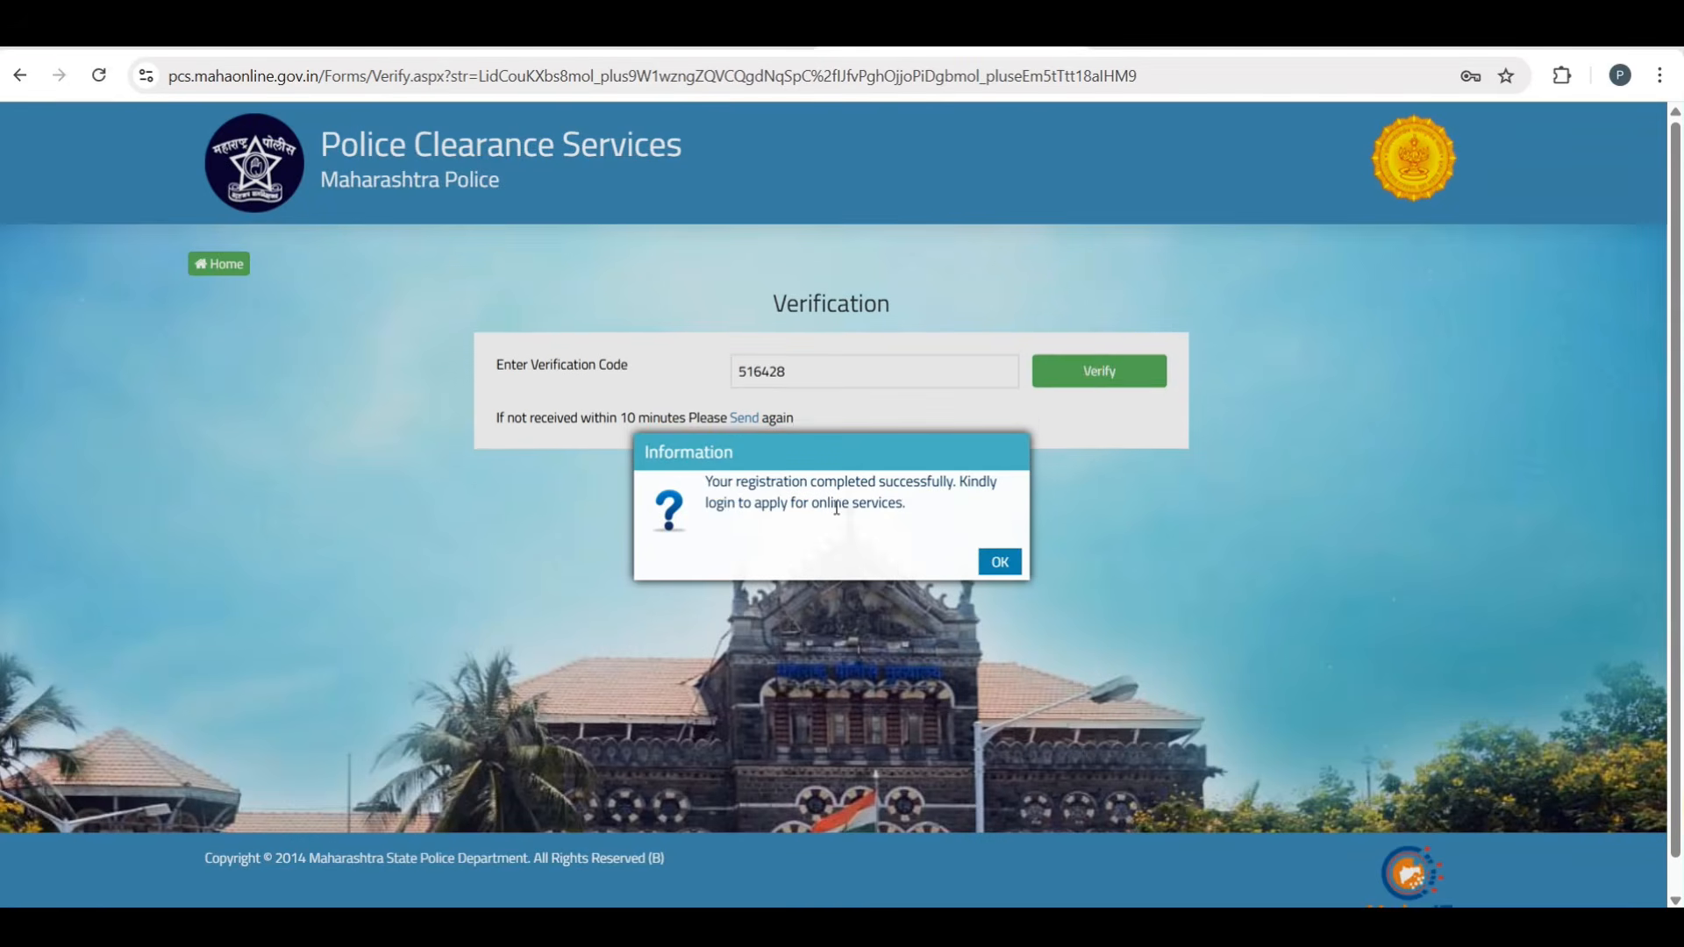
left_click(1000, 562)
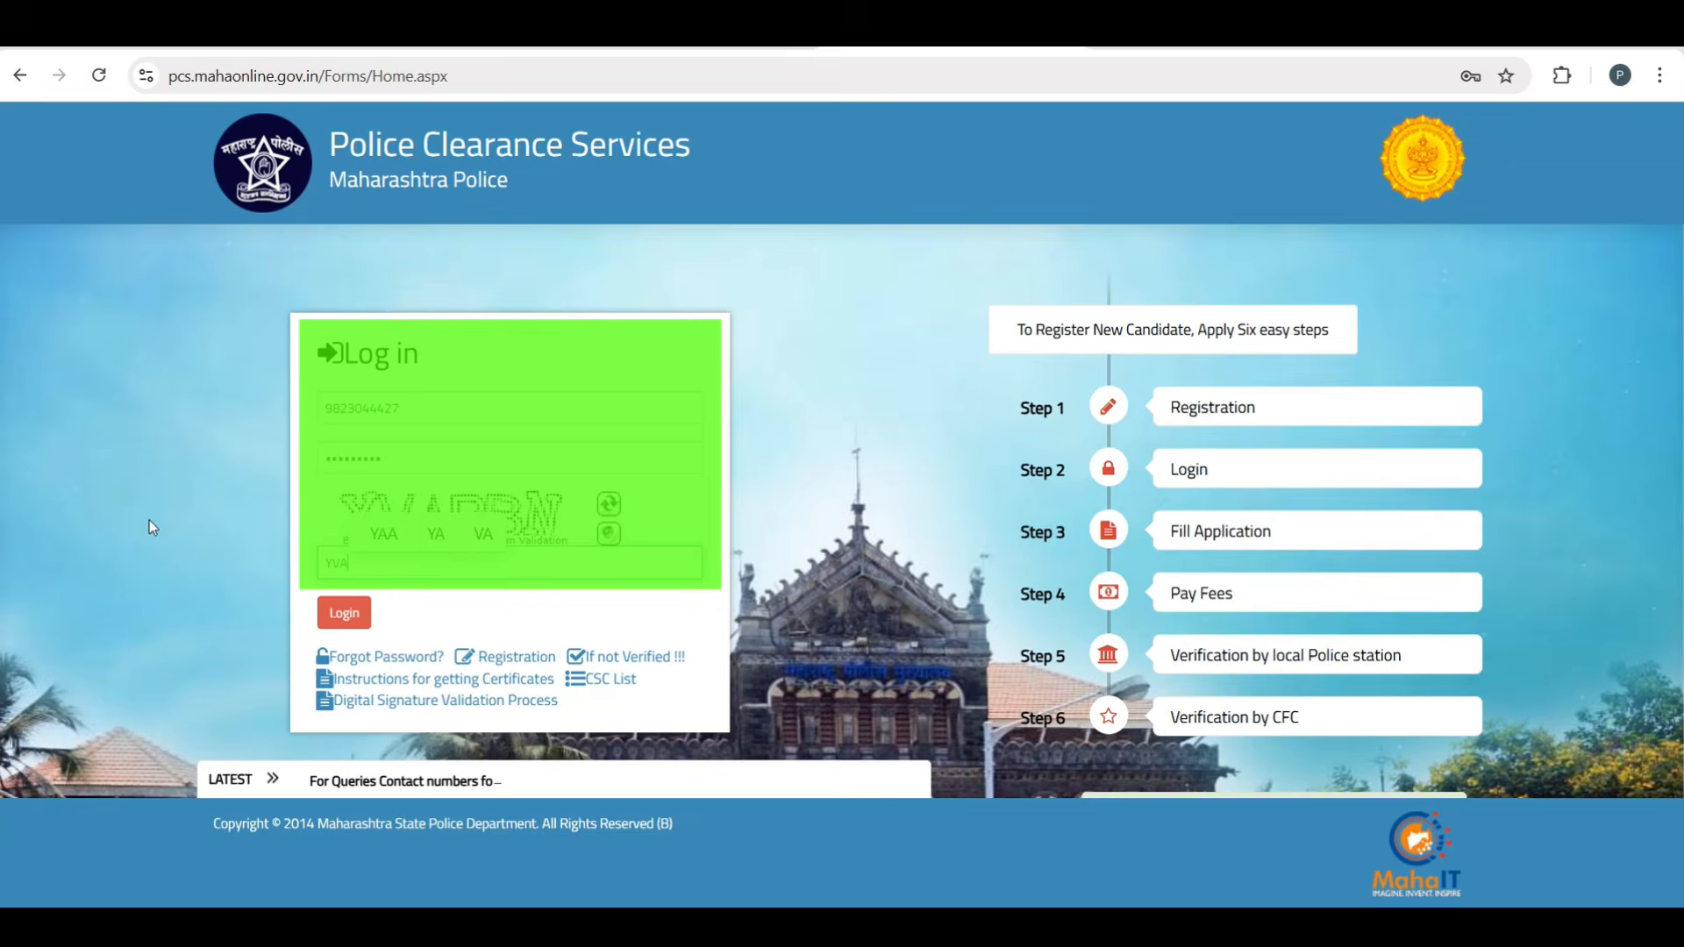
Finish entering the CAPTCHA text and log in to the registered account
left_click(148, 520)
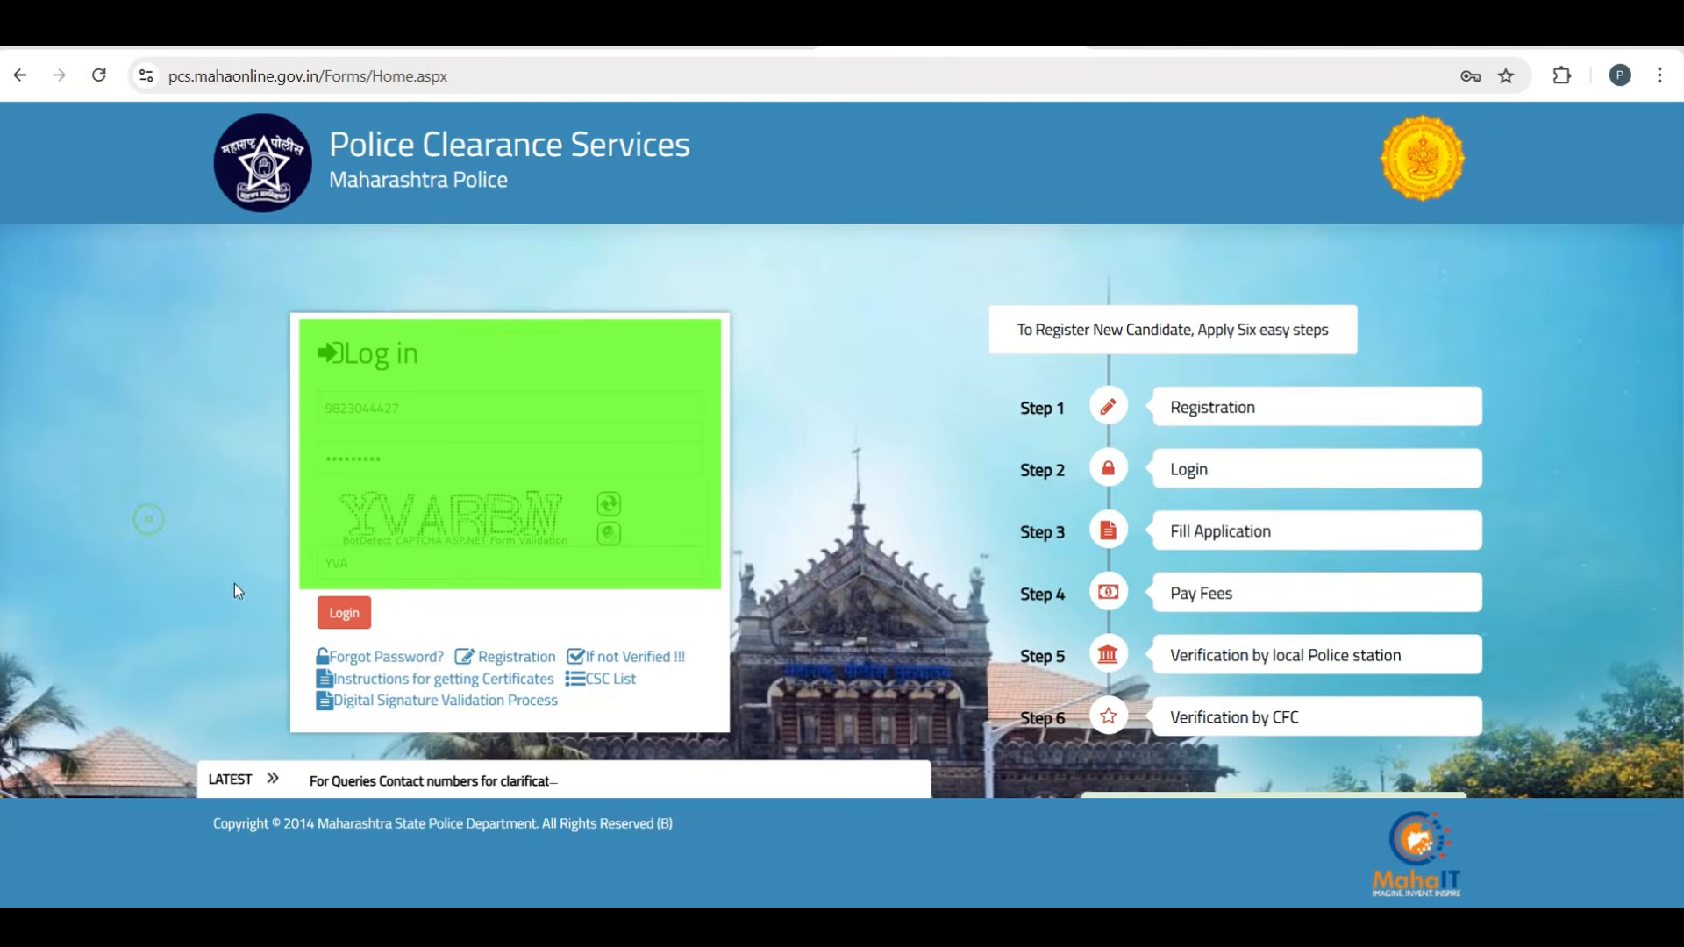
left_click(389, 564)
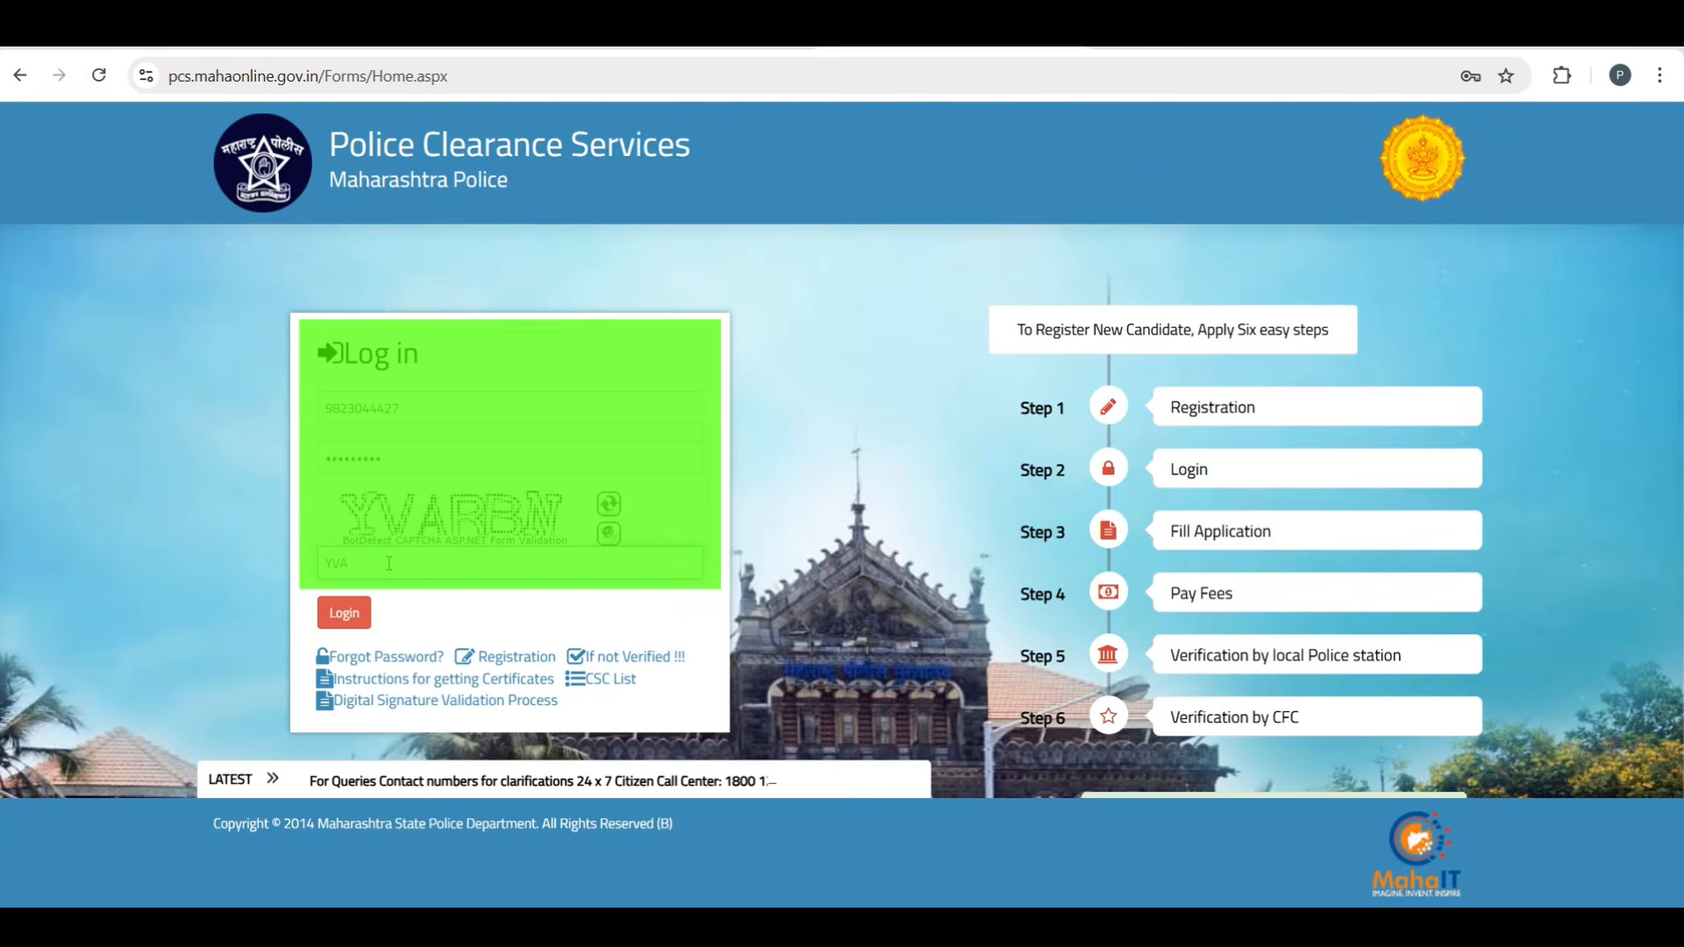
type("RBN")
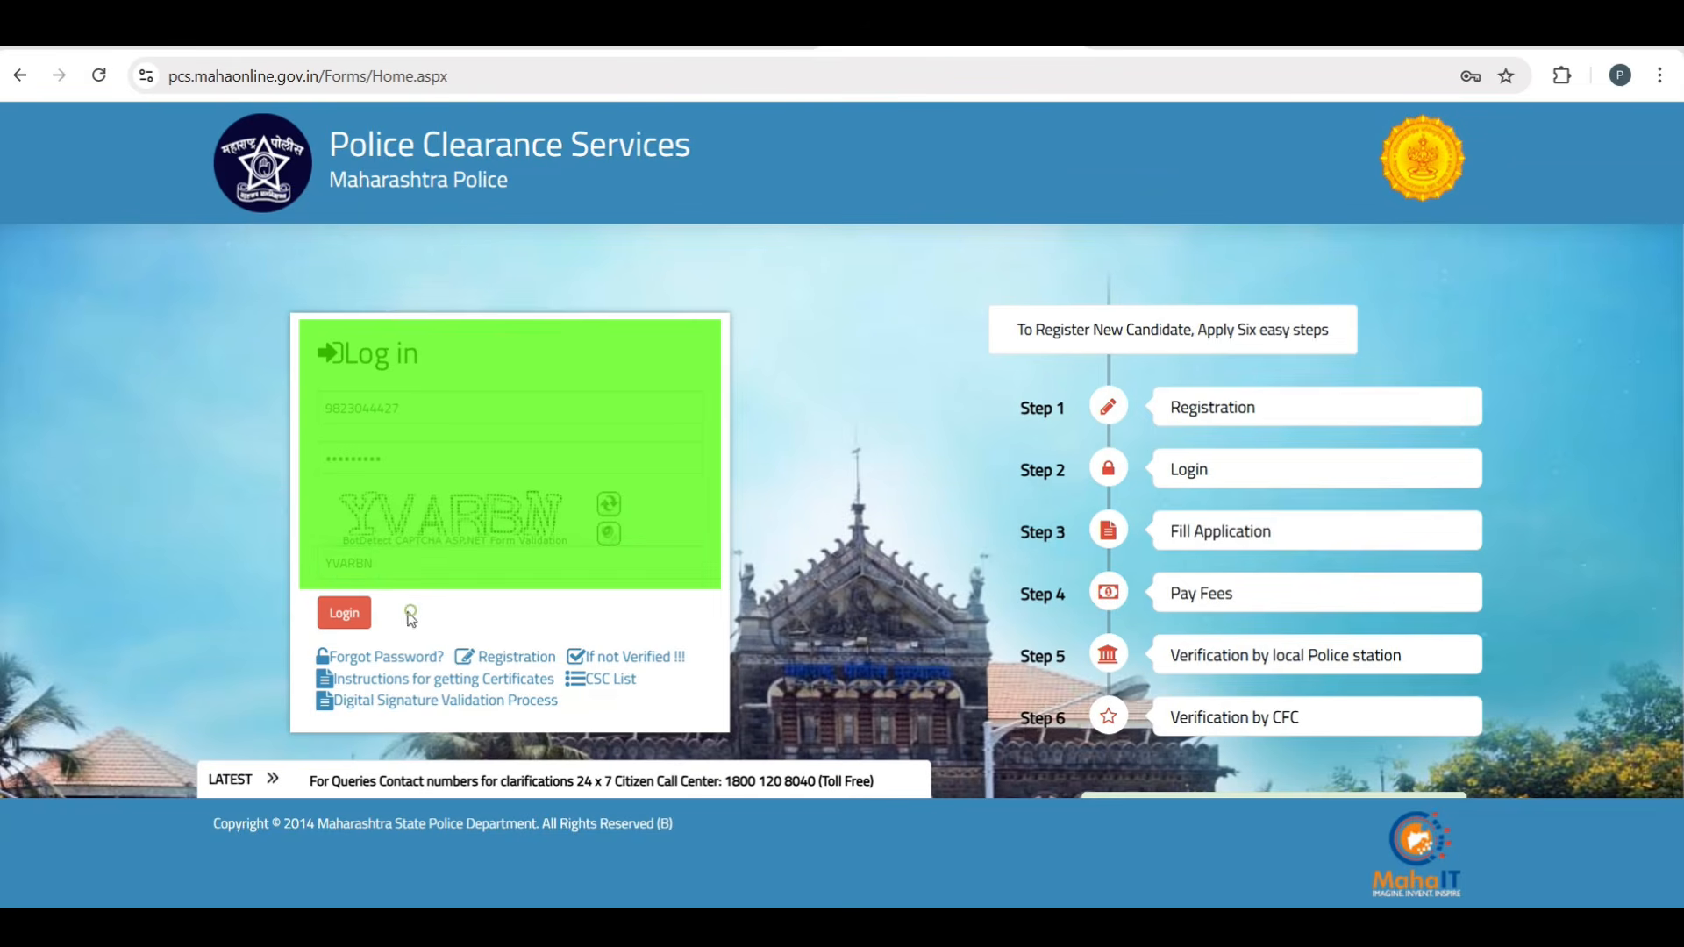
left_click(342, 616)
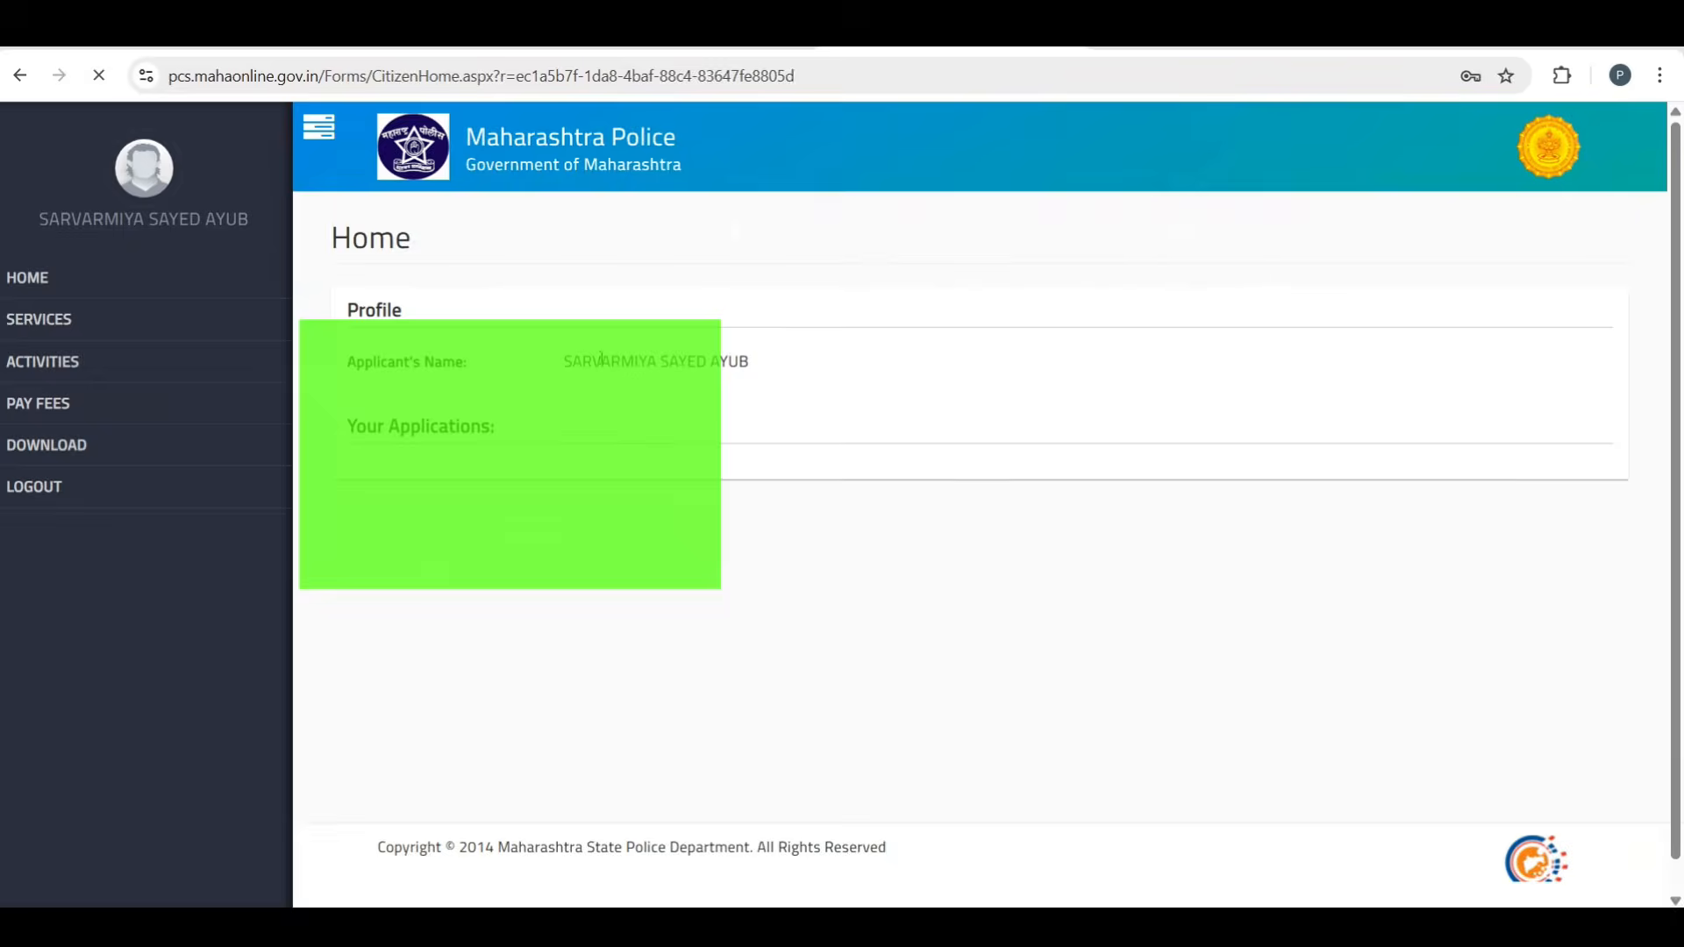
Open the Character Certificate service and proceed past the instructions to the Address Information page
left_click(77, 322)
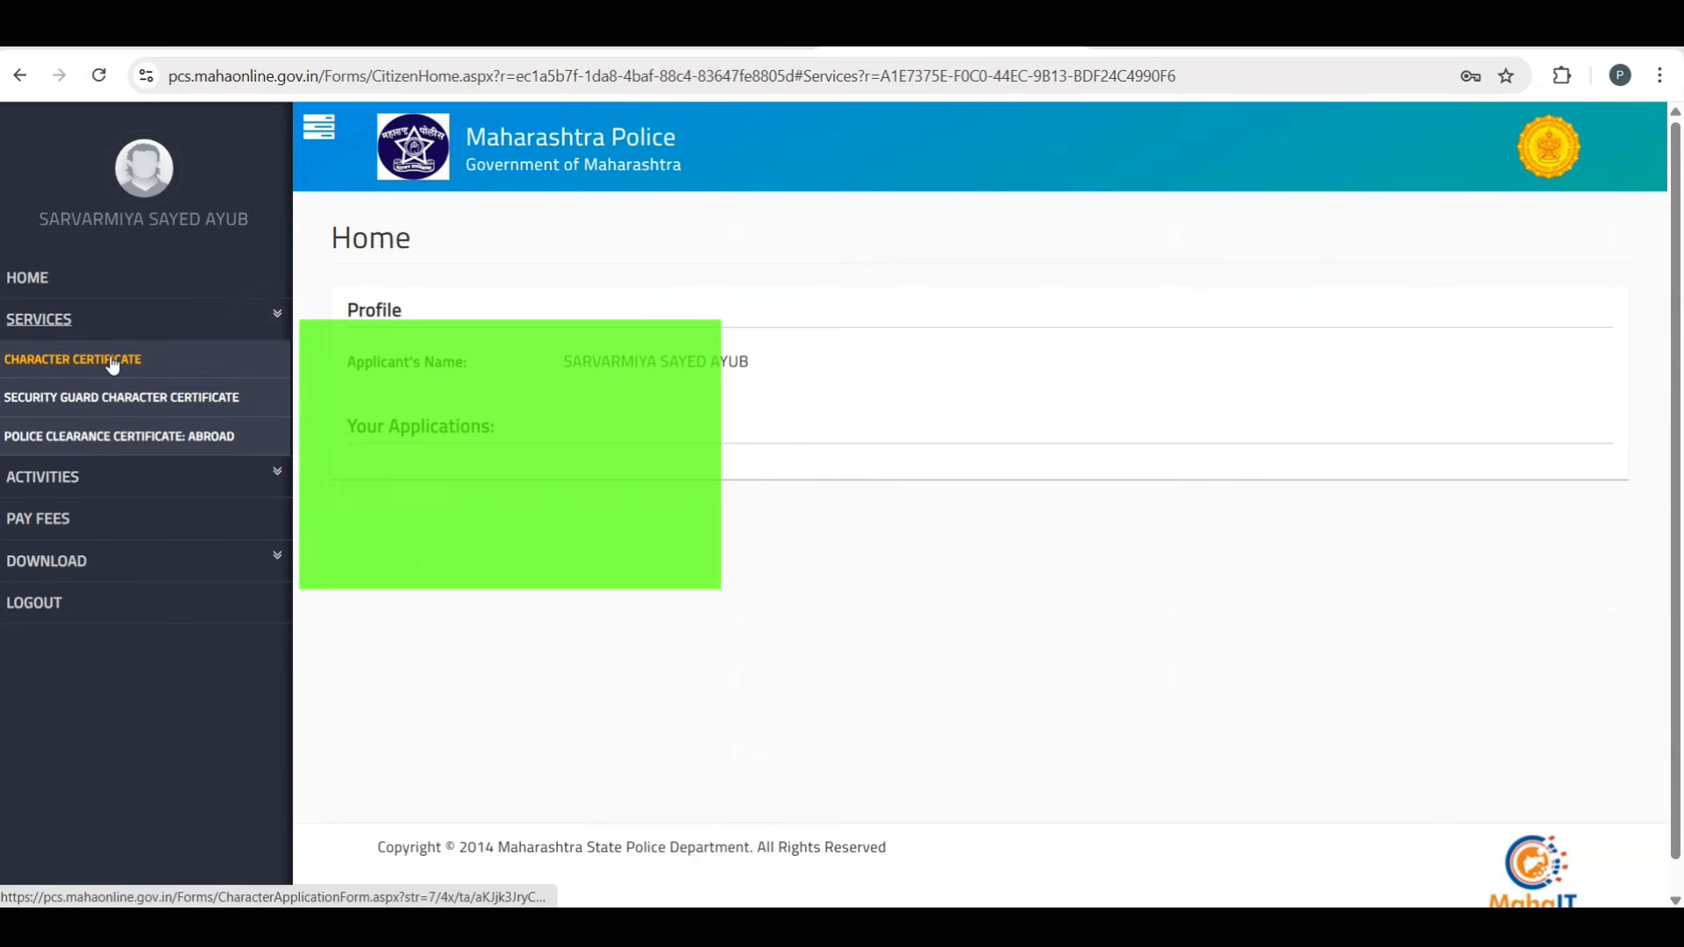
left_click(82, 365)
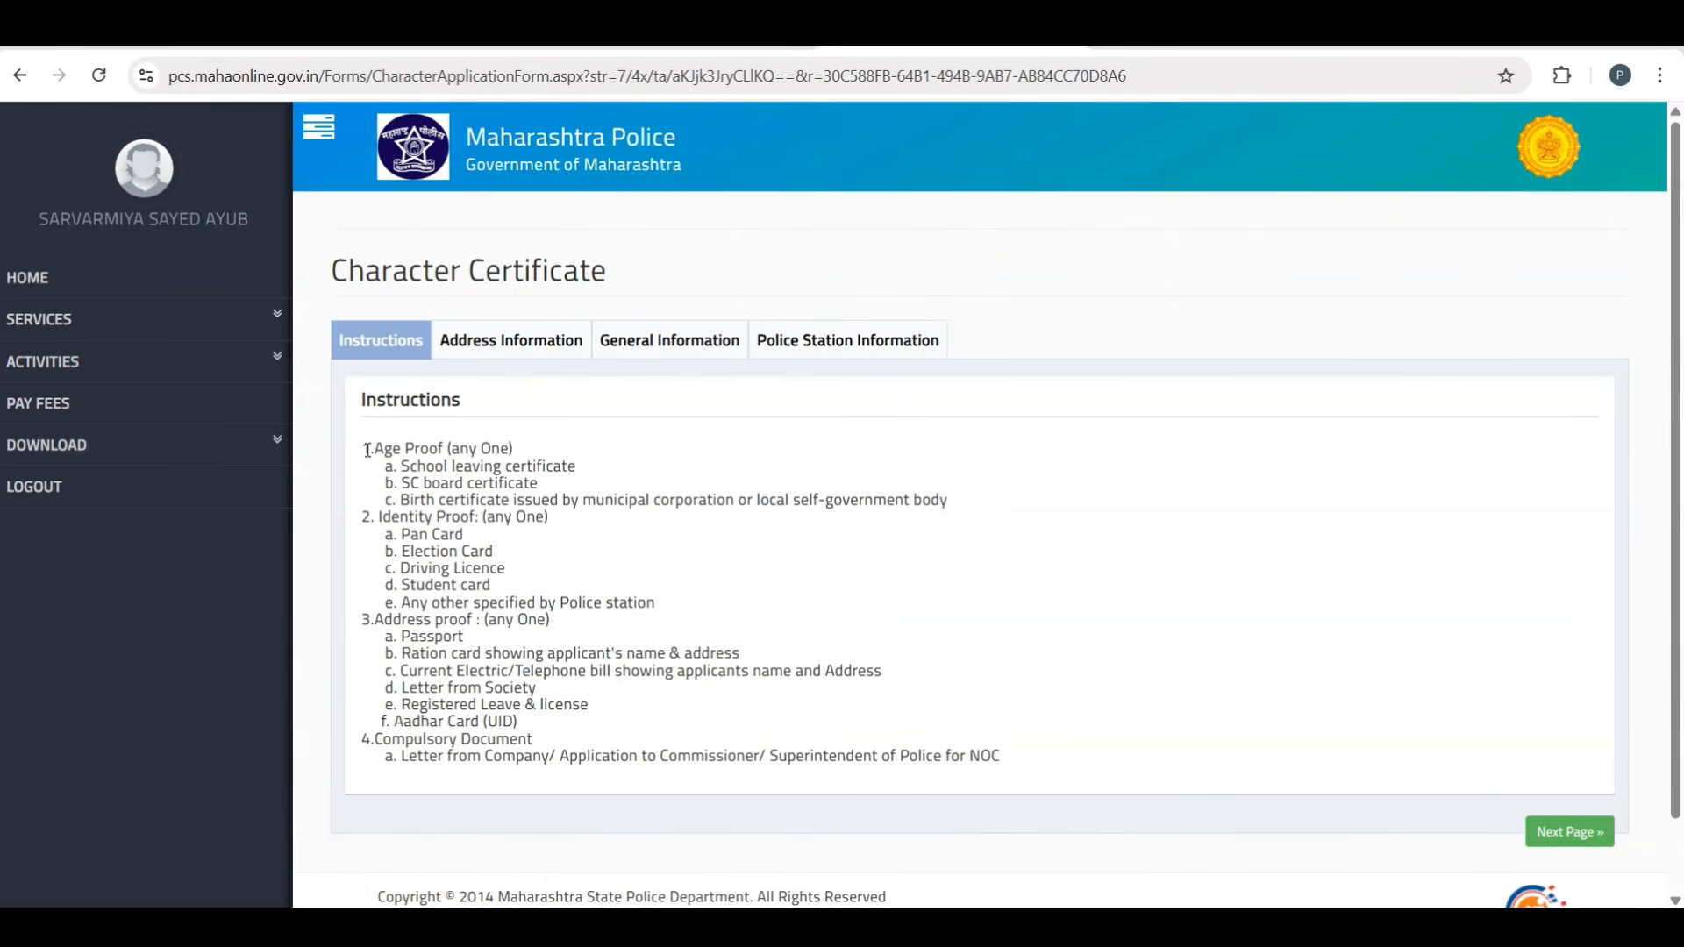
left_click(1579, 840)
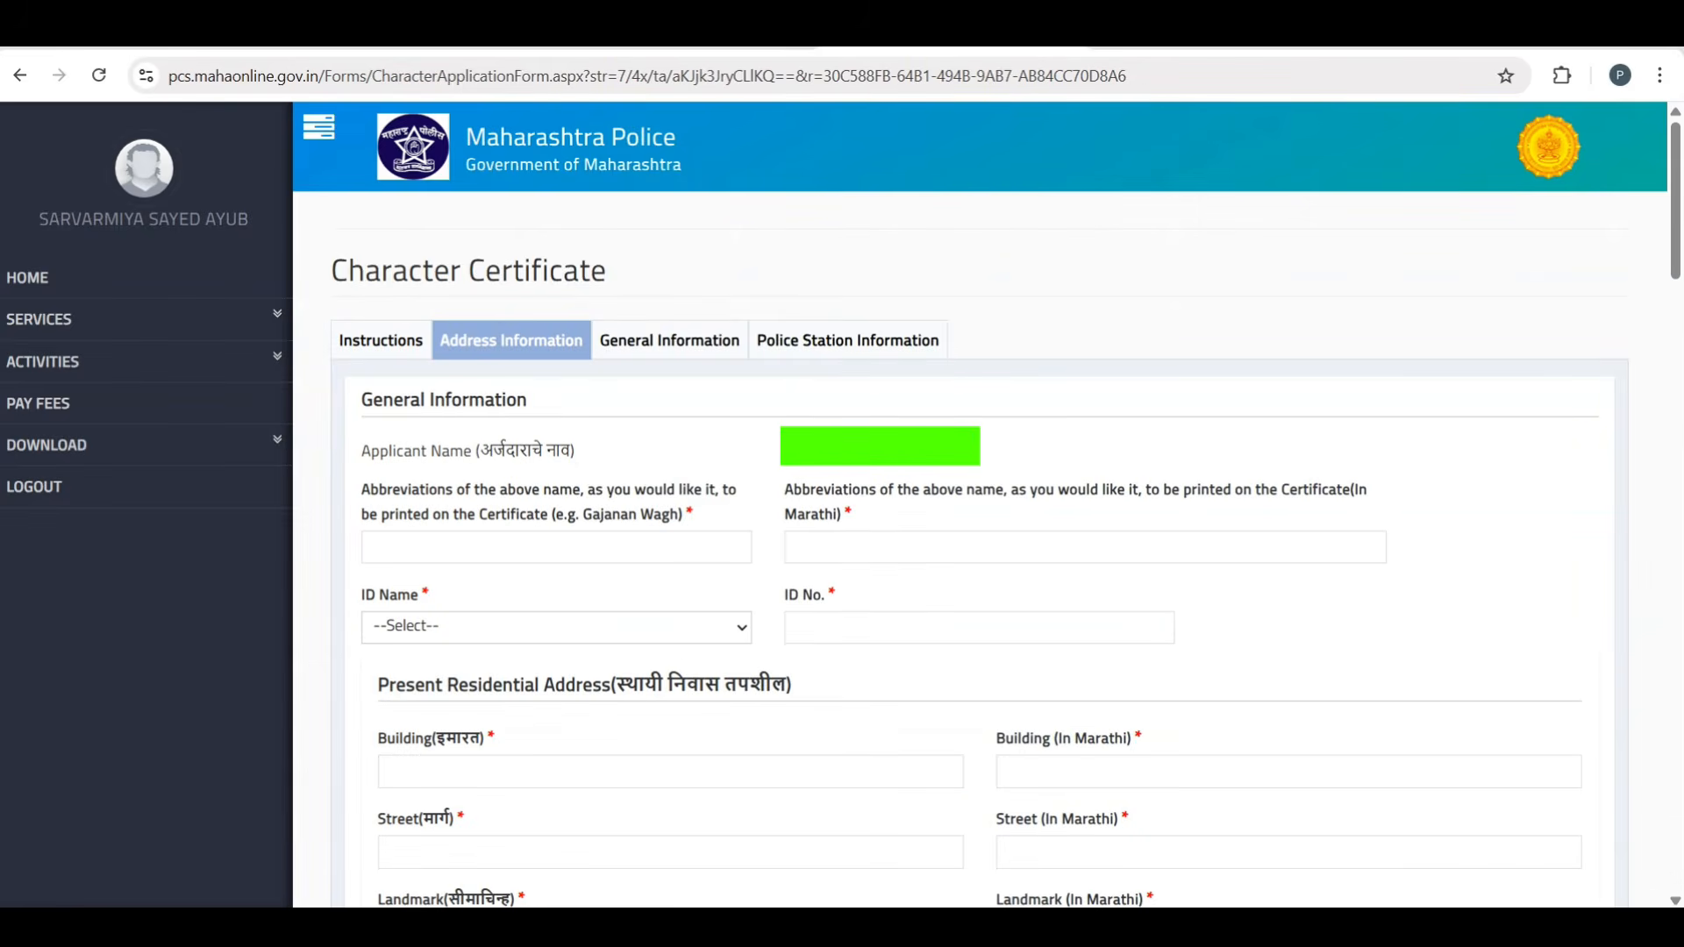
Enter the applicant's full name in English as it should be printed on the certificate
left_click(479, 551)
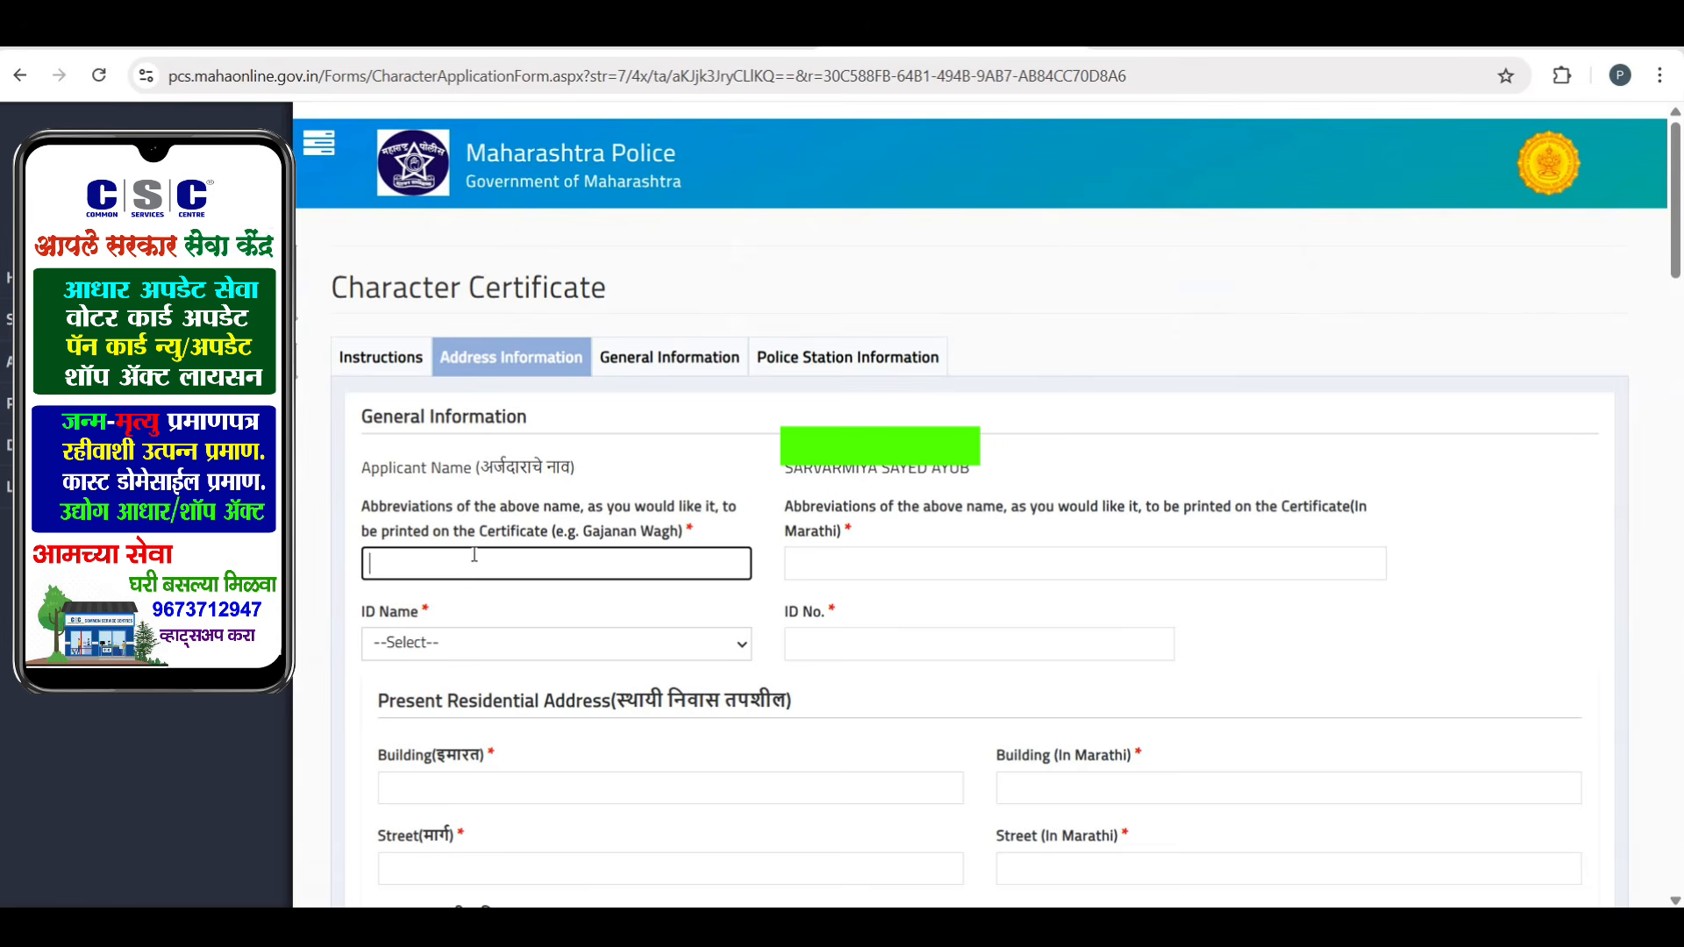
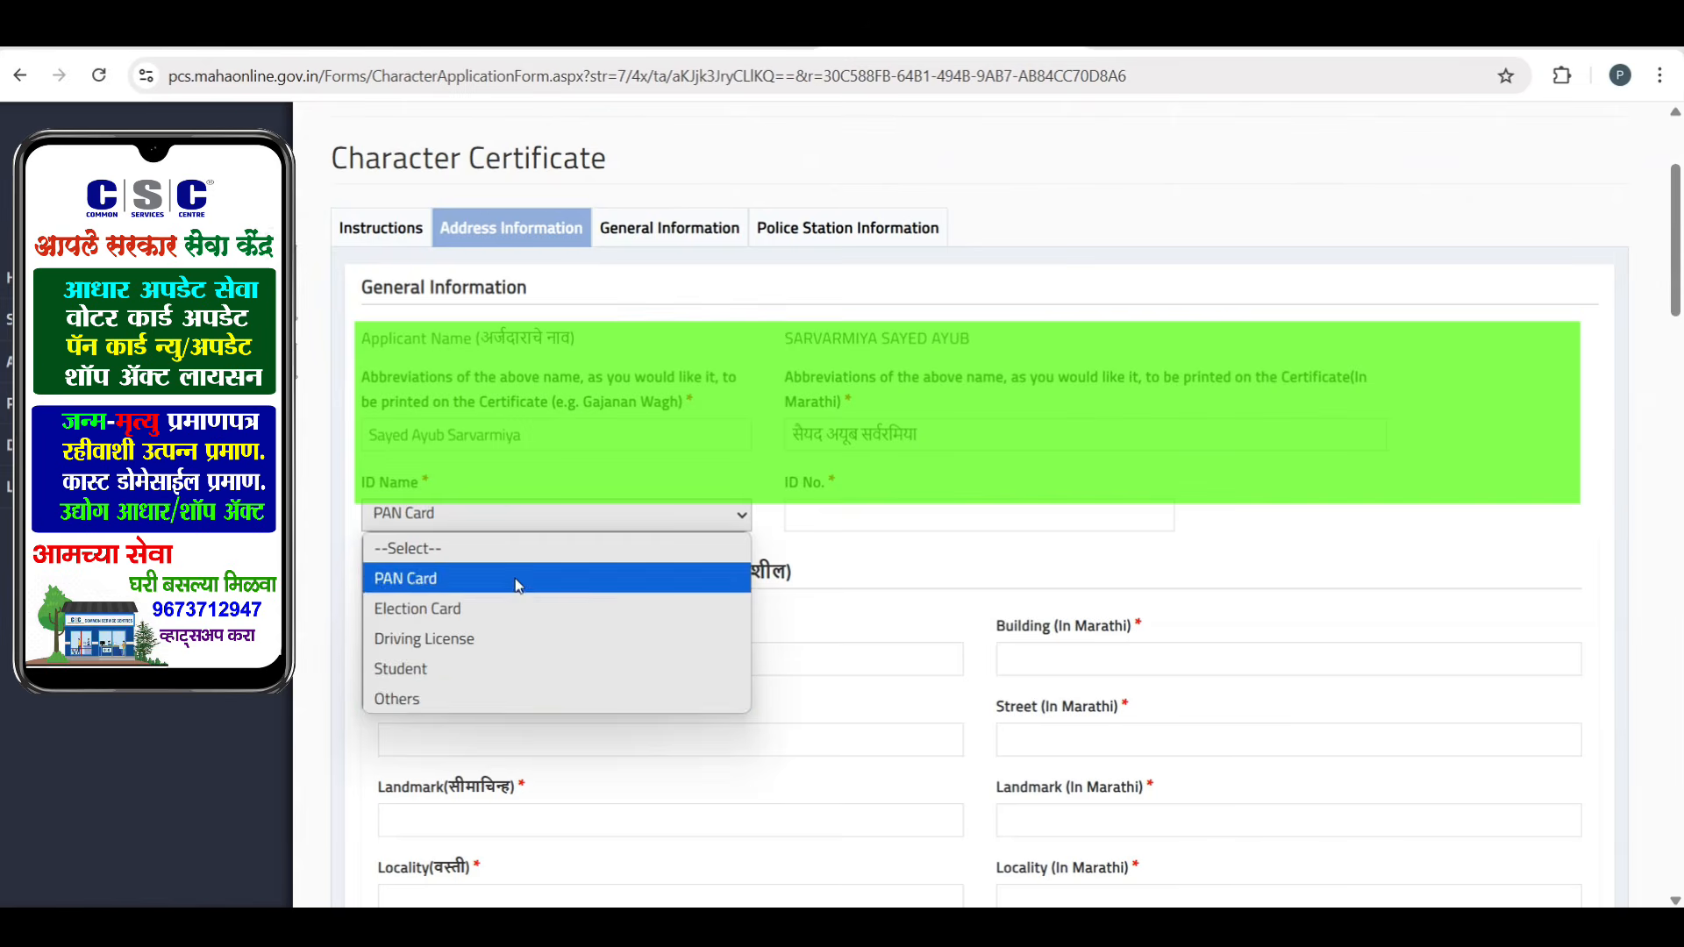
Choose PAN Card as the applicant's ID and enter the PAN number as the ID number
left_click(515, 581)
left_click(899, 513)
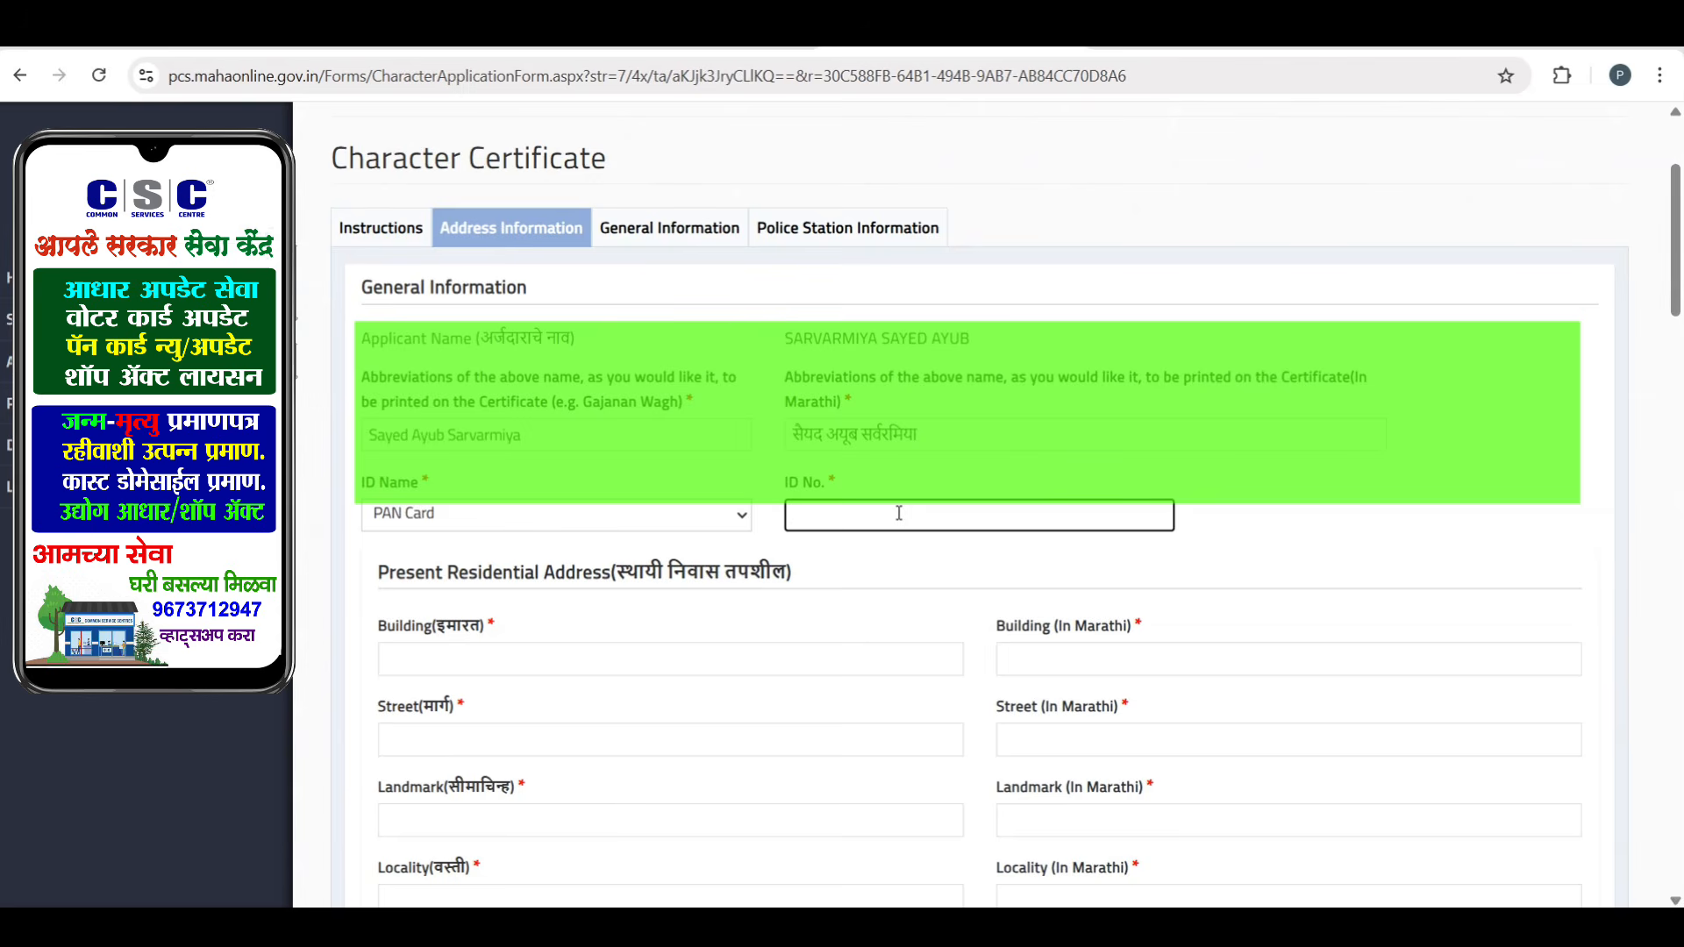
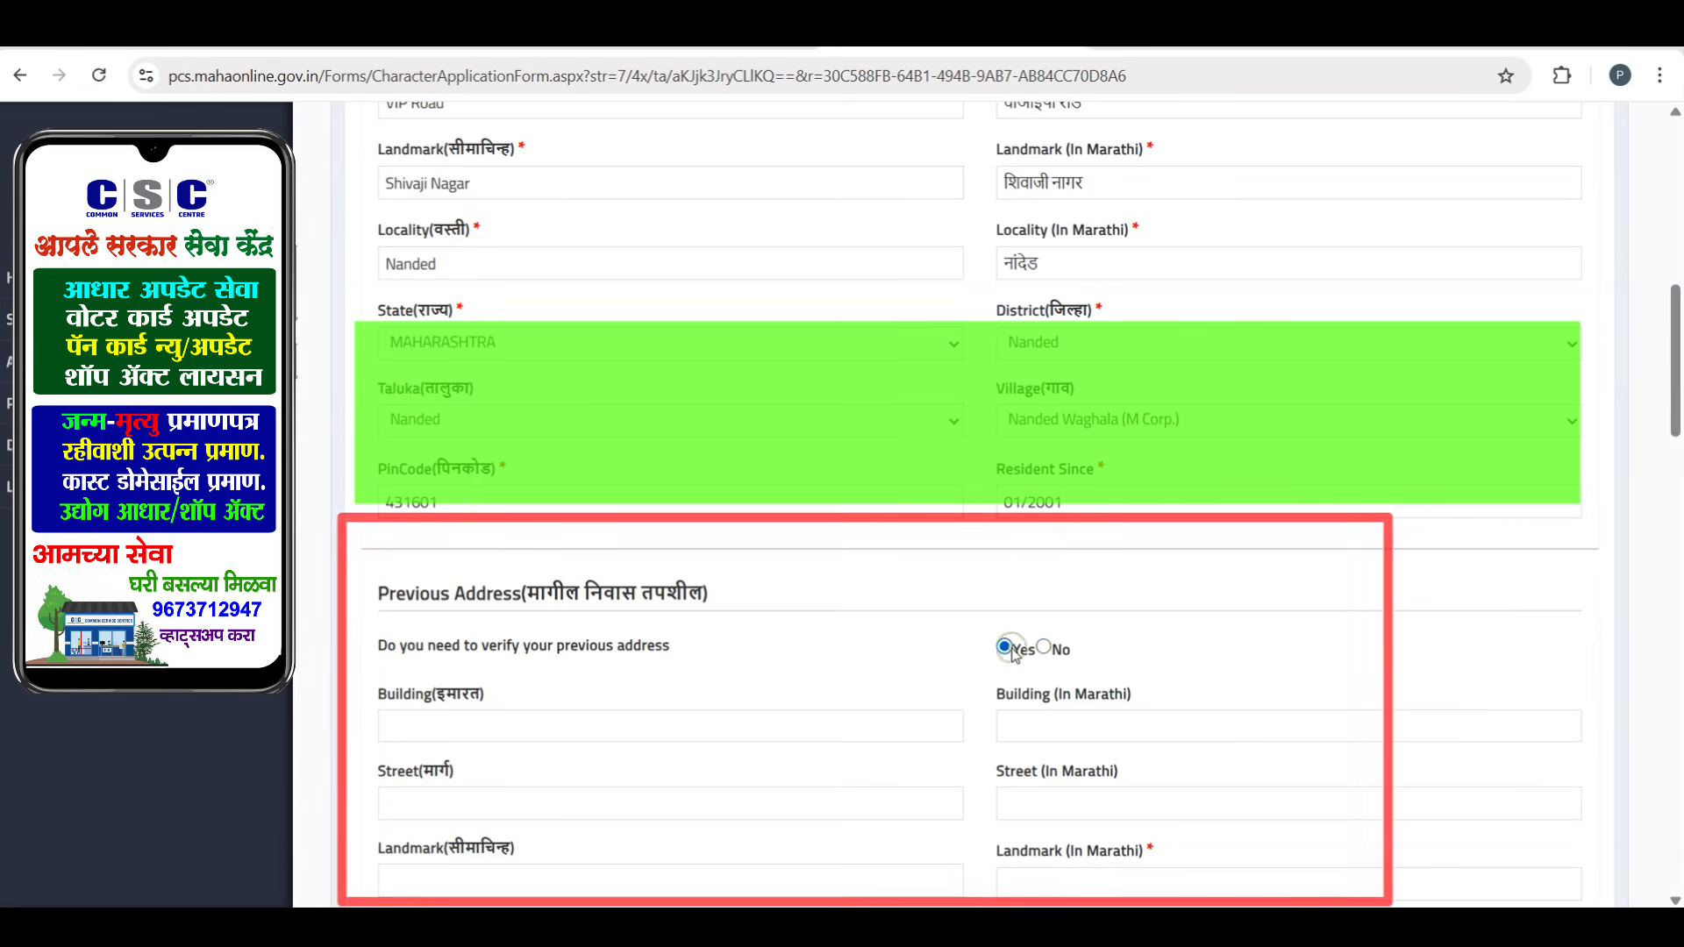
Answer Yes to verifying the previous address and mark the native/permanent address as same as above
left_click(1005, 649)
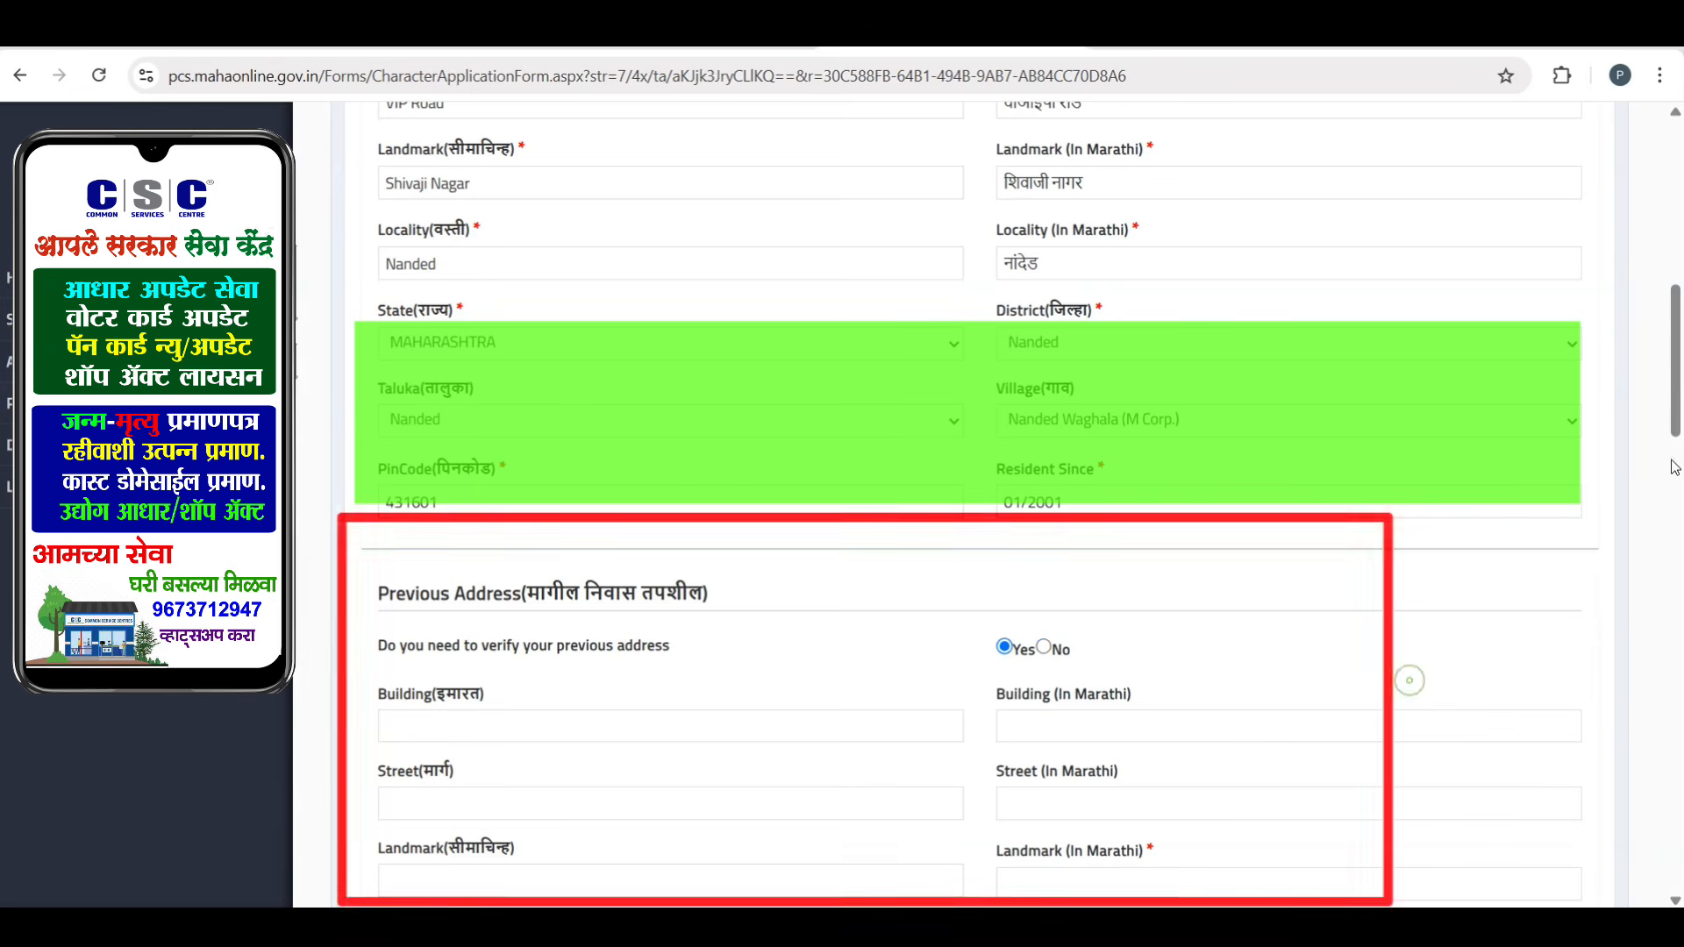
scroll(1677, 439, "down", 1)
scroll(1679, 456, "down", 5)
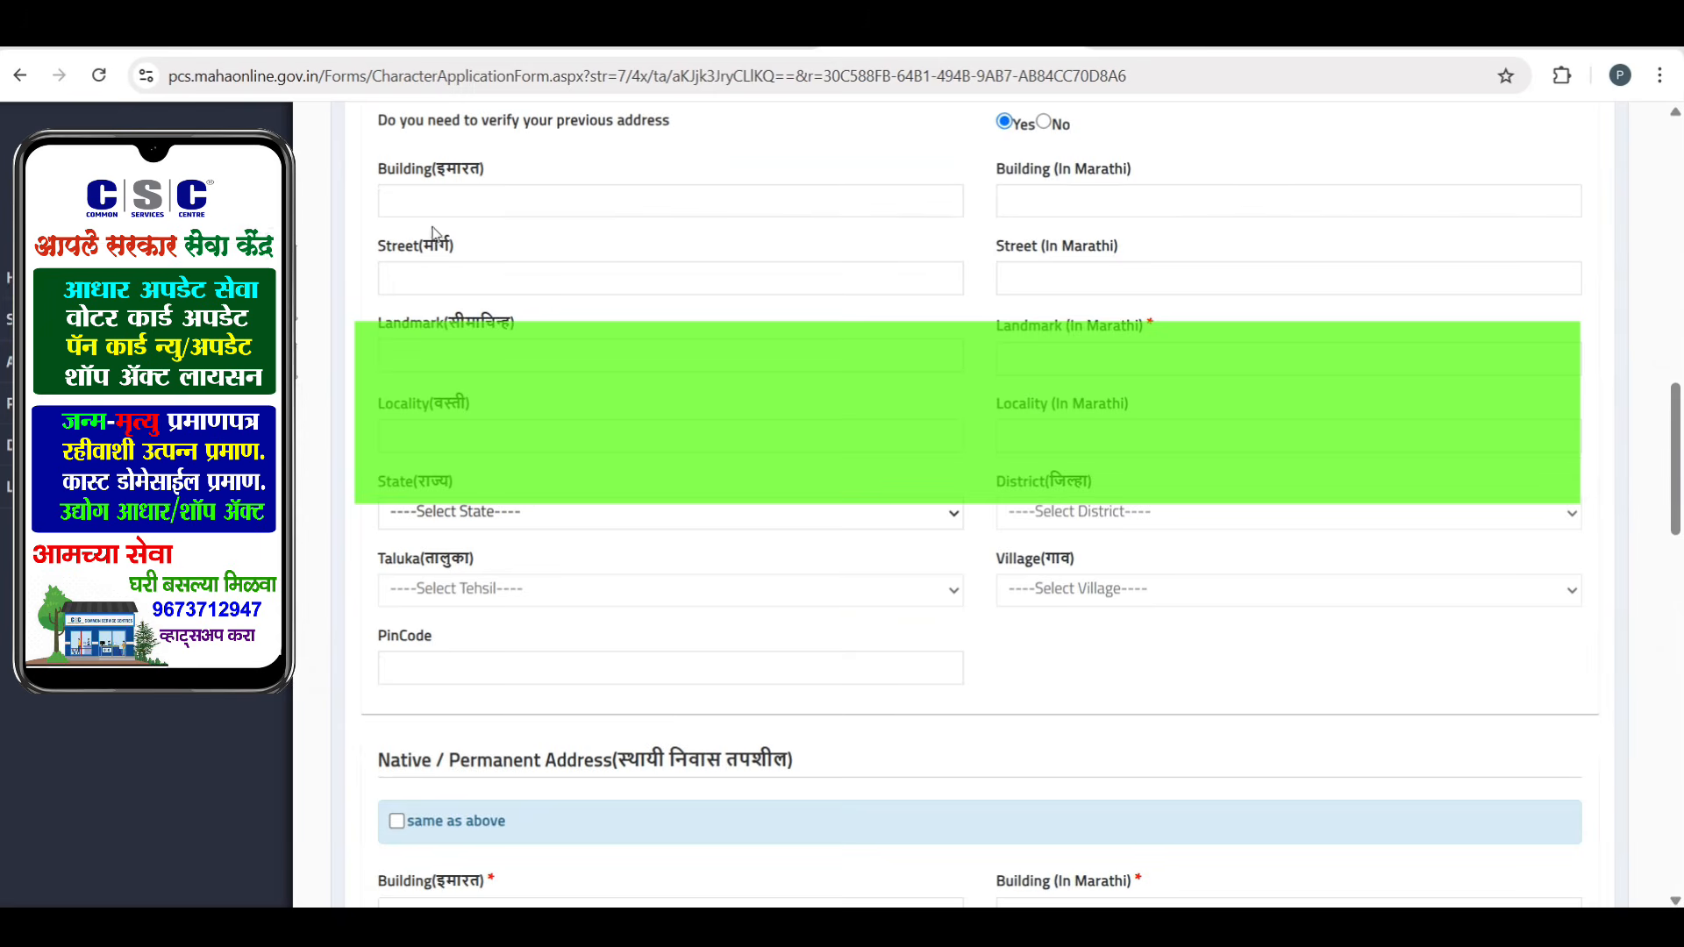
scroll(794, 383, "up", 1)
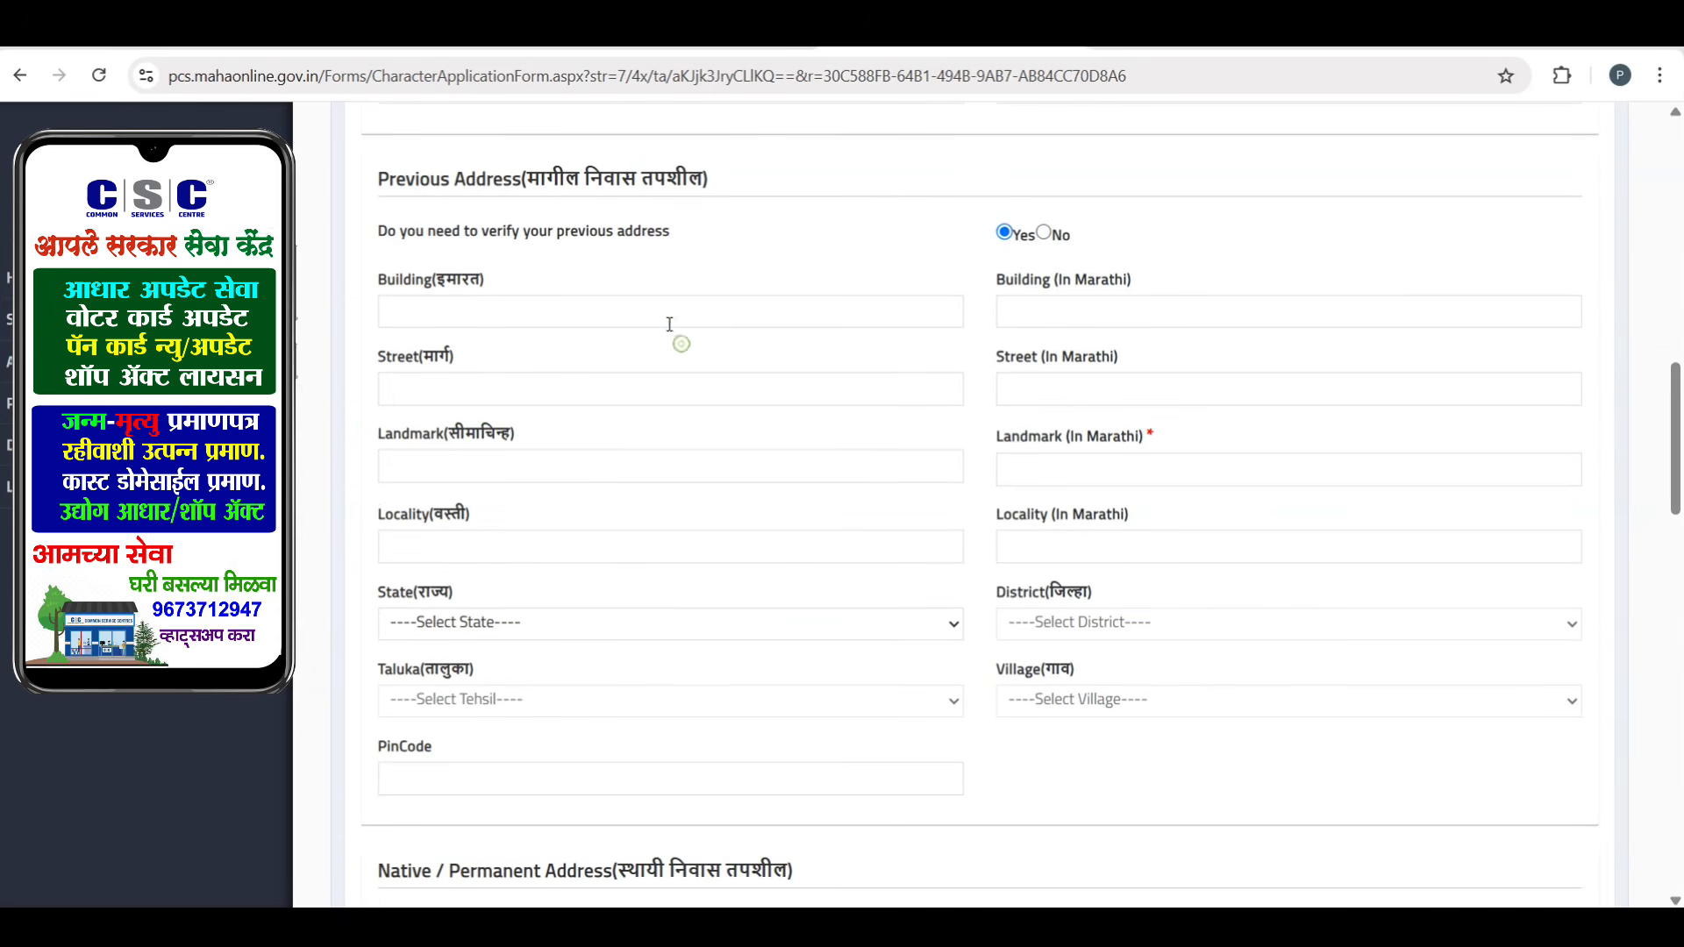
left_click(668, 324)
scroll(735, 462, "up", 1)
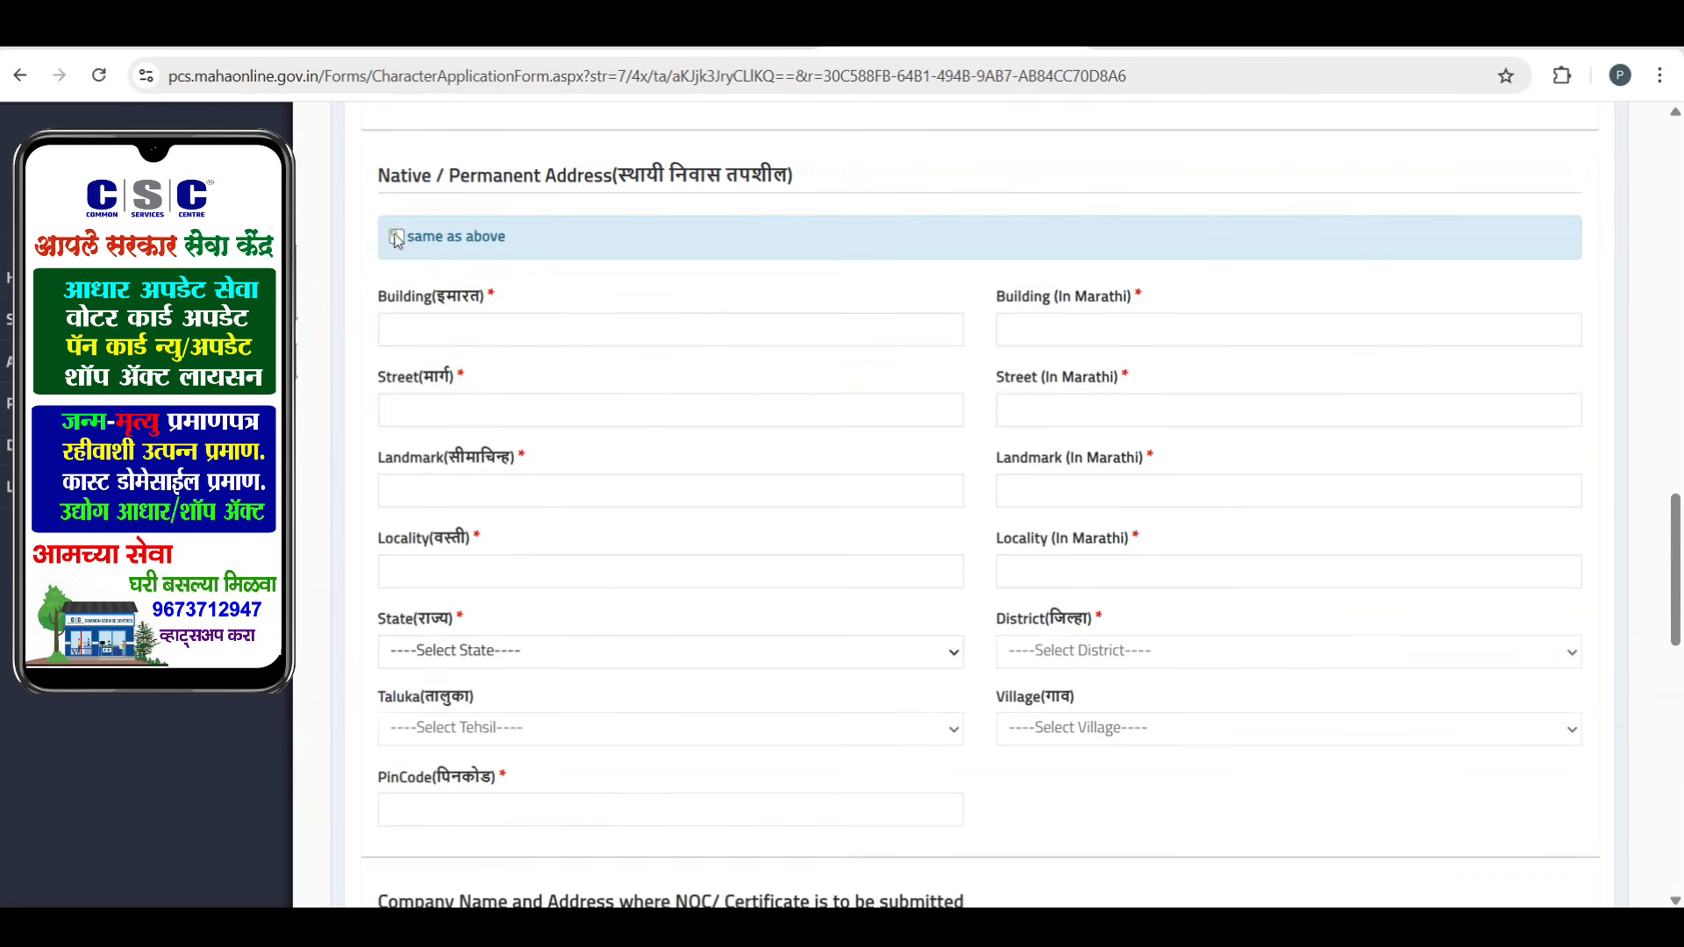
left_click(396, 237)
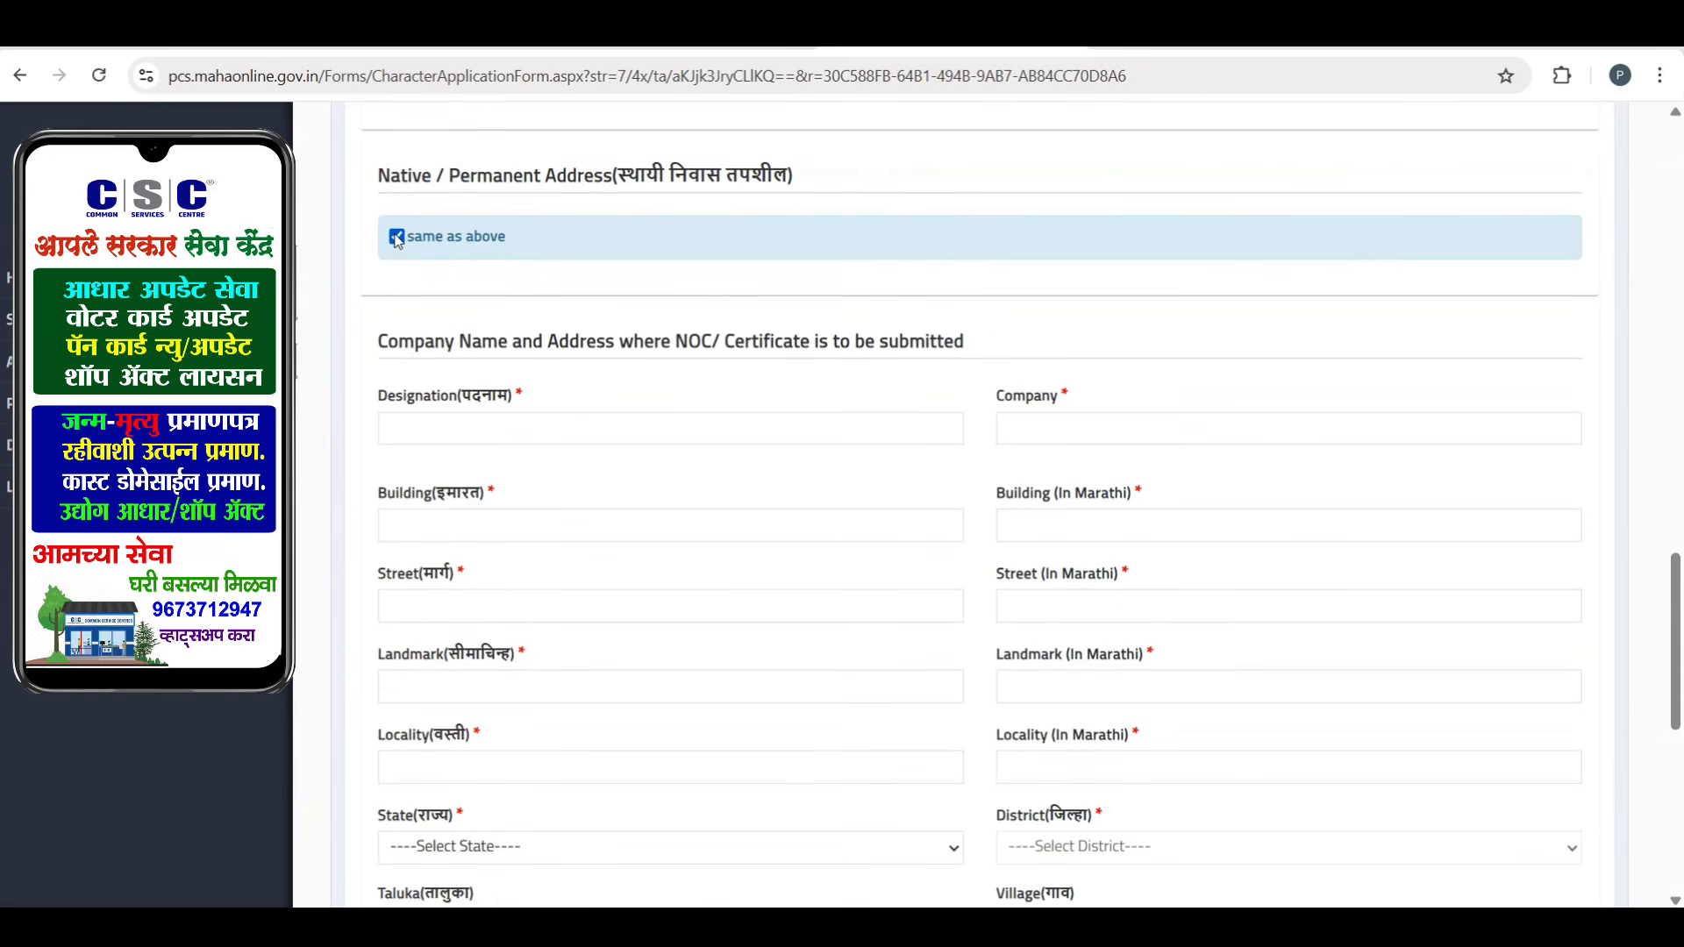
Begin the designation with "Mah" in the section for the company where the certificate is submitted
left_click(492, 438)
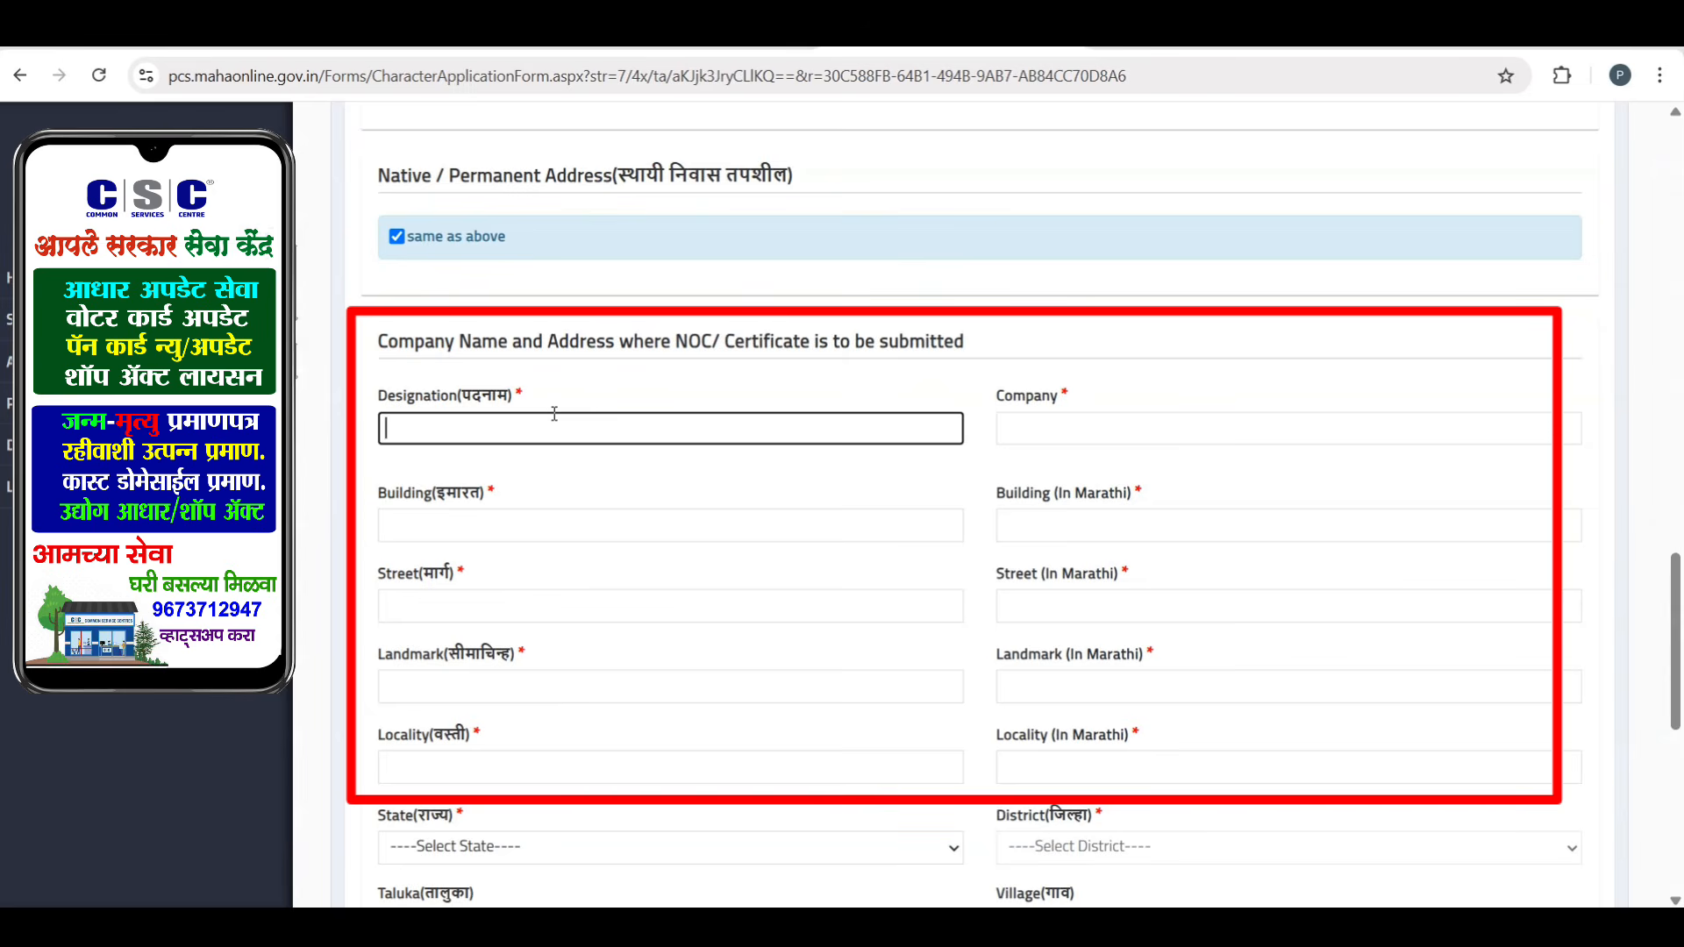
type("Mahila")
key("BackSpace")
key("BackSpace")
key("BackSpace")
key("BackSpace")
key("BackSpace")
key("BackSpace")
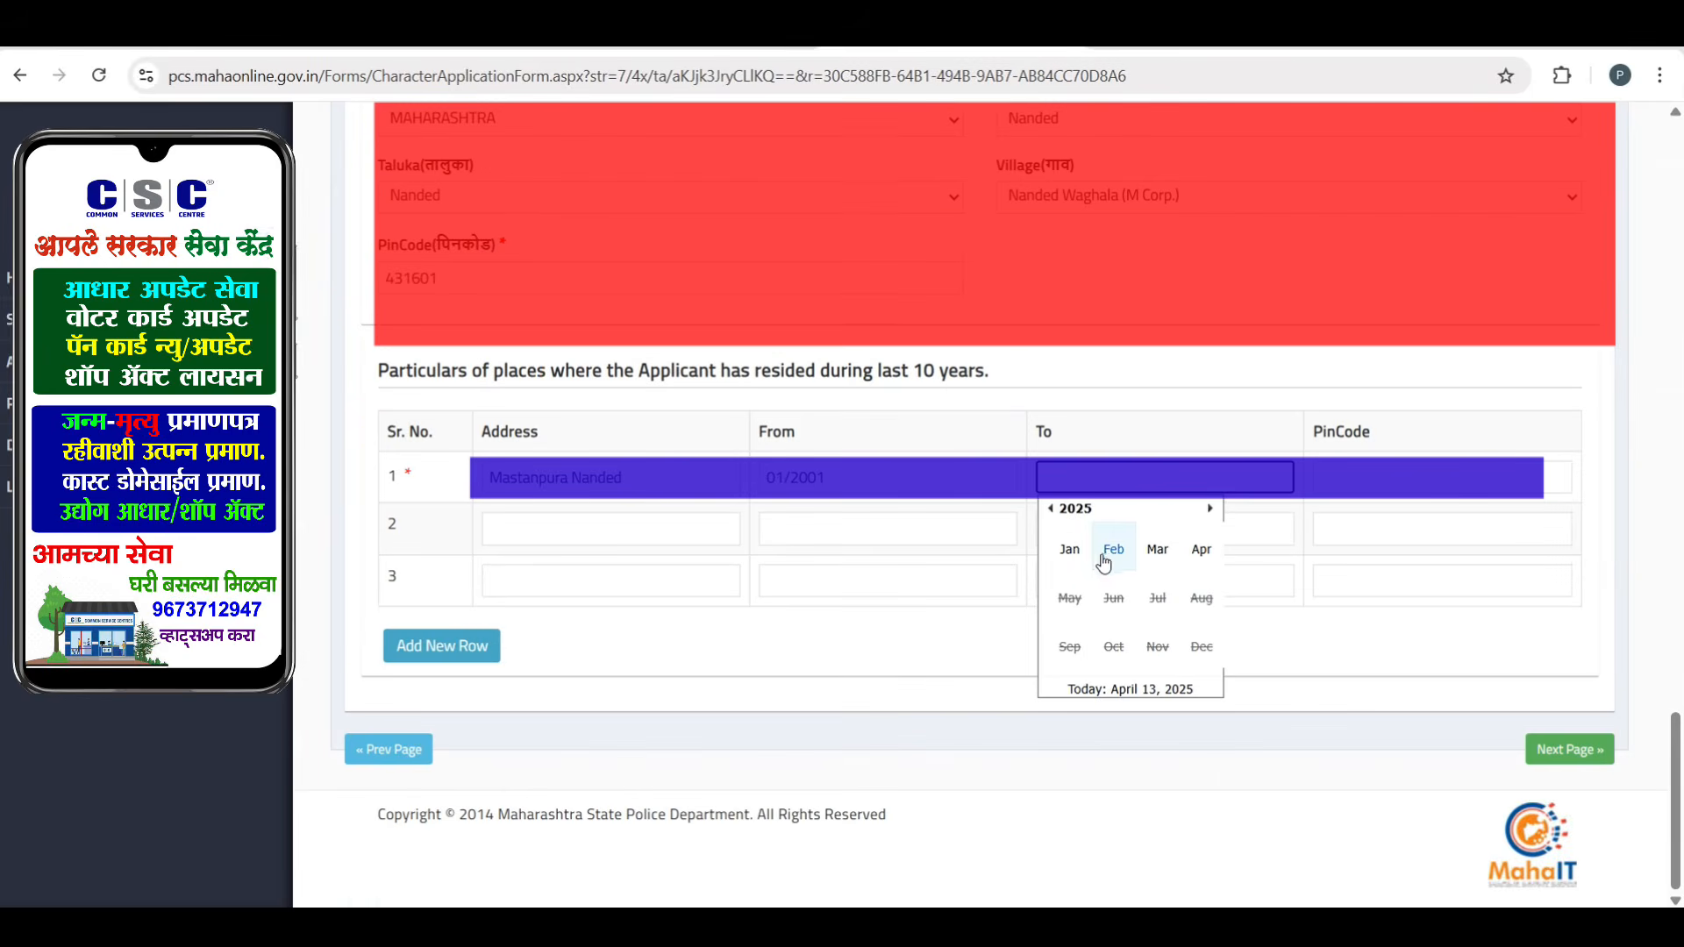
Set the end date of the first residence row to 01/2025 and enter its postal code
left_click(1071, 543)
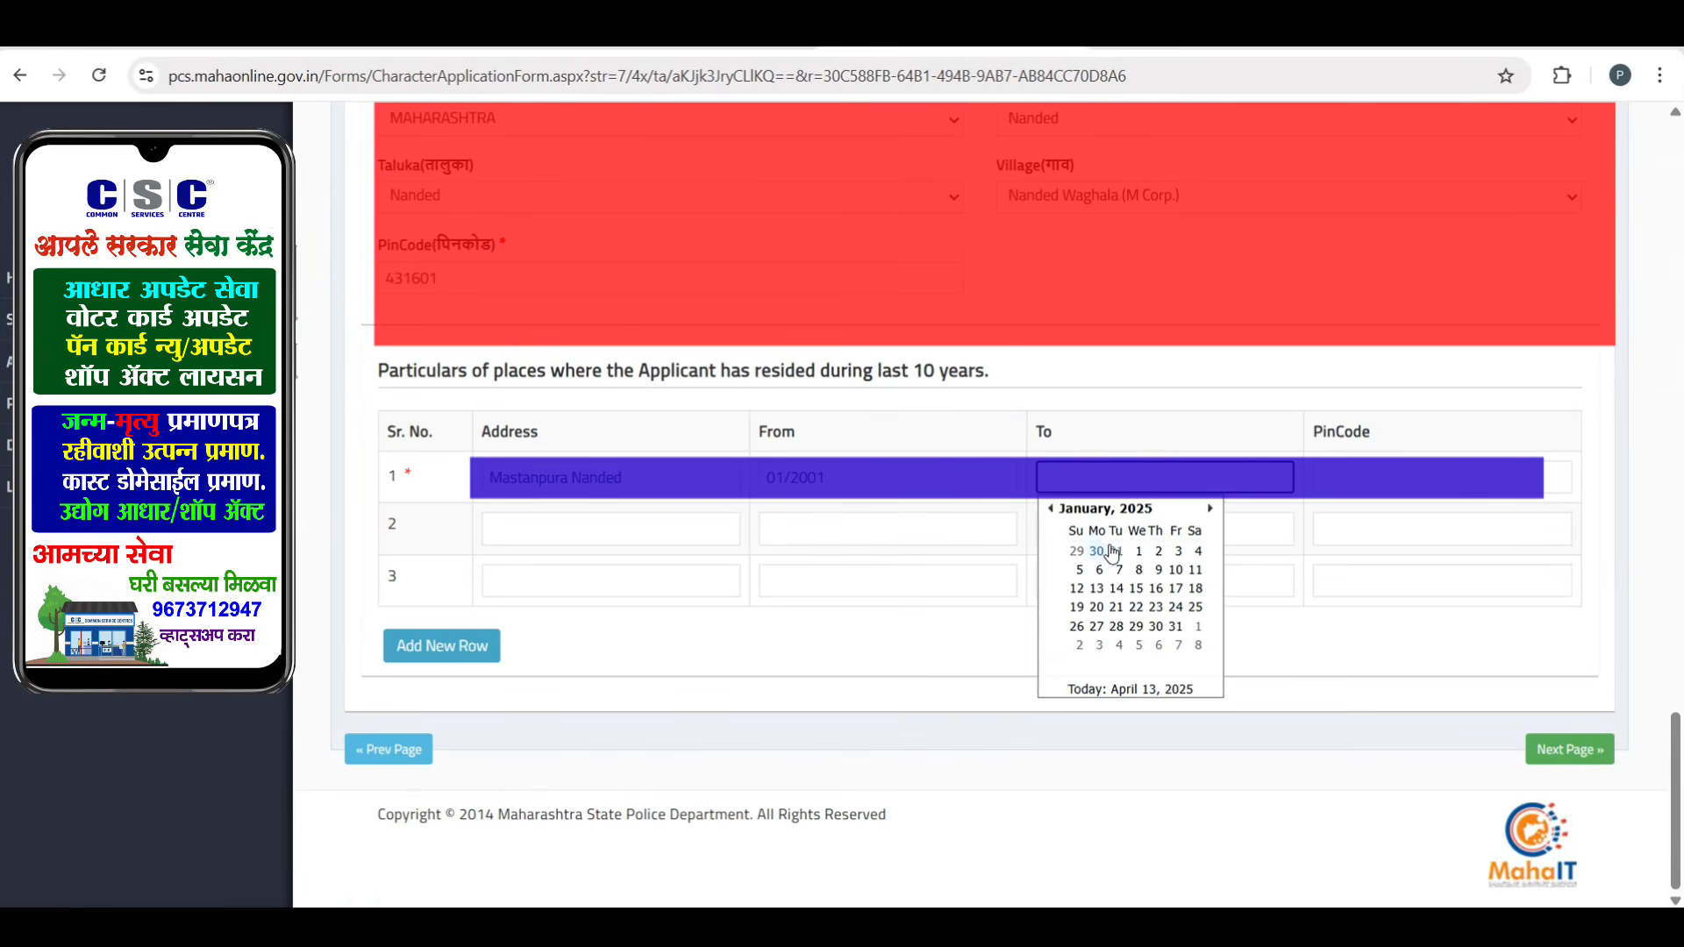
left_click(1138, 551)
left_click(1377, 472)
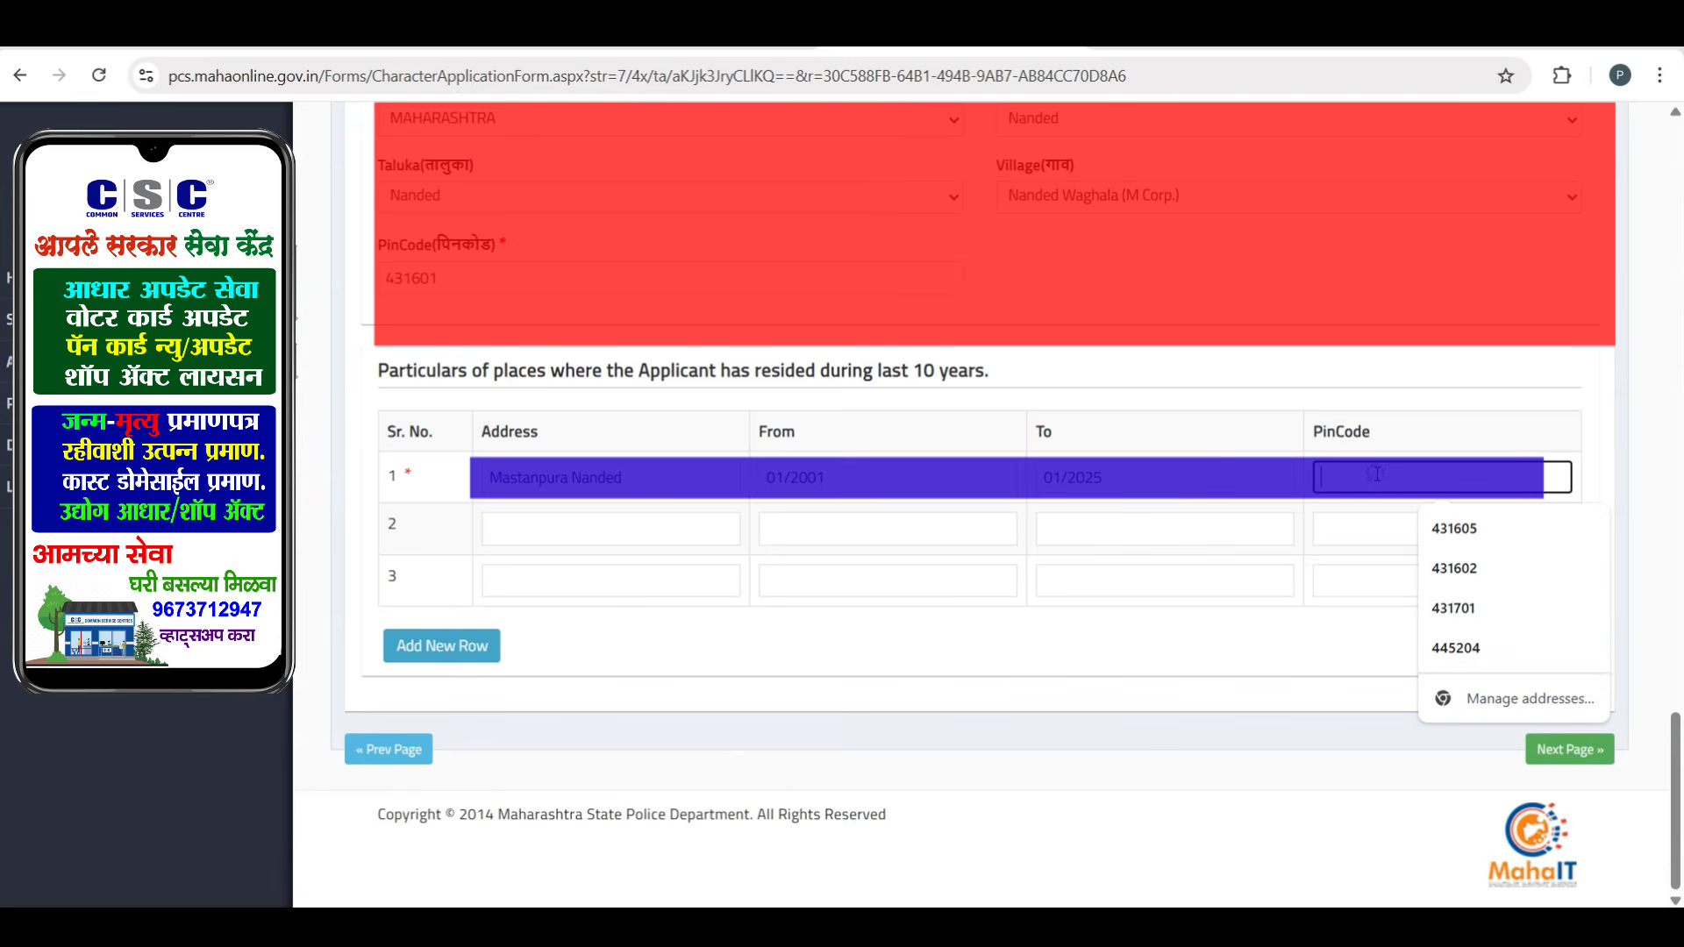
type("431601")
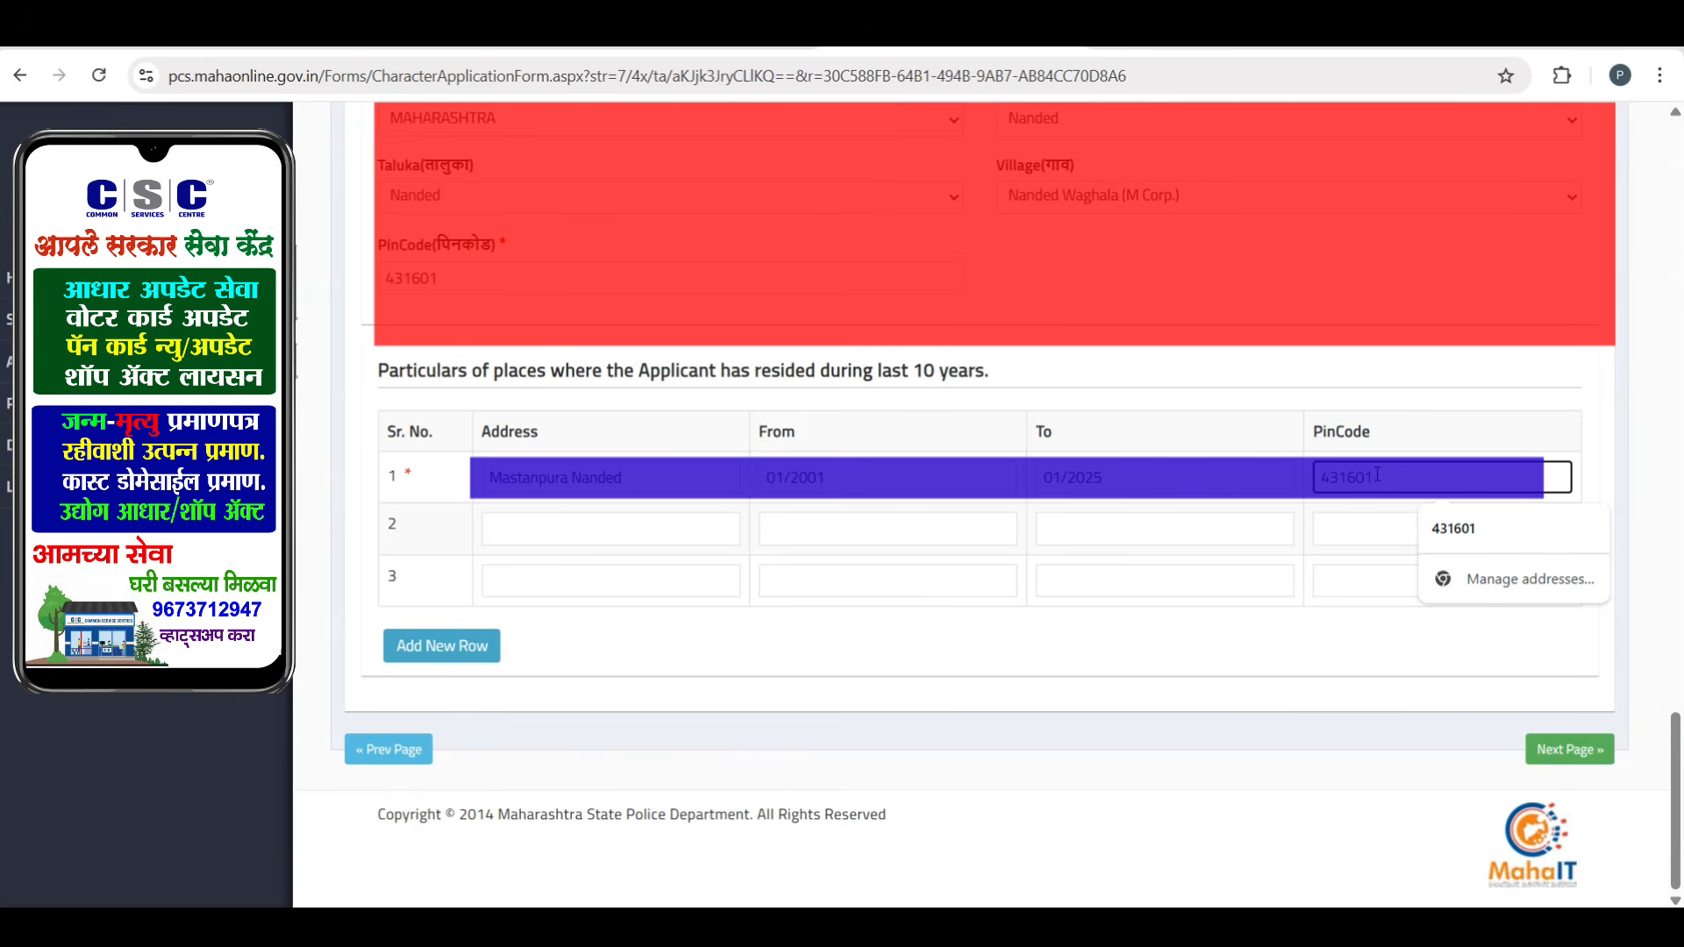
left_click(1406, 355)
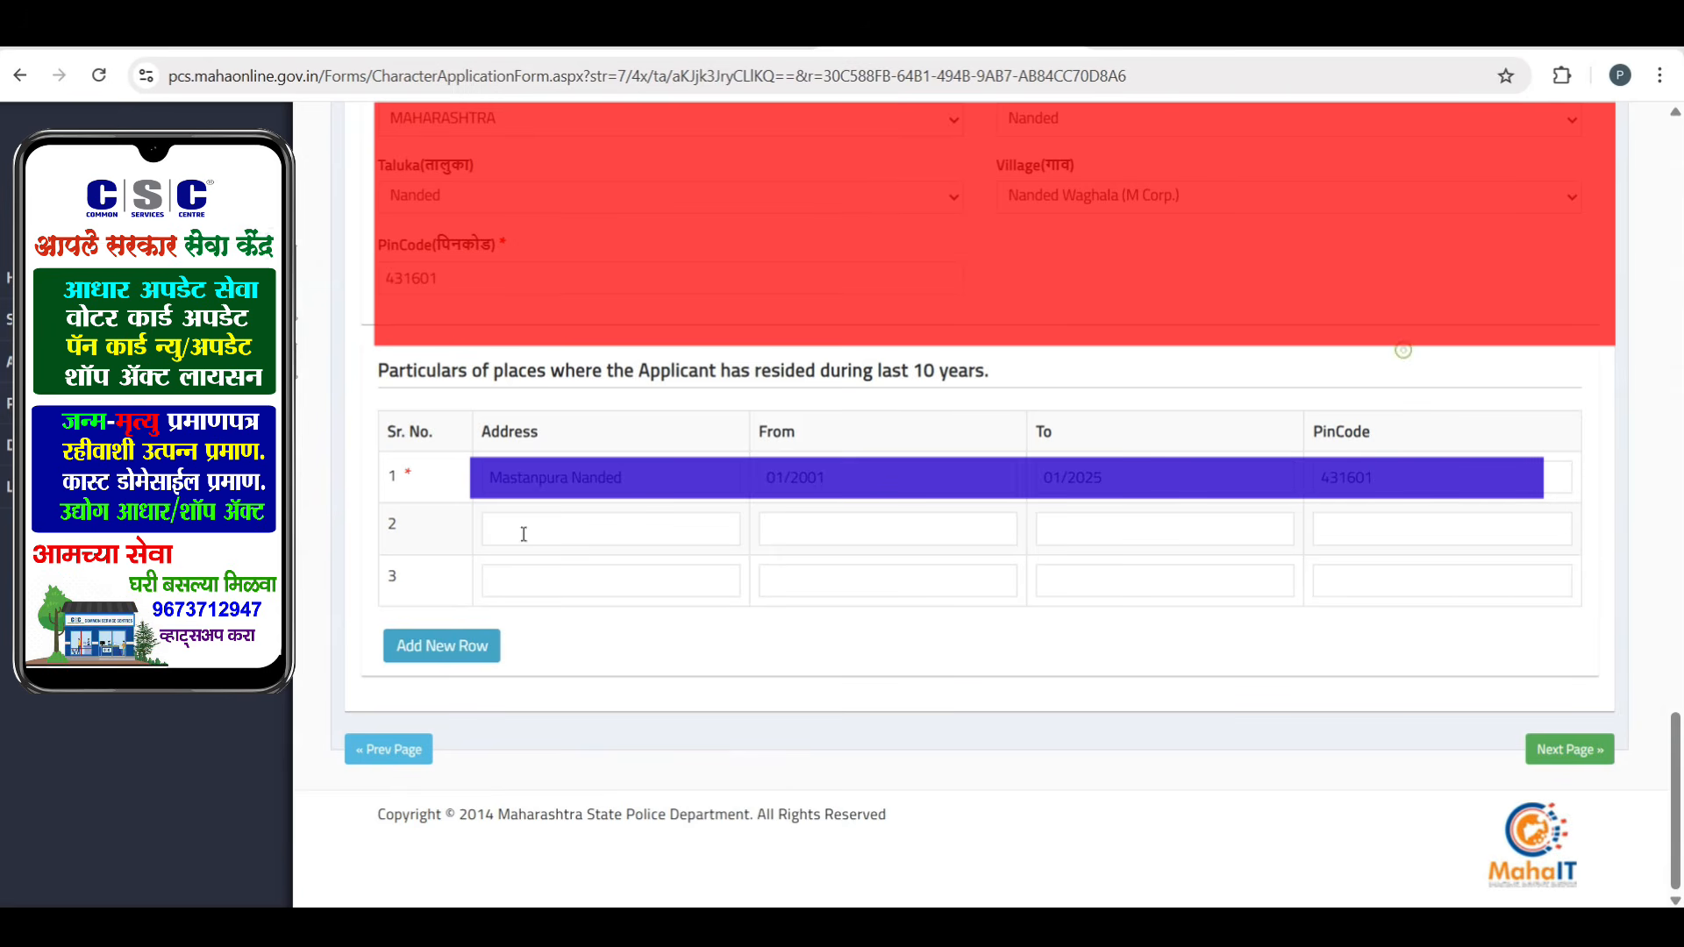
Add a new row to the residence history table and continue to the General Information page
left_click(436, 647)
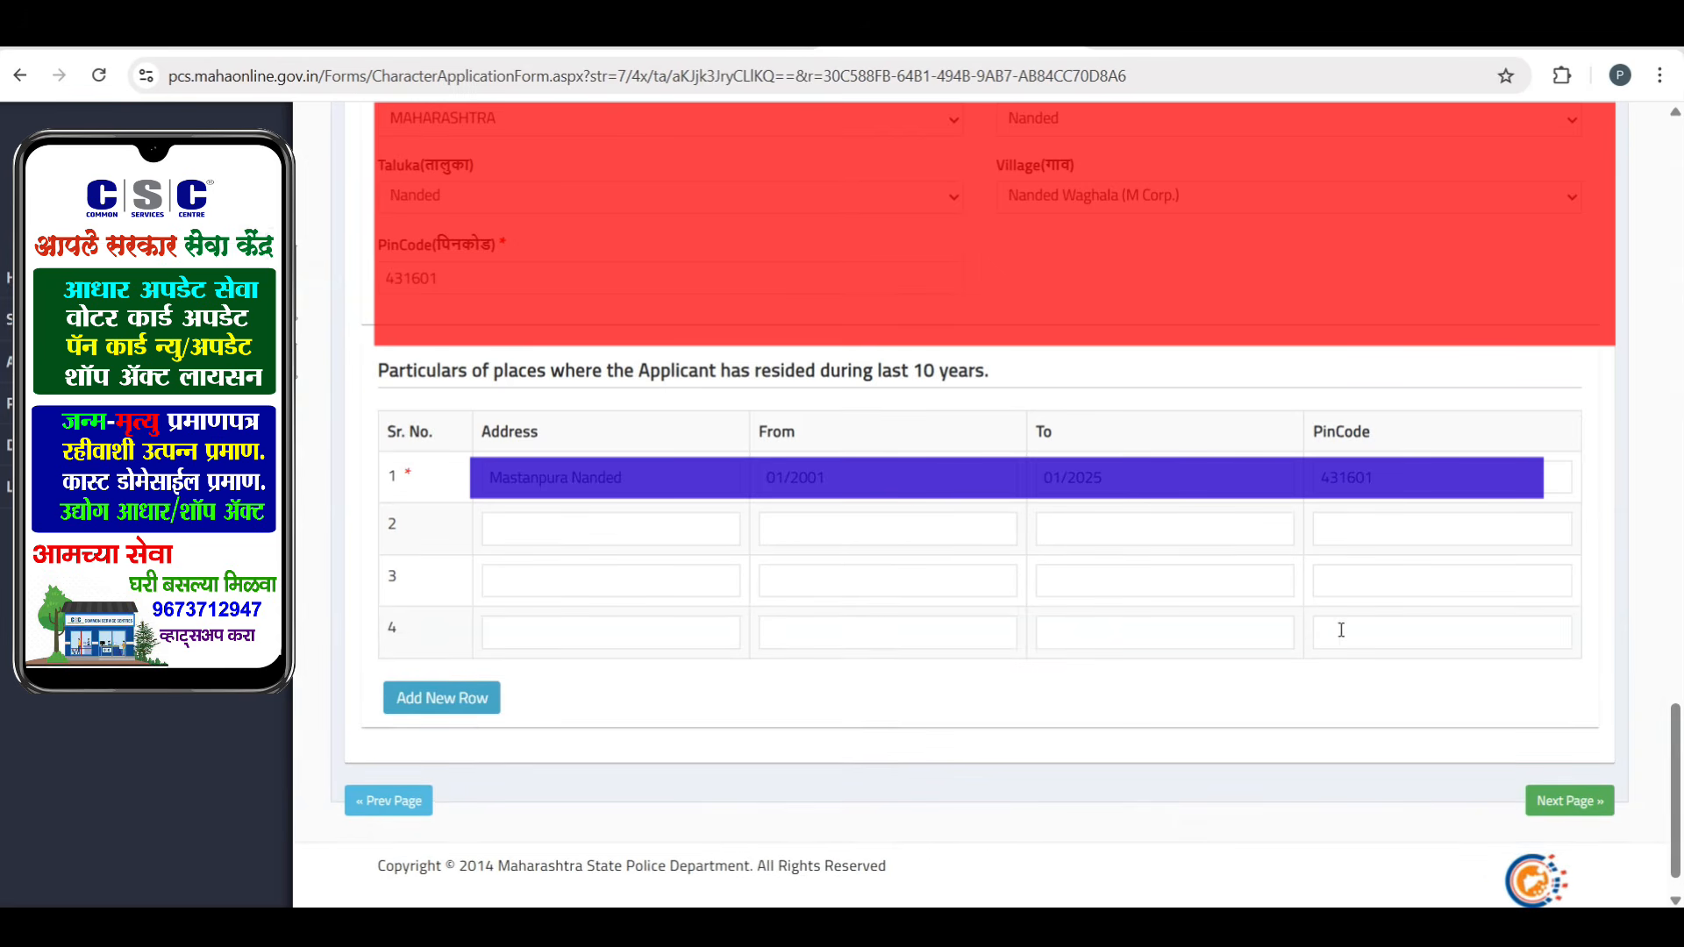
left_click(1570, 800)
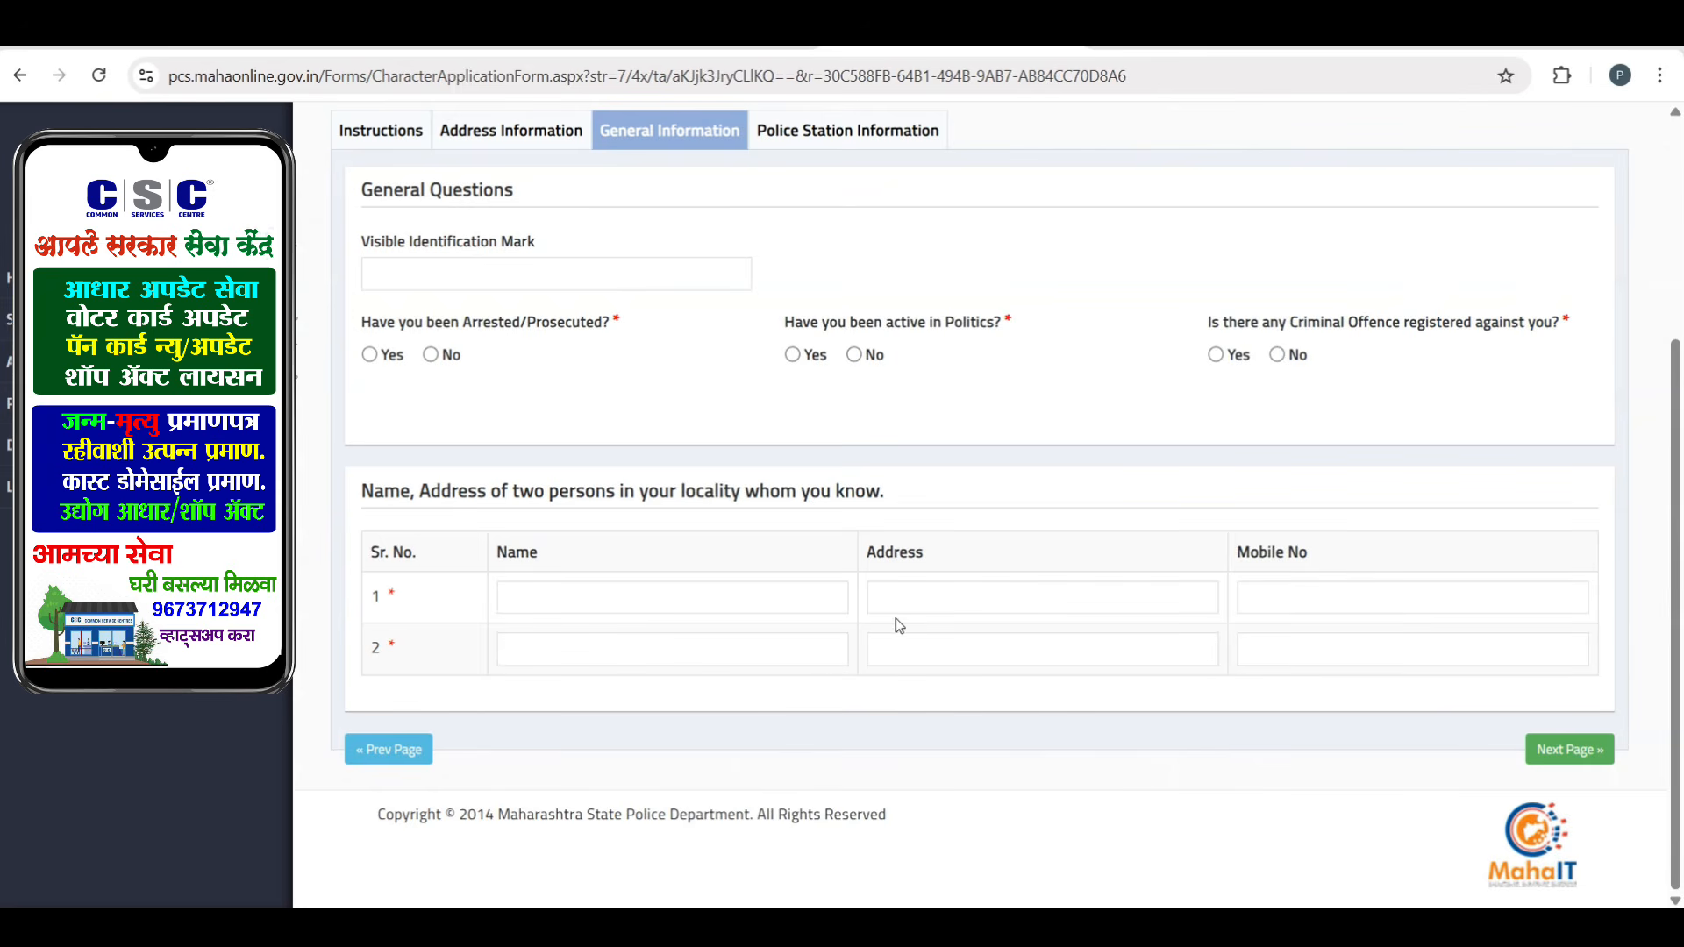
Enter "Mole On Face" as the visible identification mark and answer No to the arrest, politics and criminal offence questions
left_click(440, 278)
type("Mole On Face")
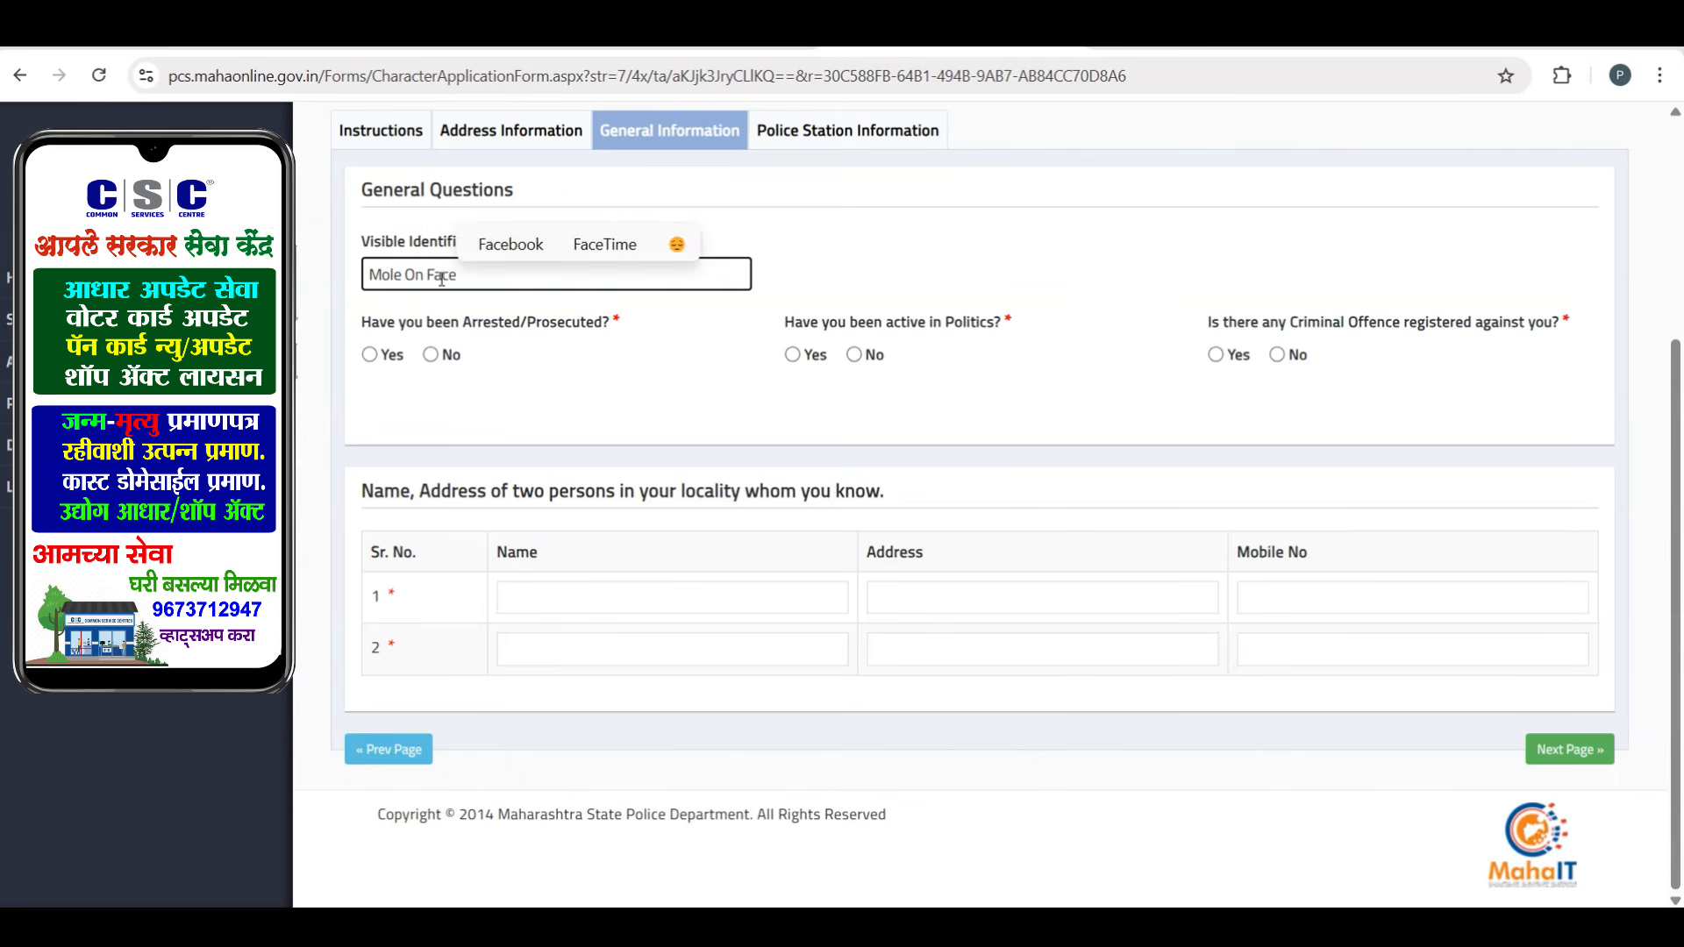
left_click(605, 398)
left_click(430, 355)
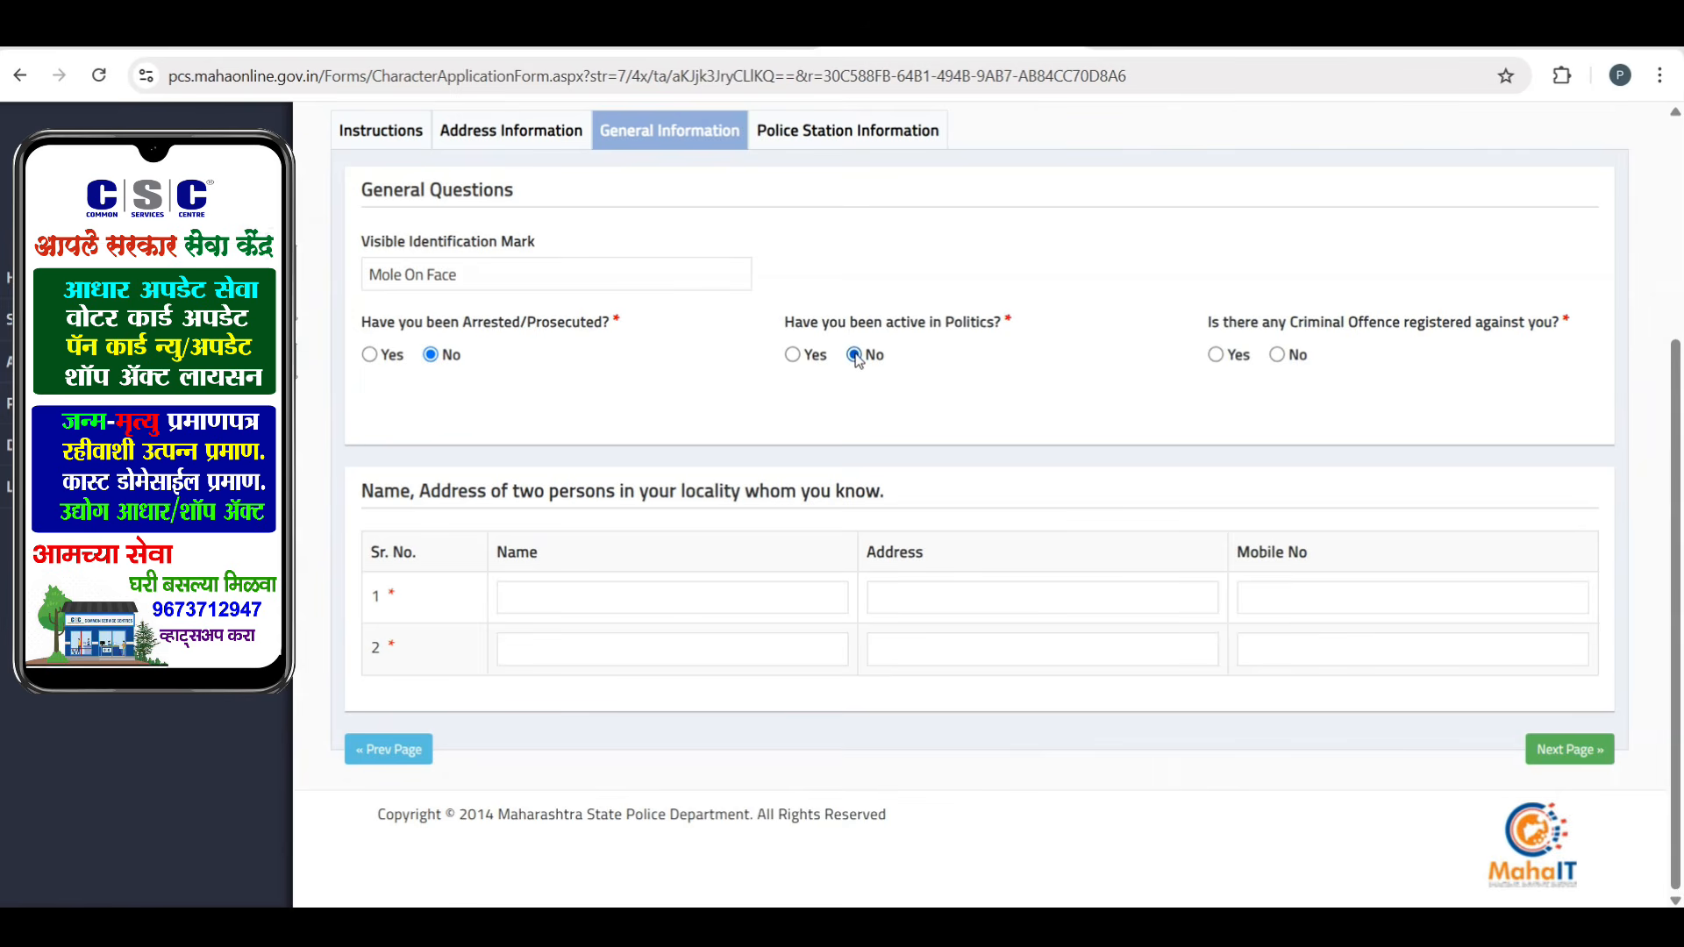
left_click(1297, 355)
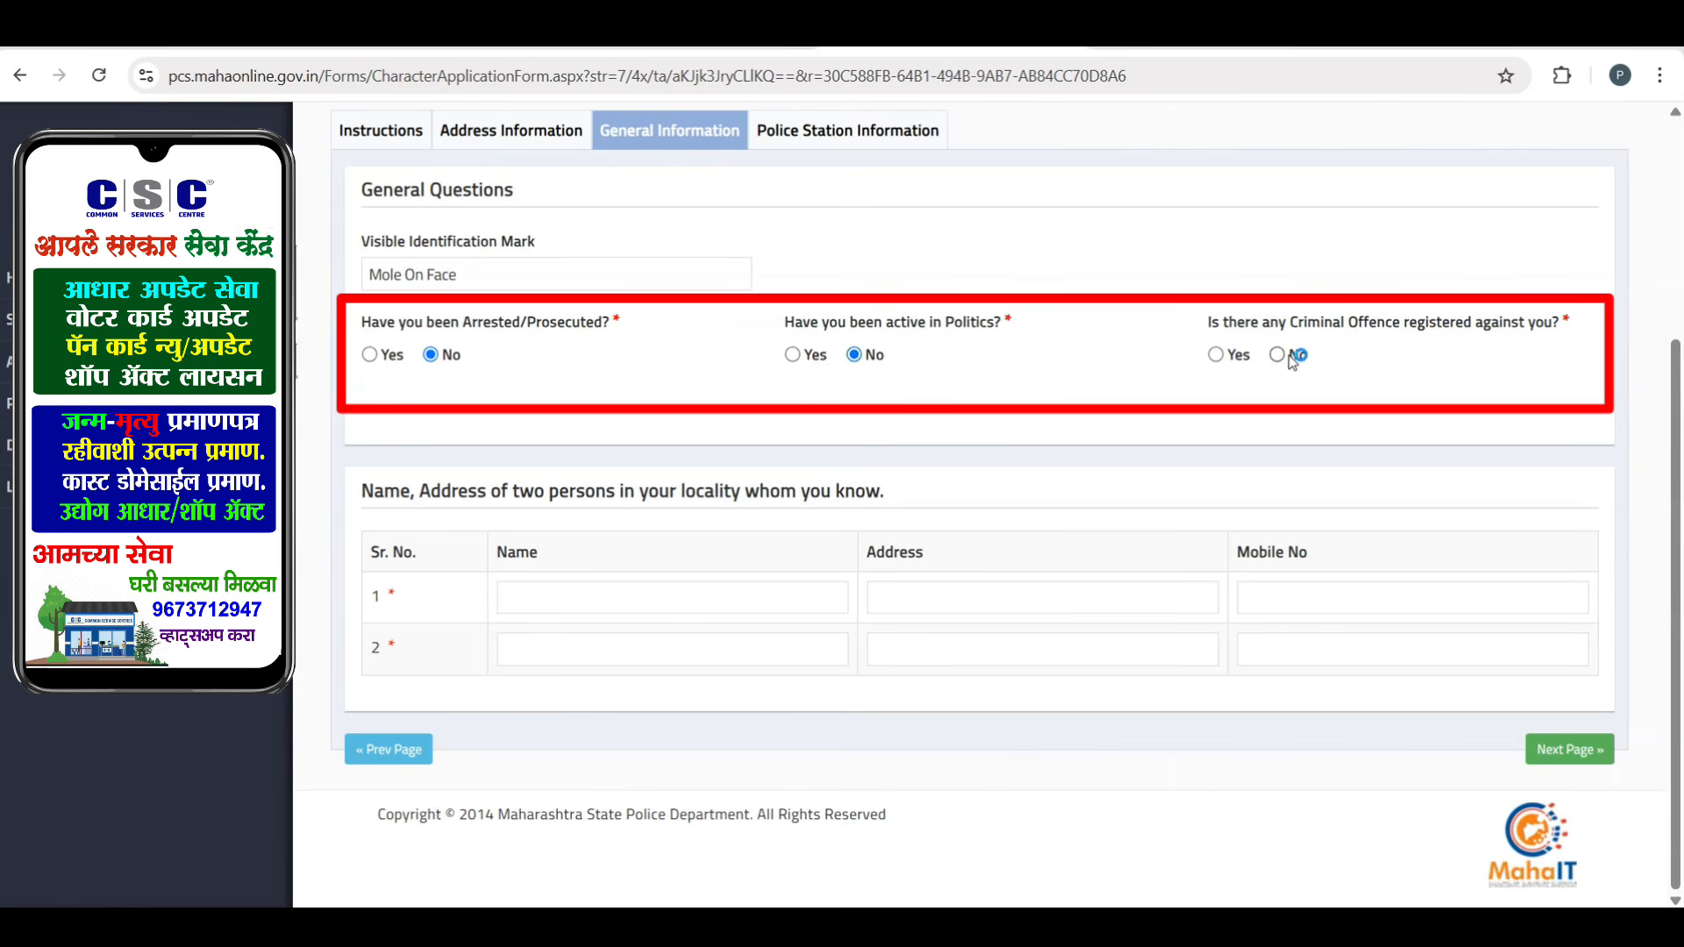
Fill in the first local reference's full name, address and mobile number
left_click(562, 597)
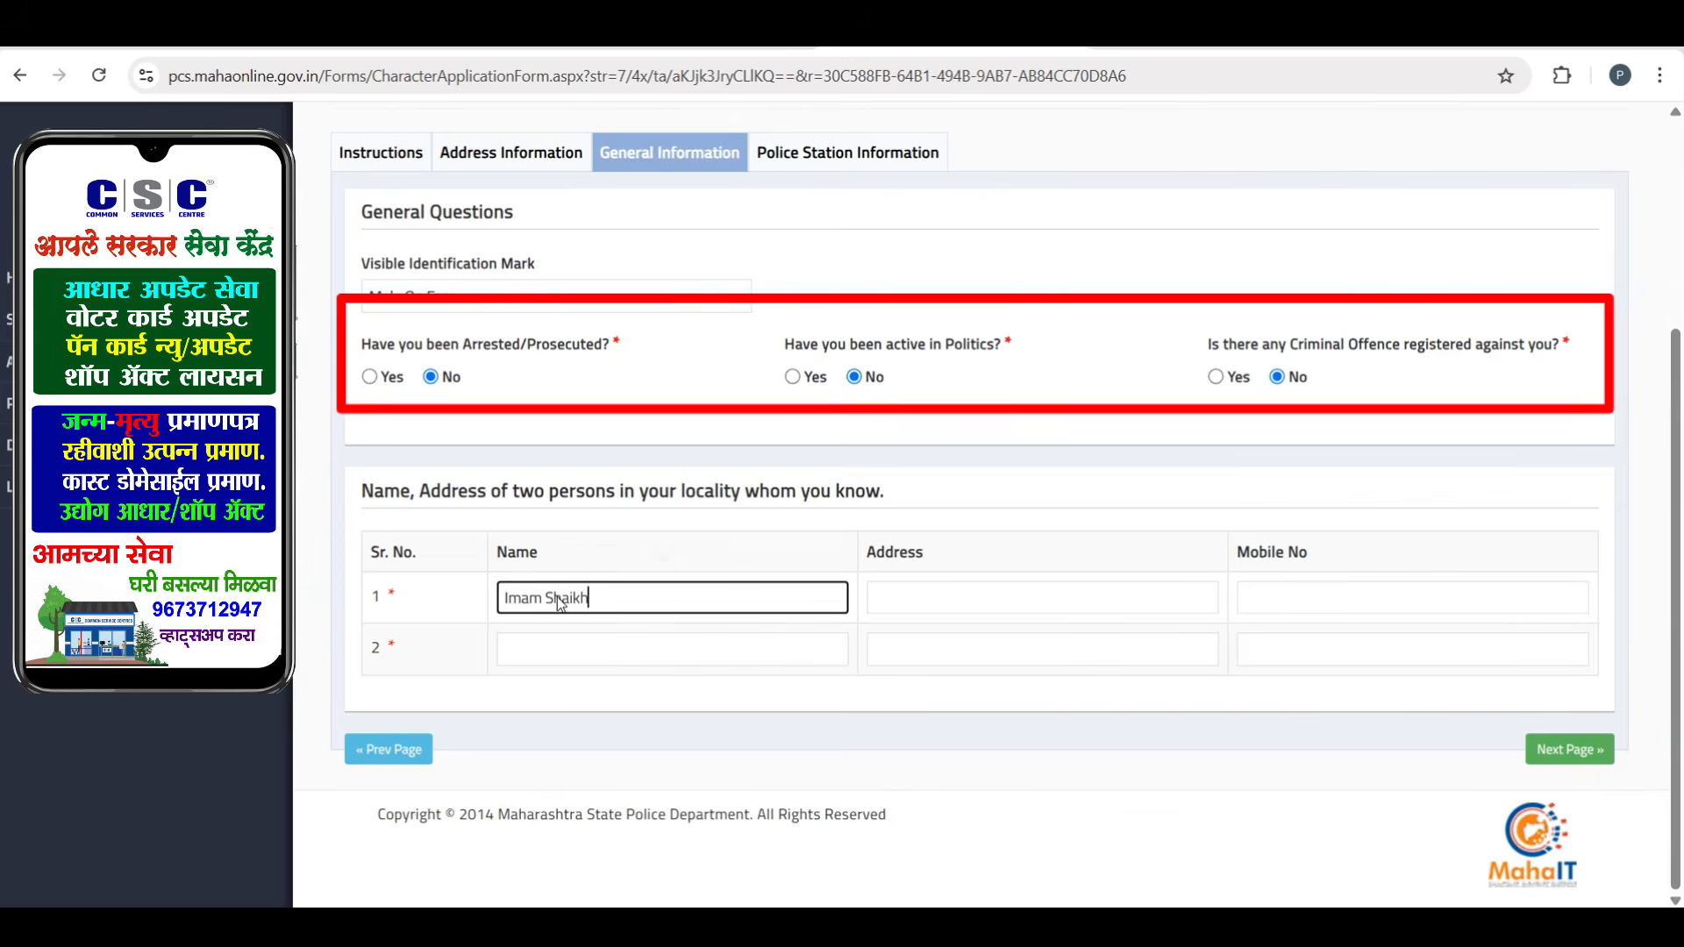
left_click(912, 604)
type("Shiva")
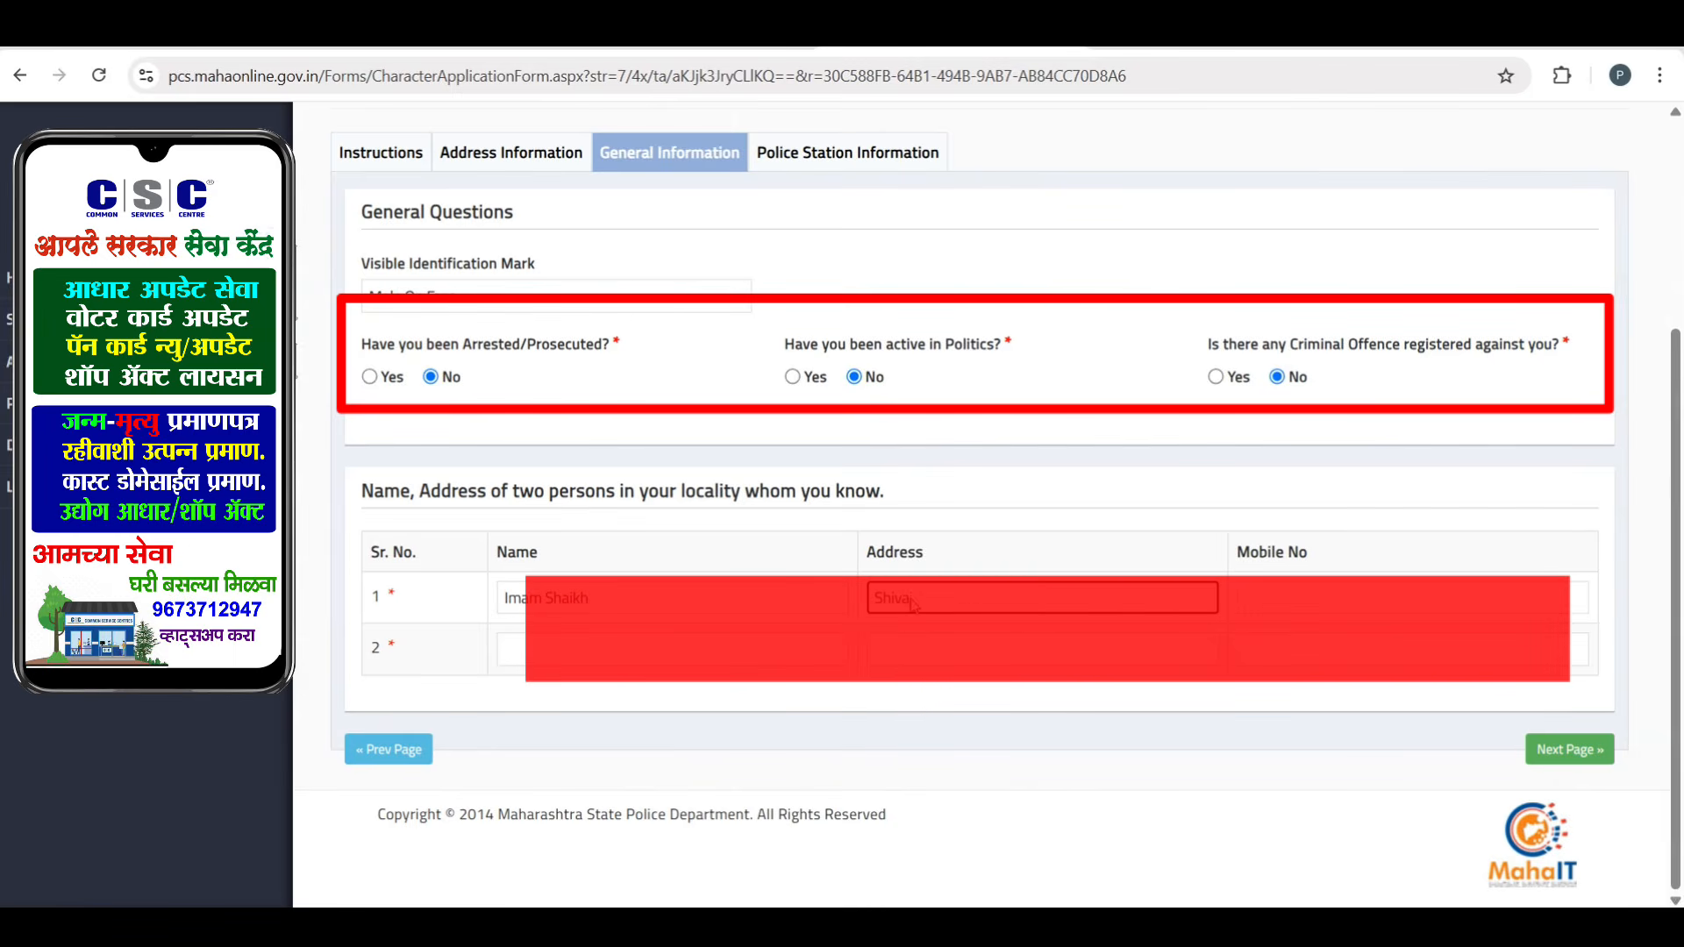
type("jinagar nanded")
left_click(1291, 606)
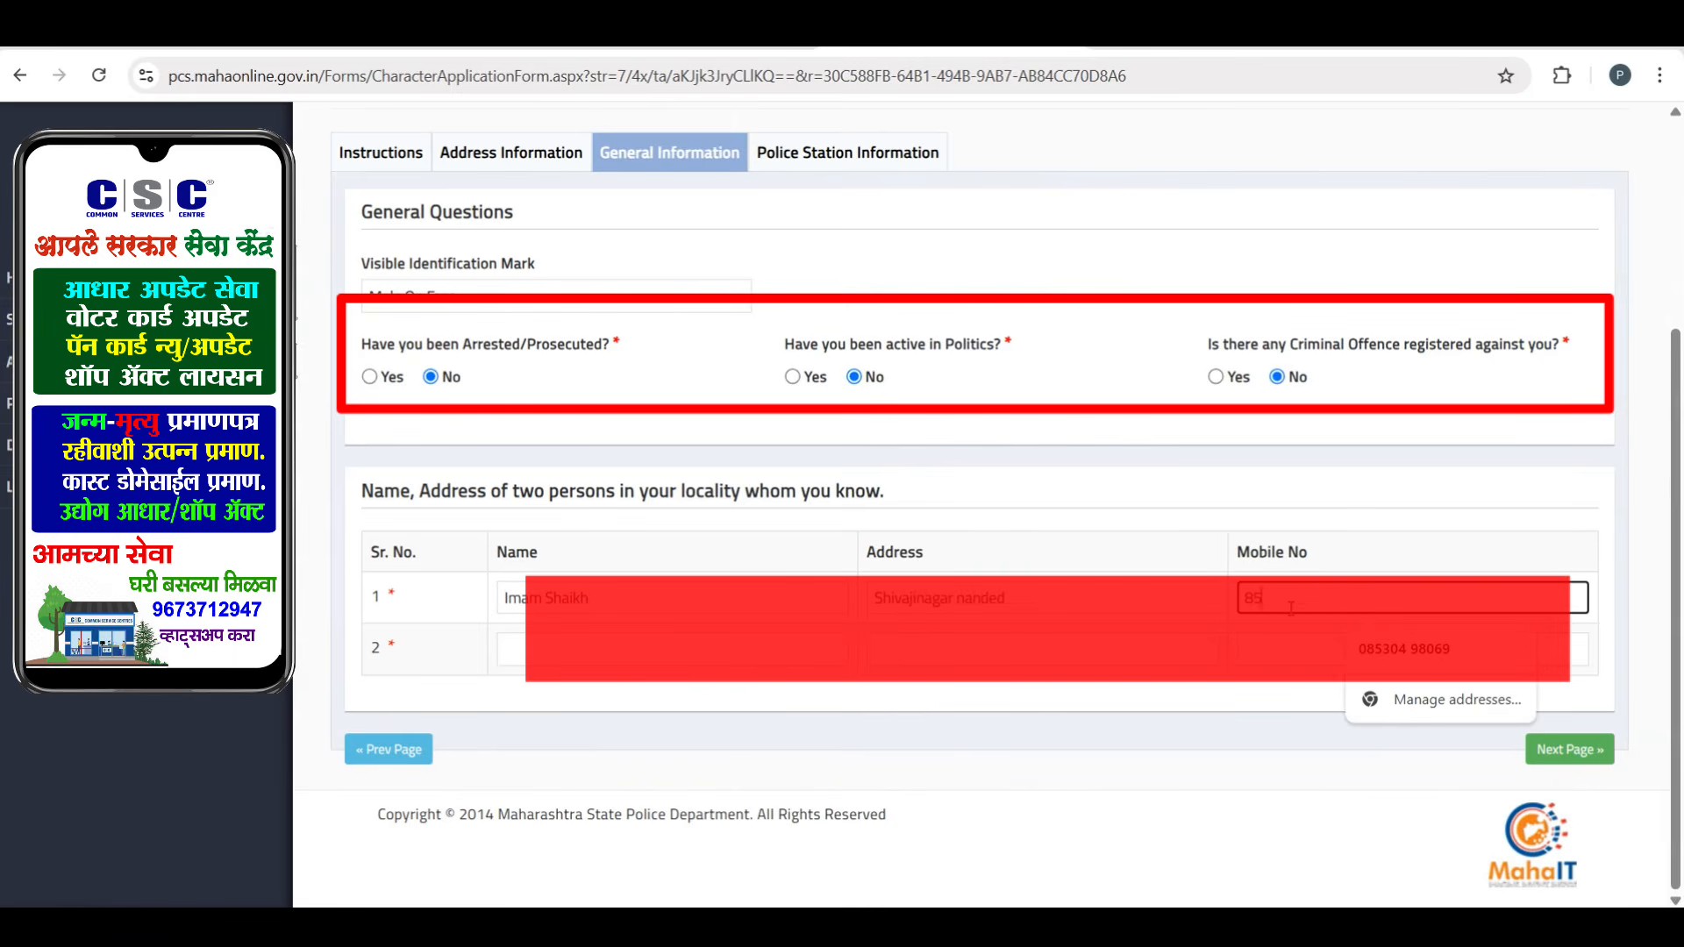
Fill in the second local reference's full name, address and mobile number, and continue to the Police Station Information page
left_click(538, 653)
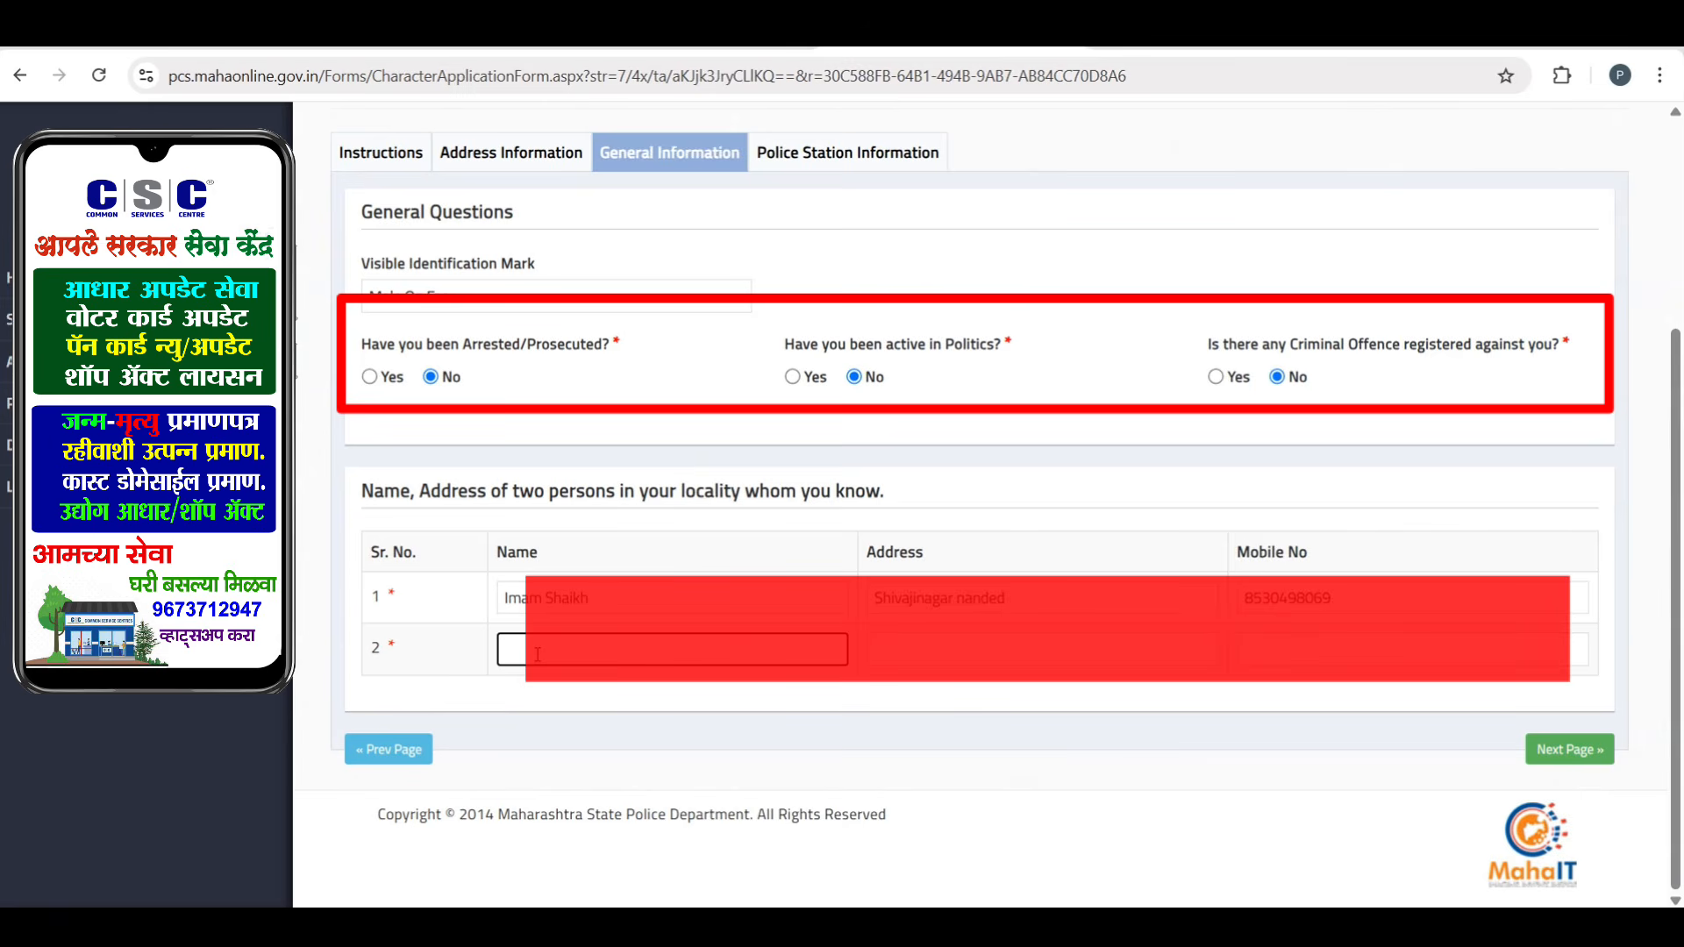
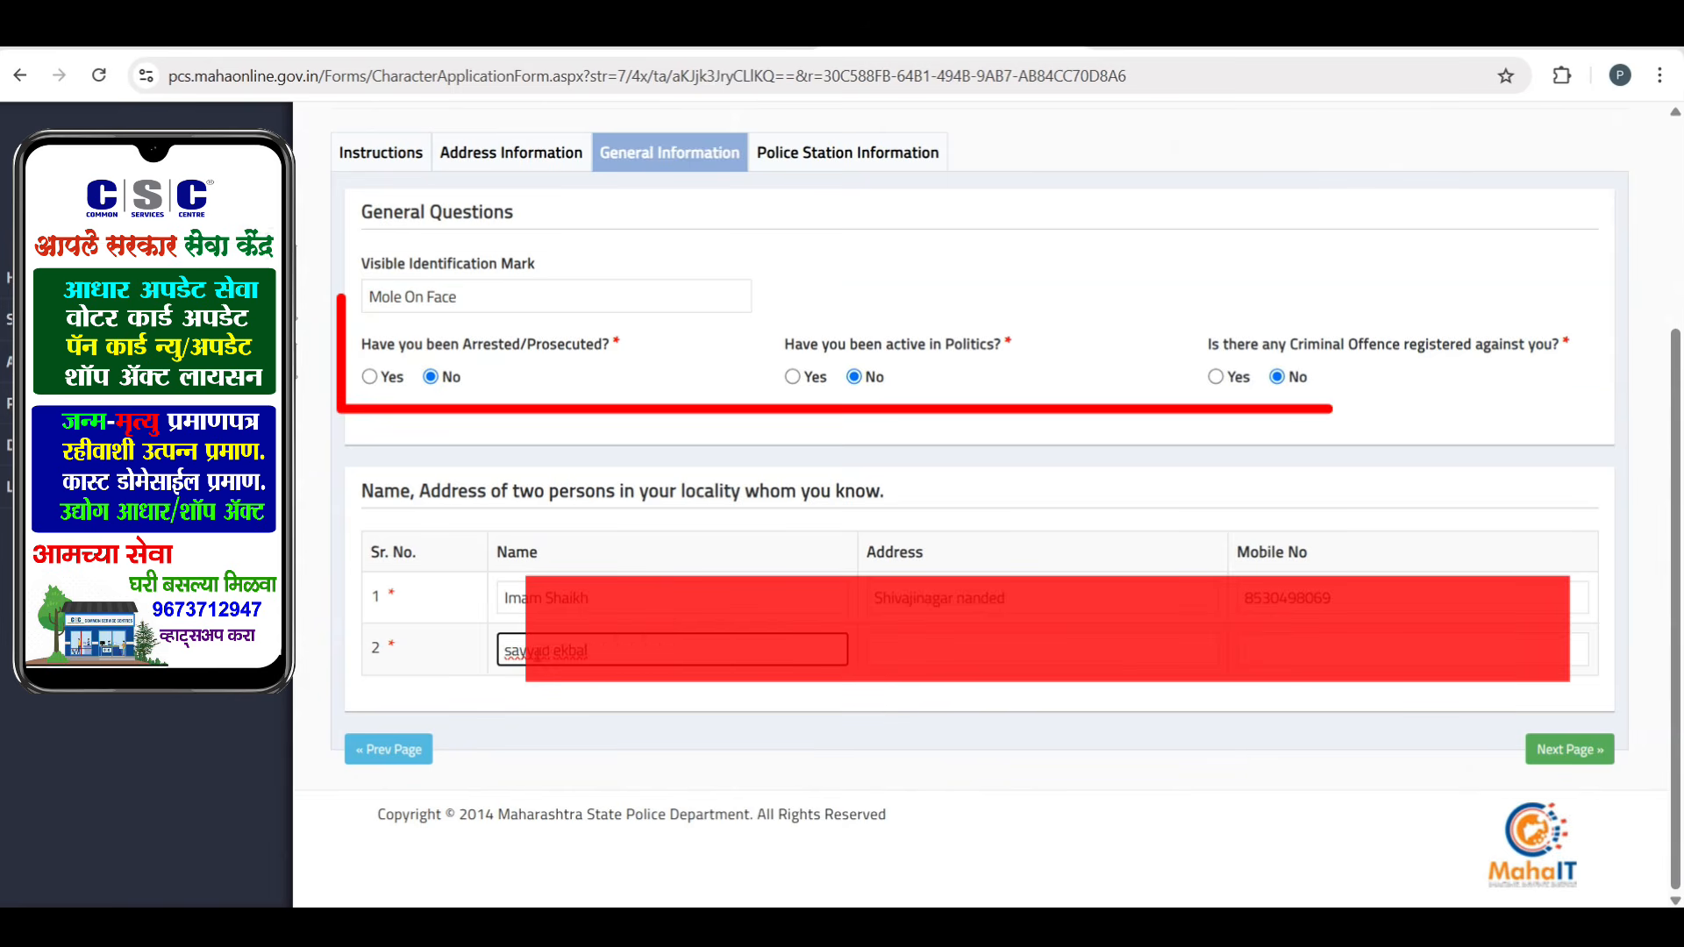
key("Tab")
type("mastanpura nanded")
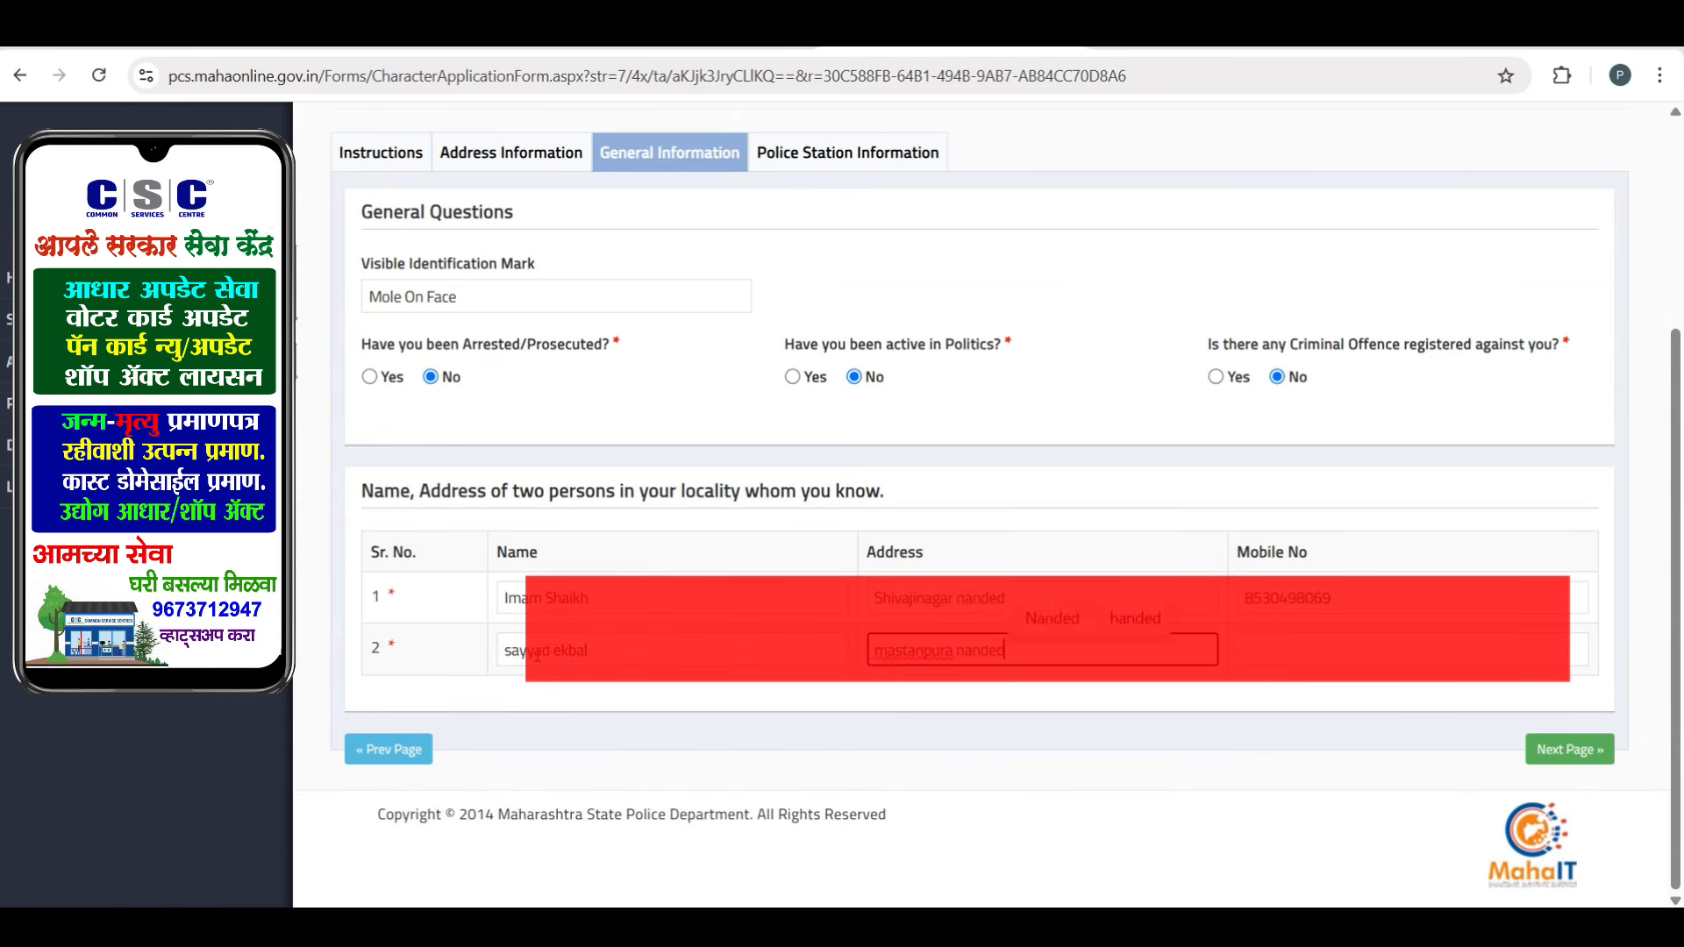
key("Tab")
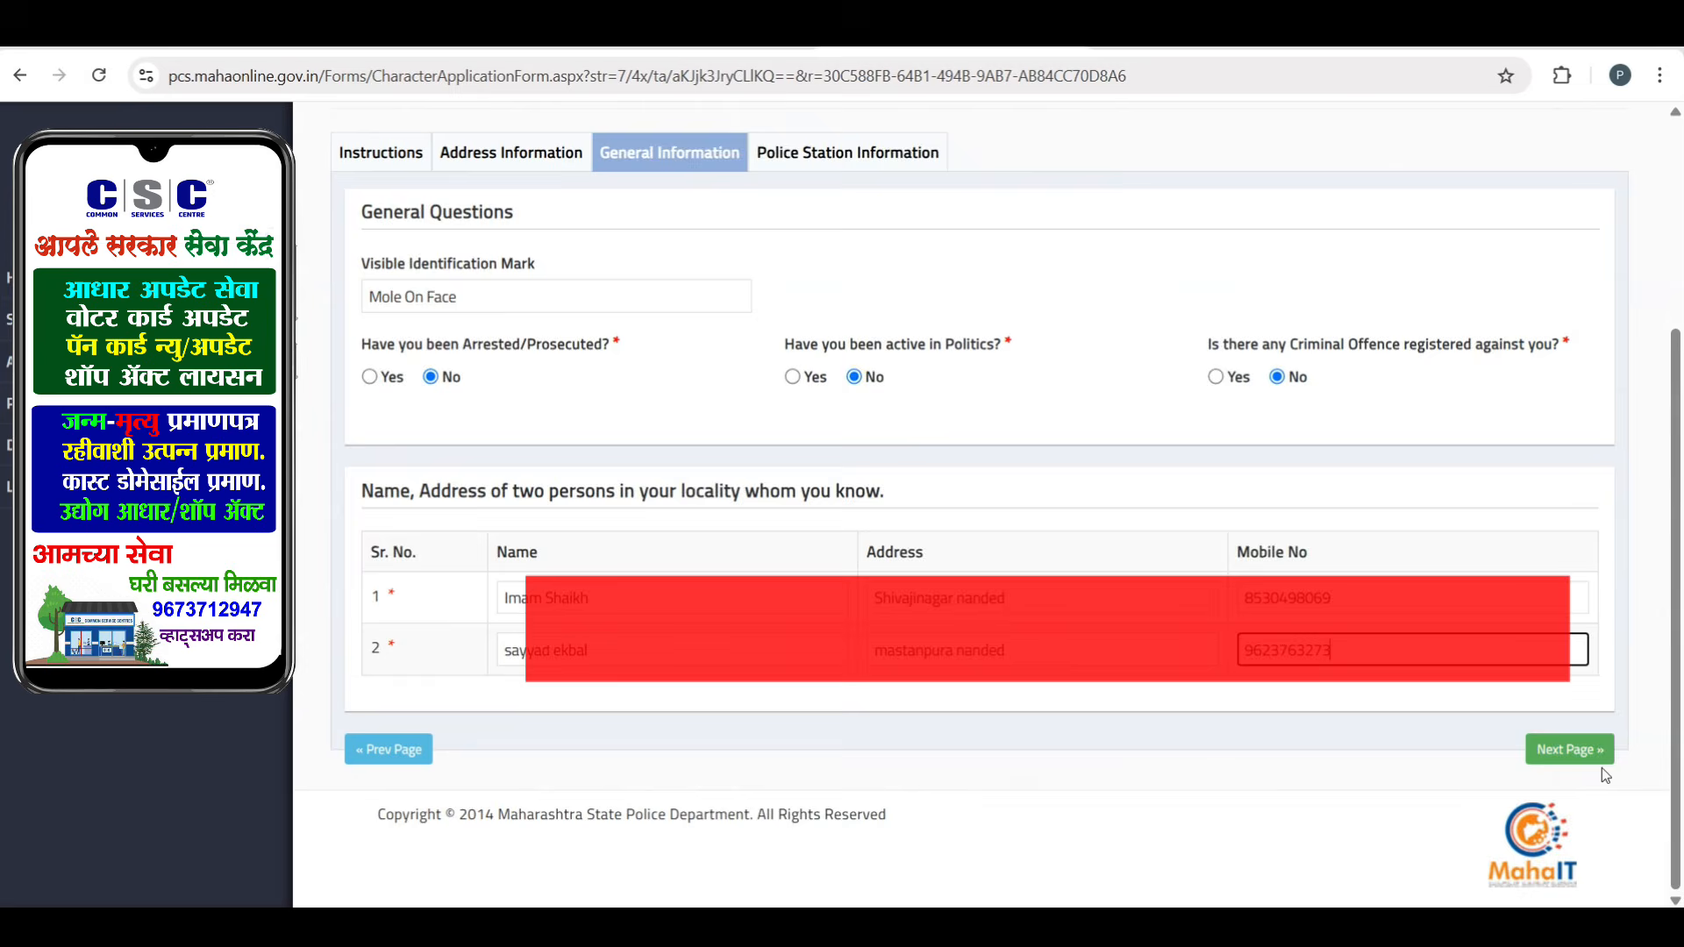
left_click(1582, 748)
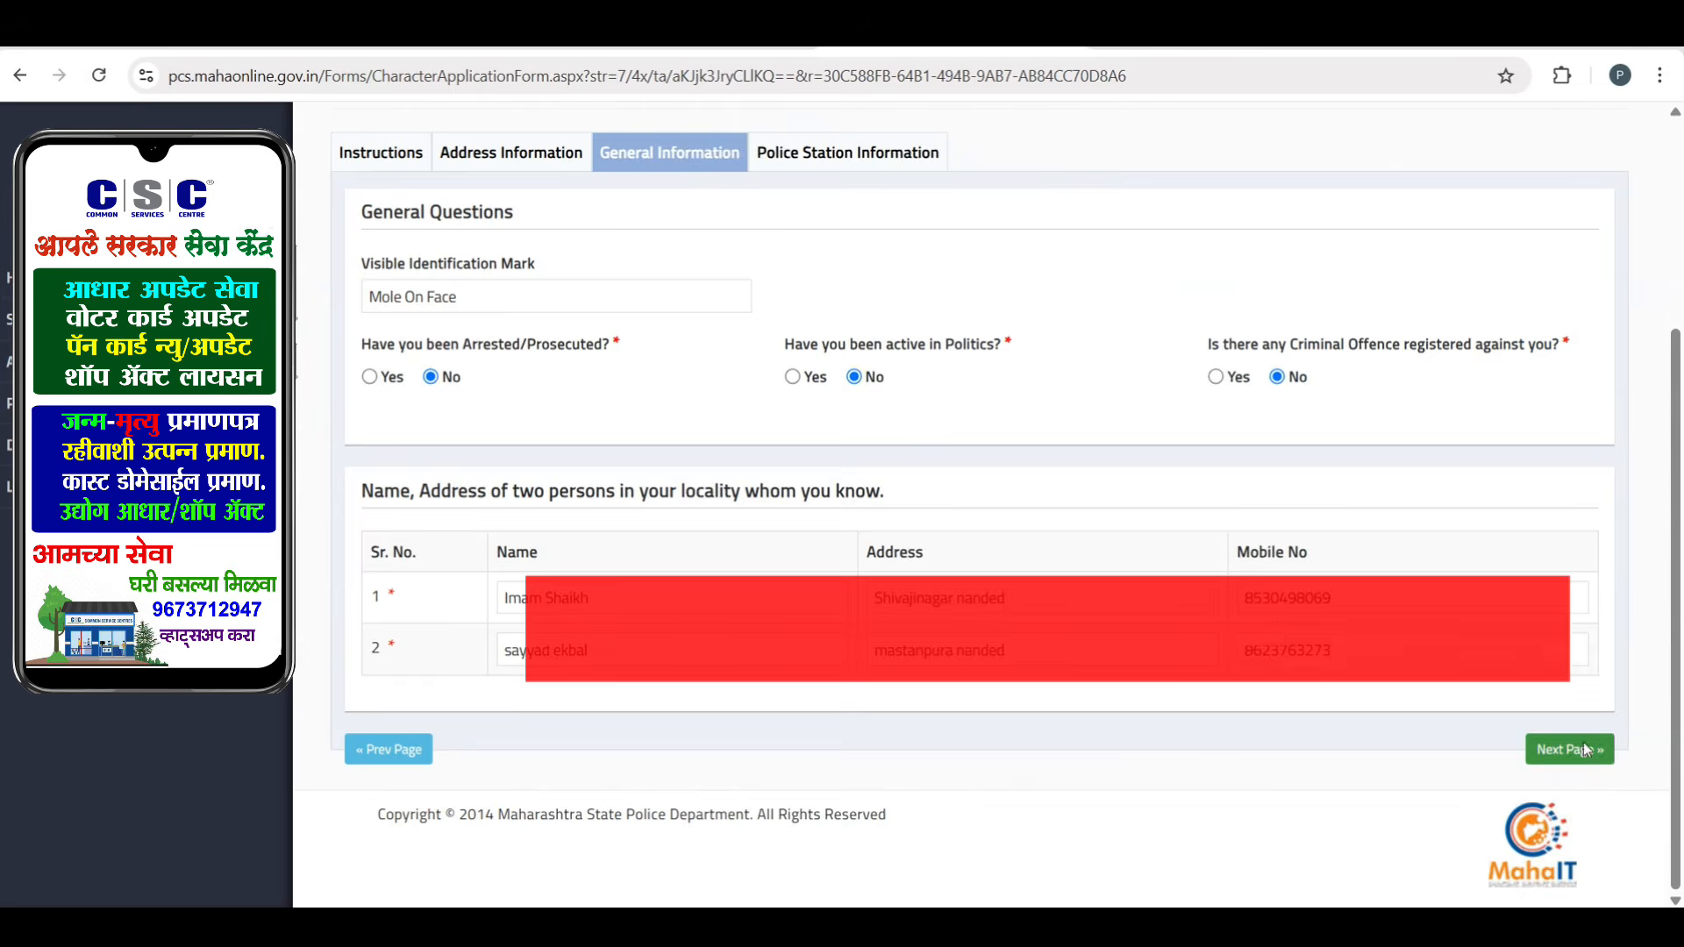
Select Nanded as the district and choose the applicant's local police station
left_click(427, 303)
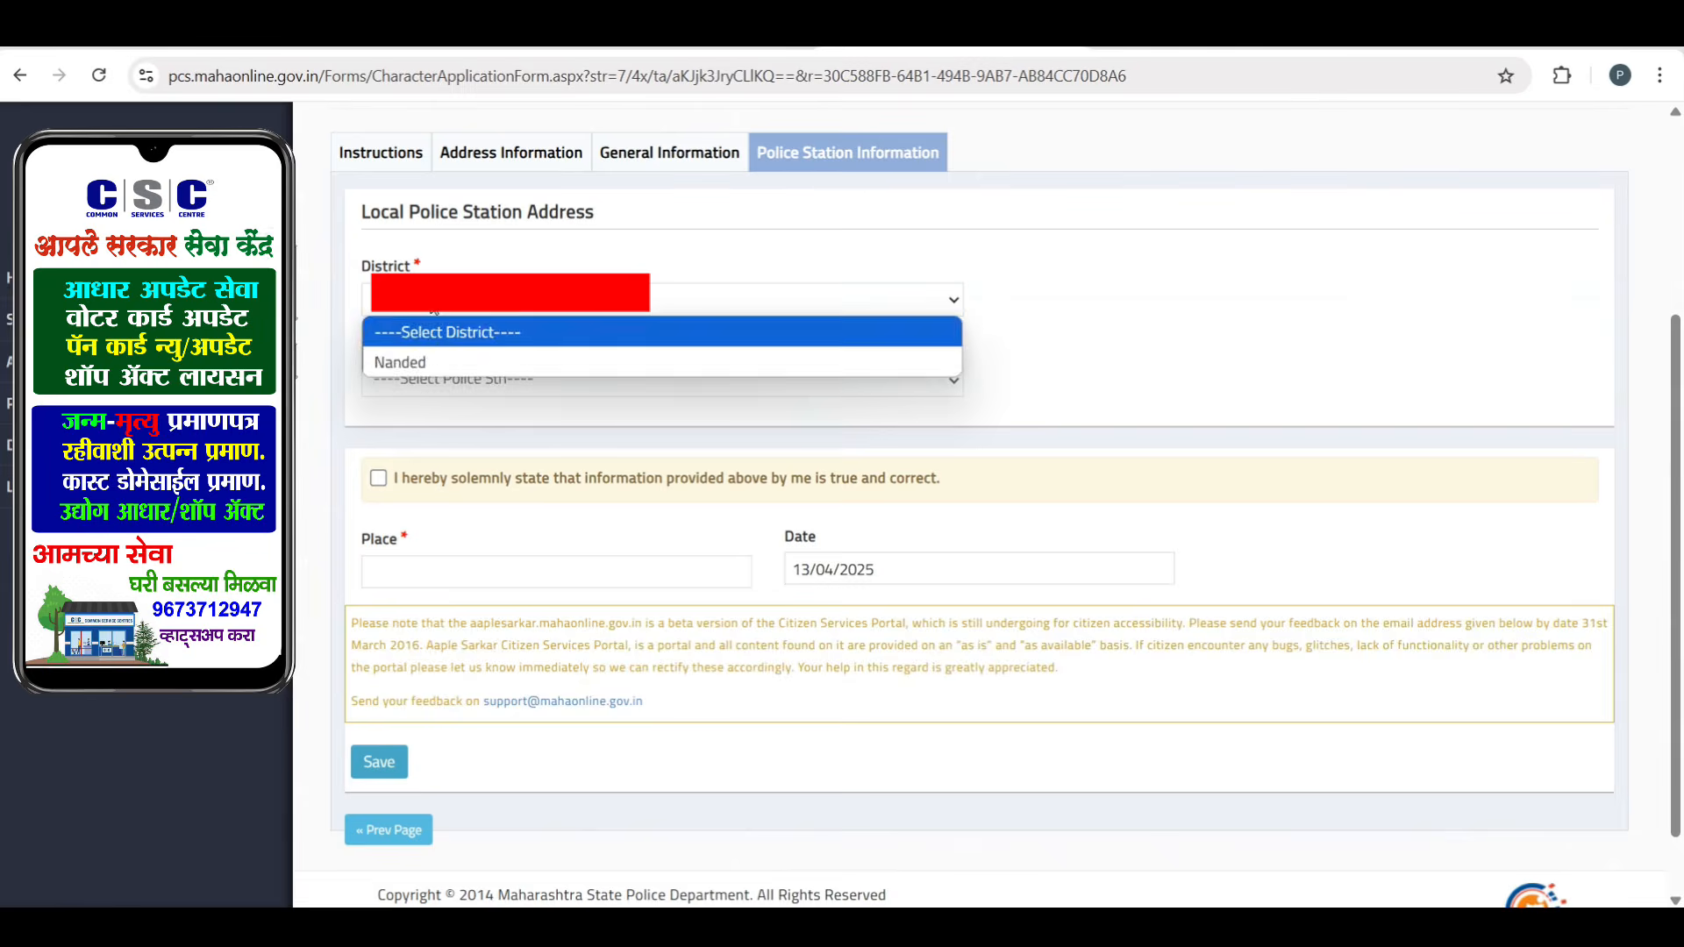
left_click(430, 361)
left_click(430, 369)
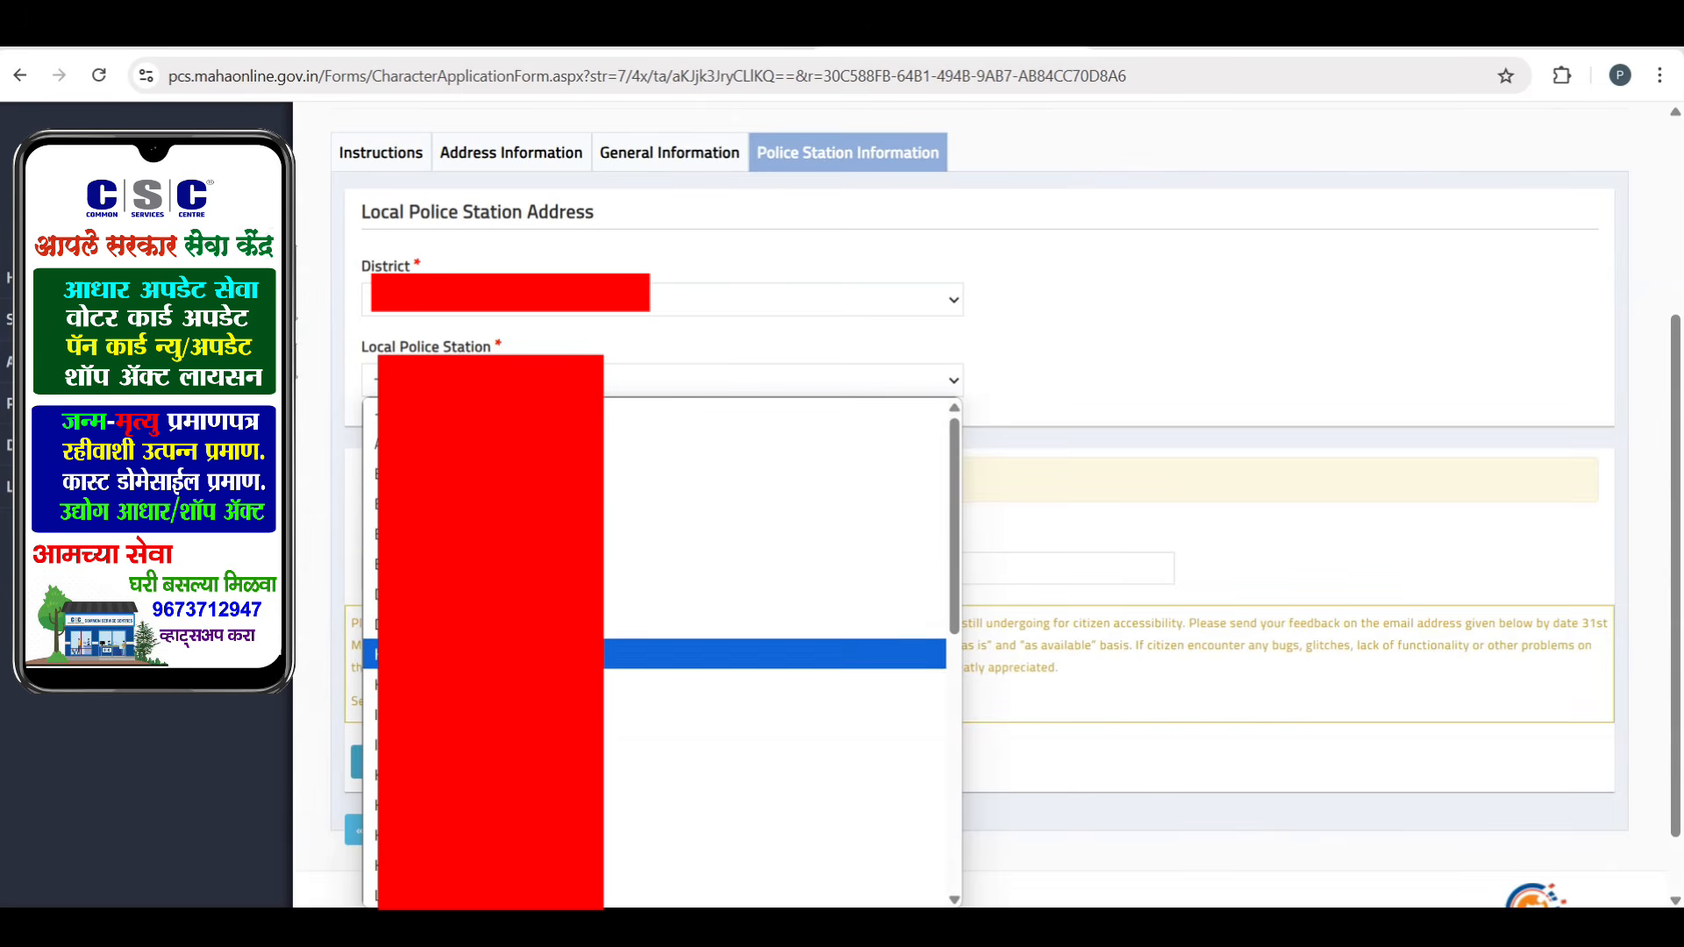
key("s")
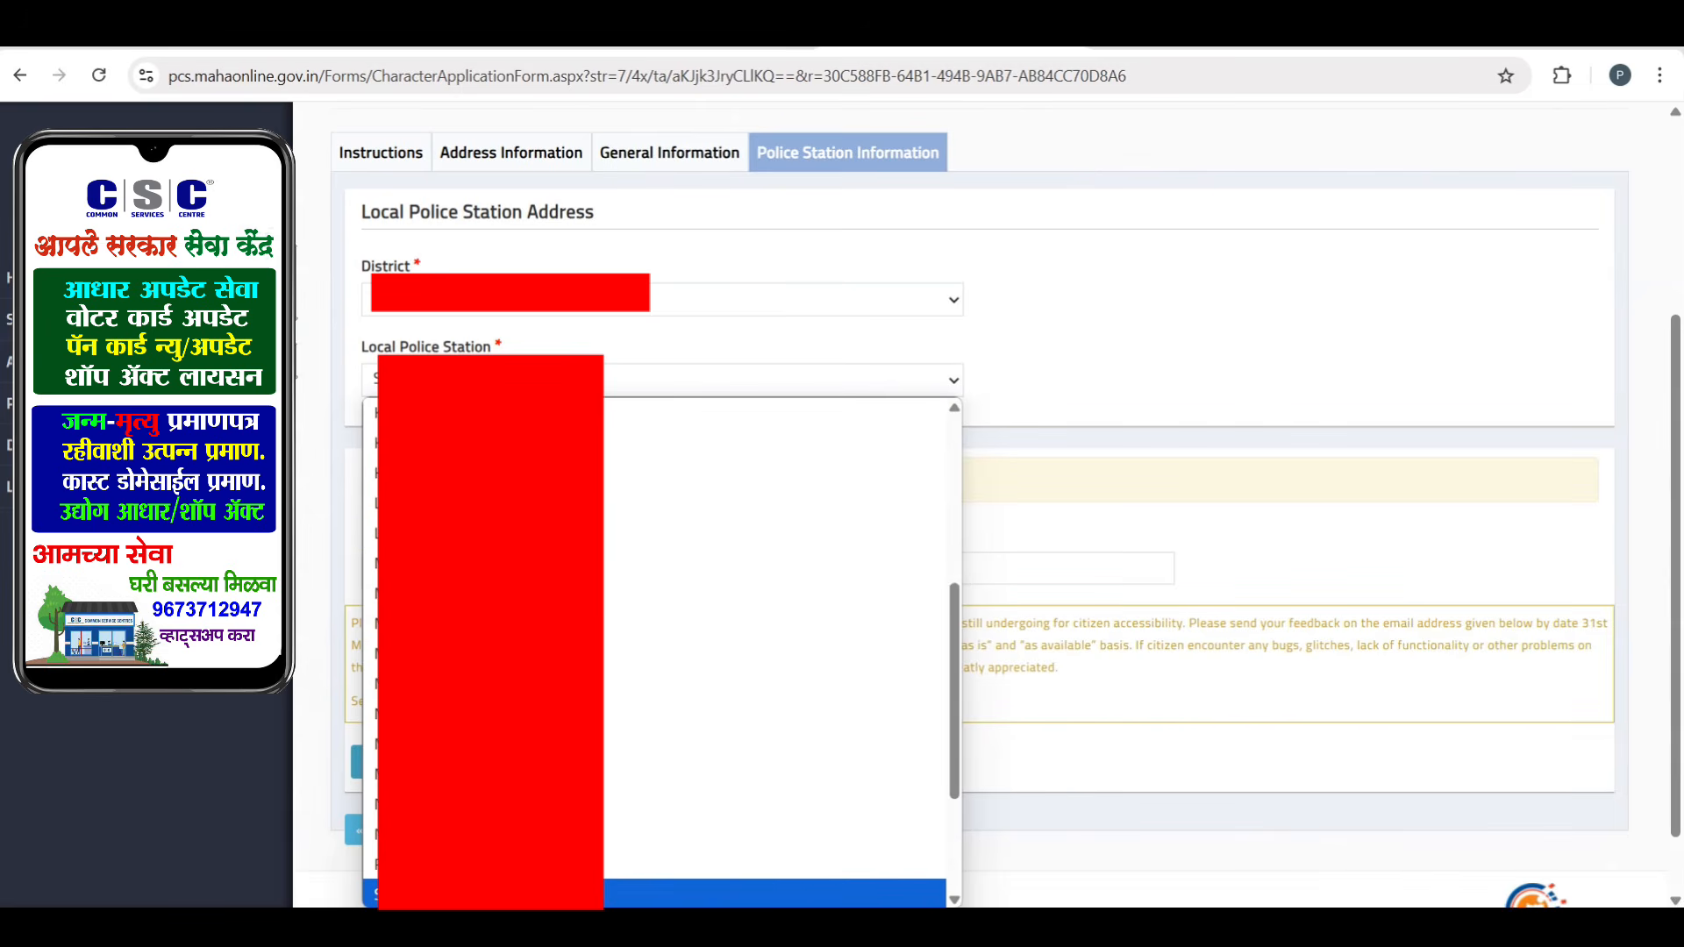
key("Return")
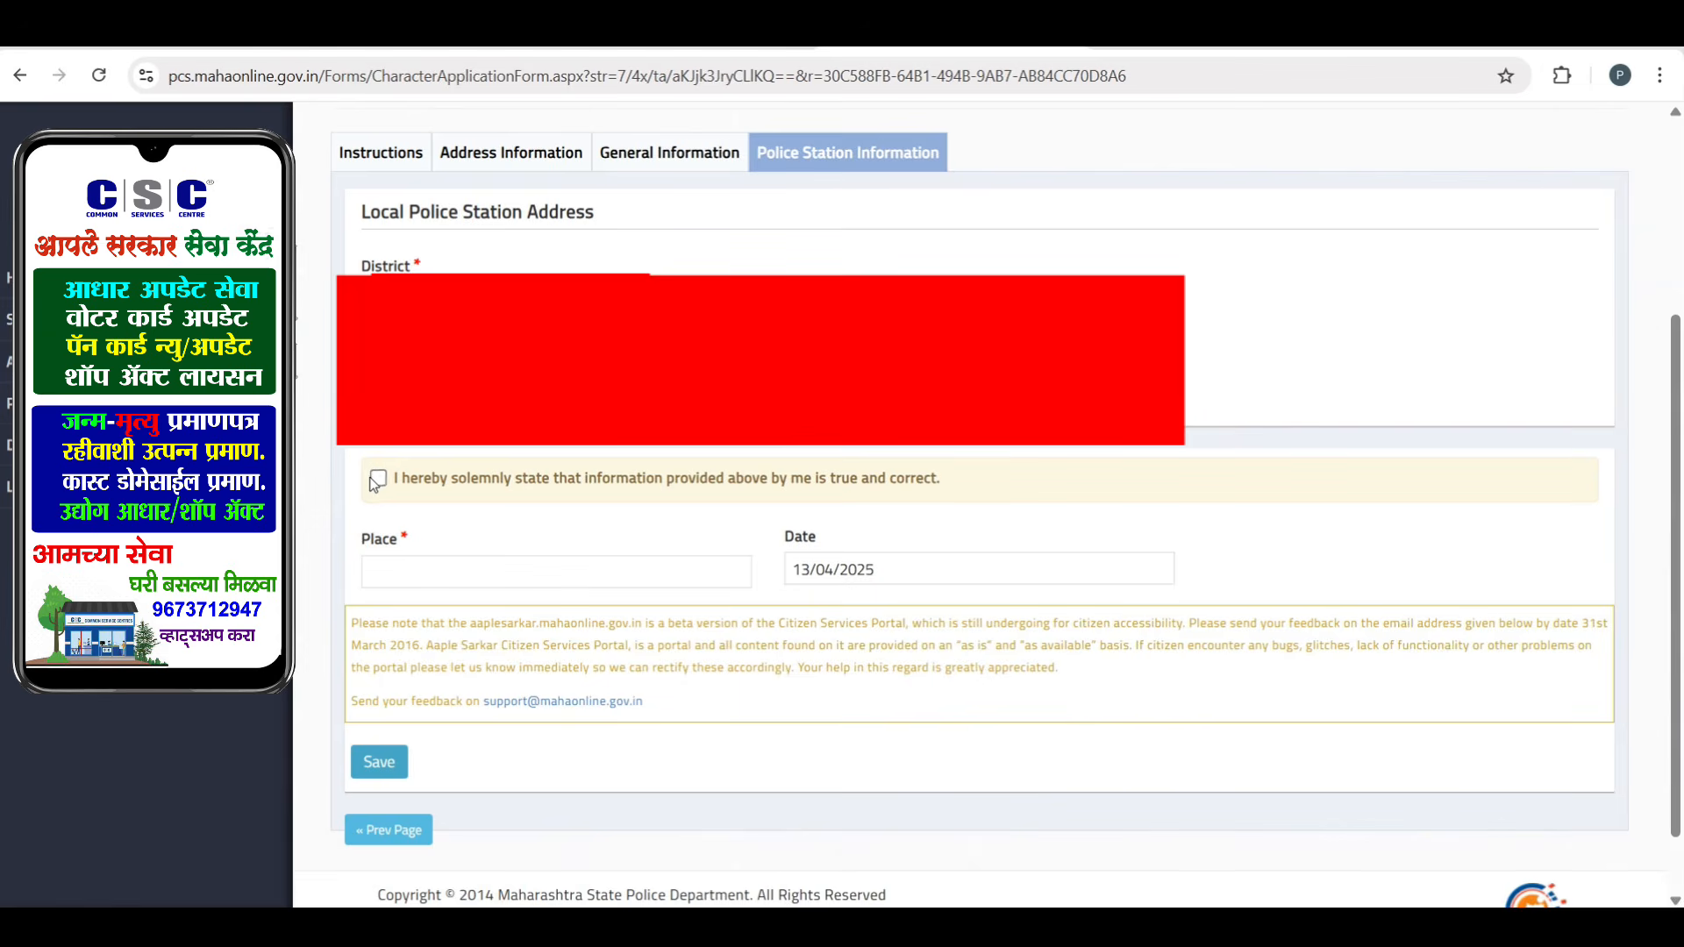
Accept the declaration with Nanded as the place, and save the application, acknowledging the confirmation
left_click(378, 478)
left_click(410, 570)
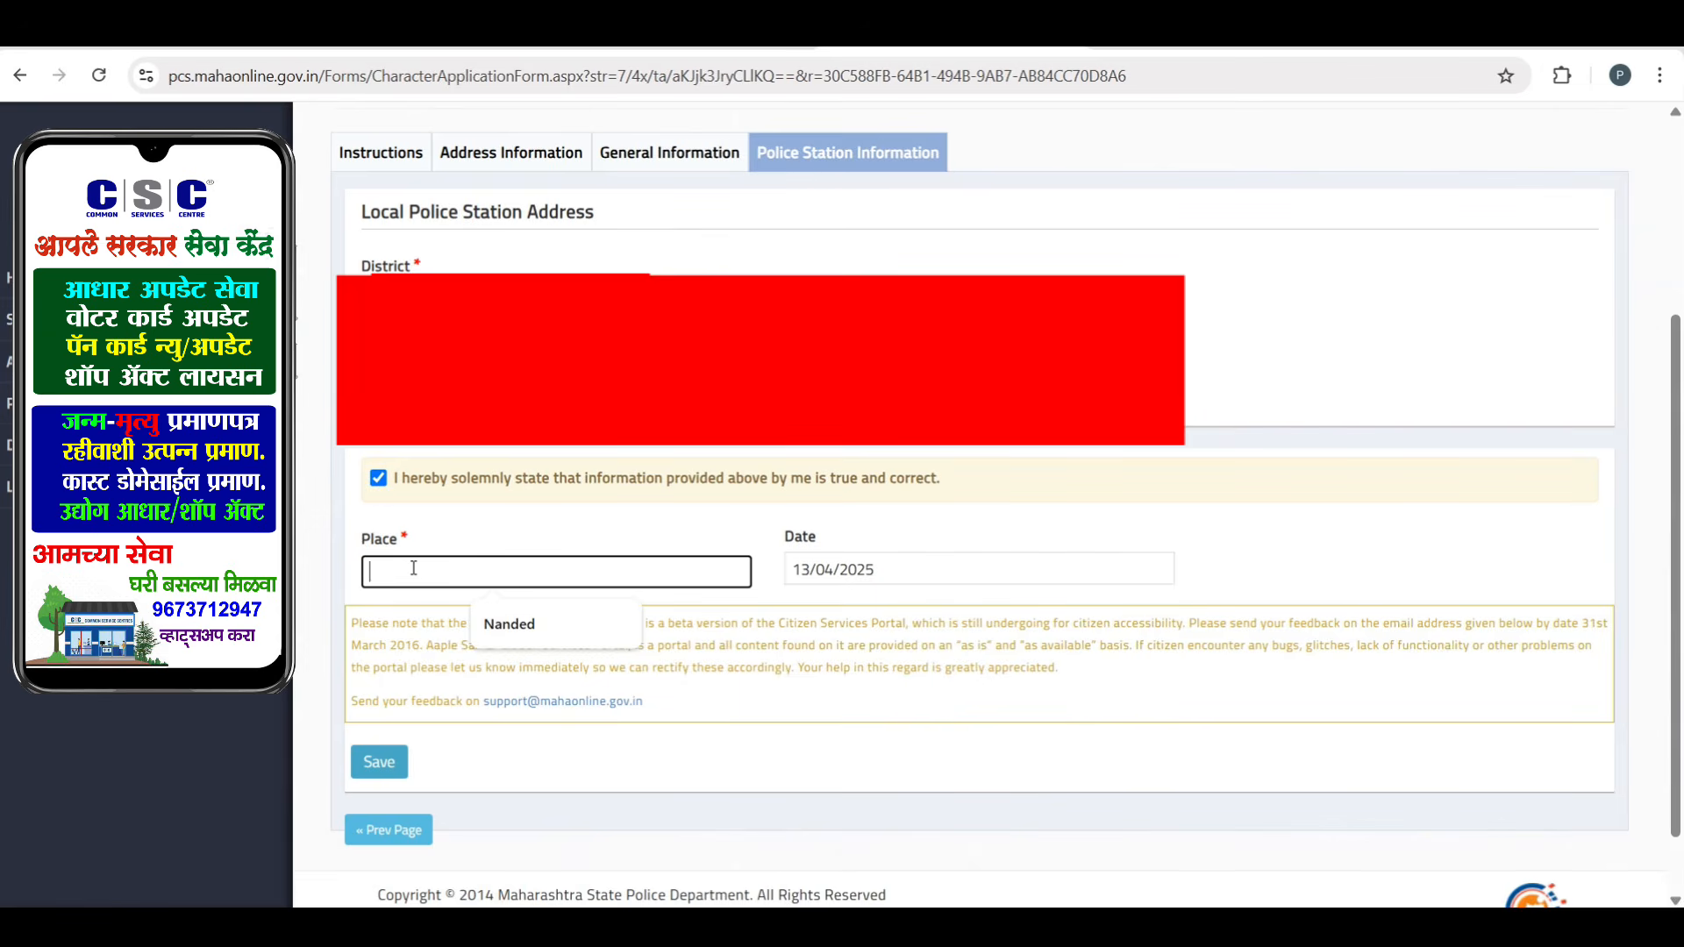
type("Nanded")
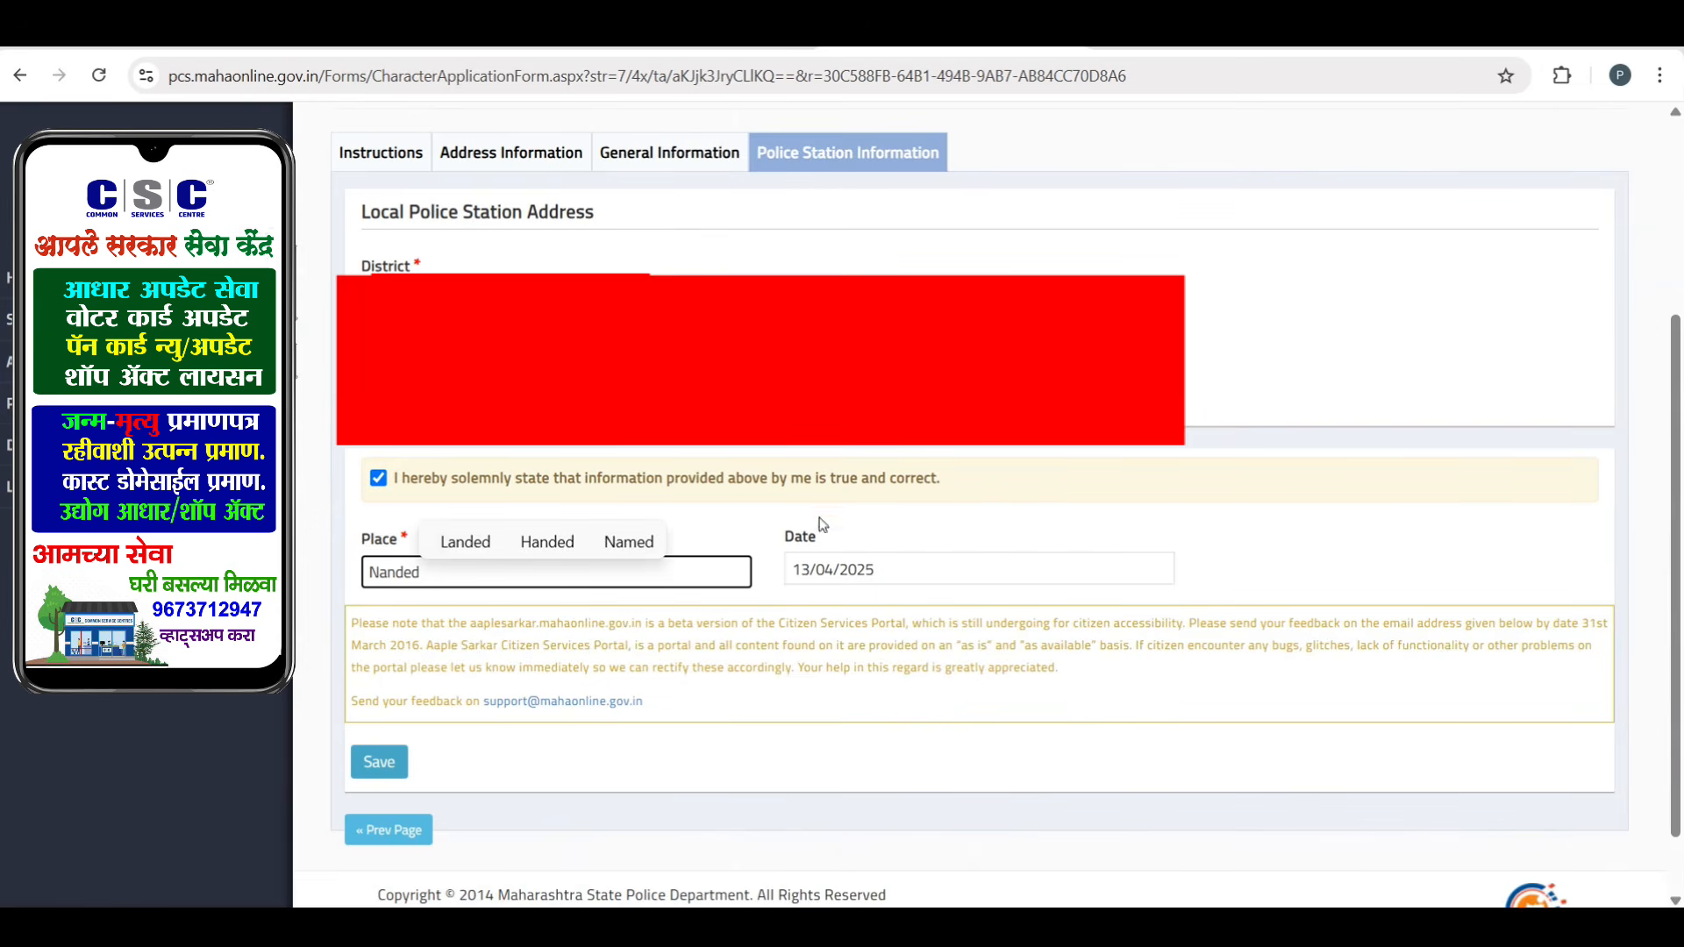
left_click(986, 551)
left_click(390, 763)
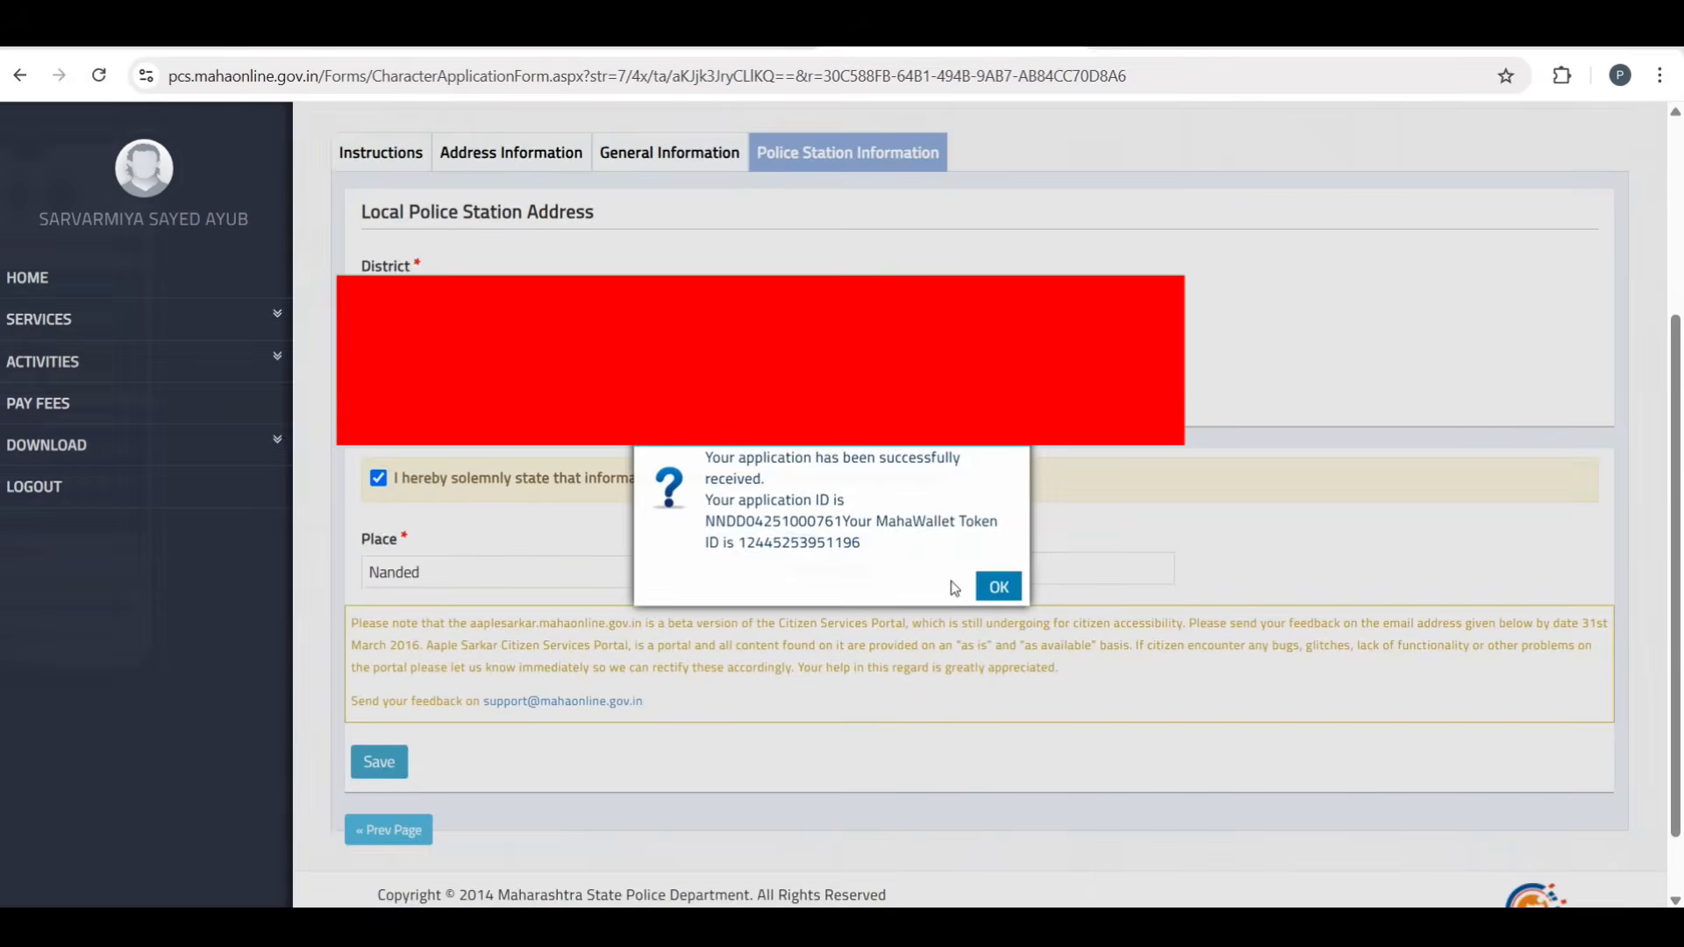
left_click(998, 586)
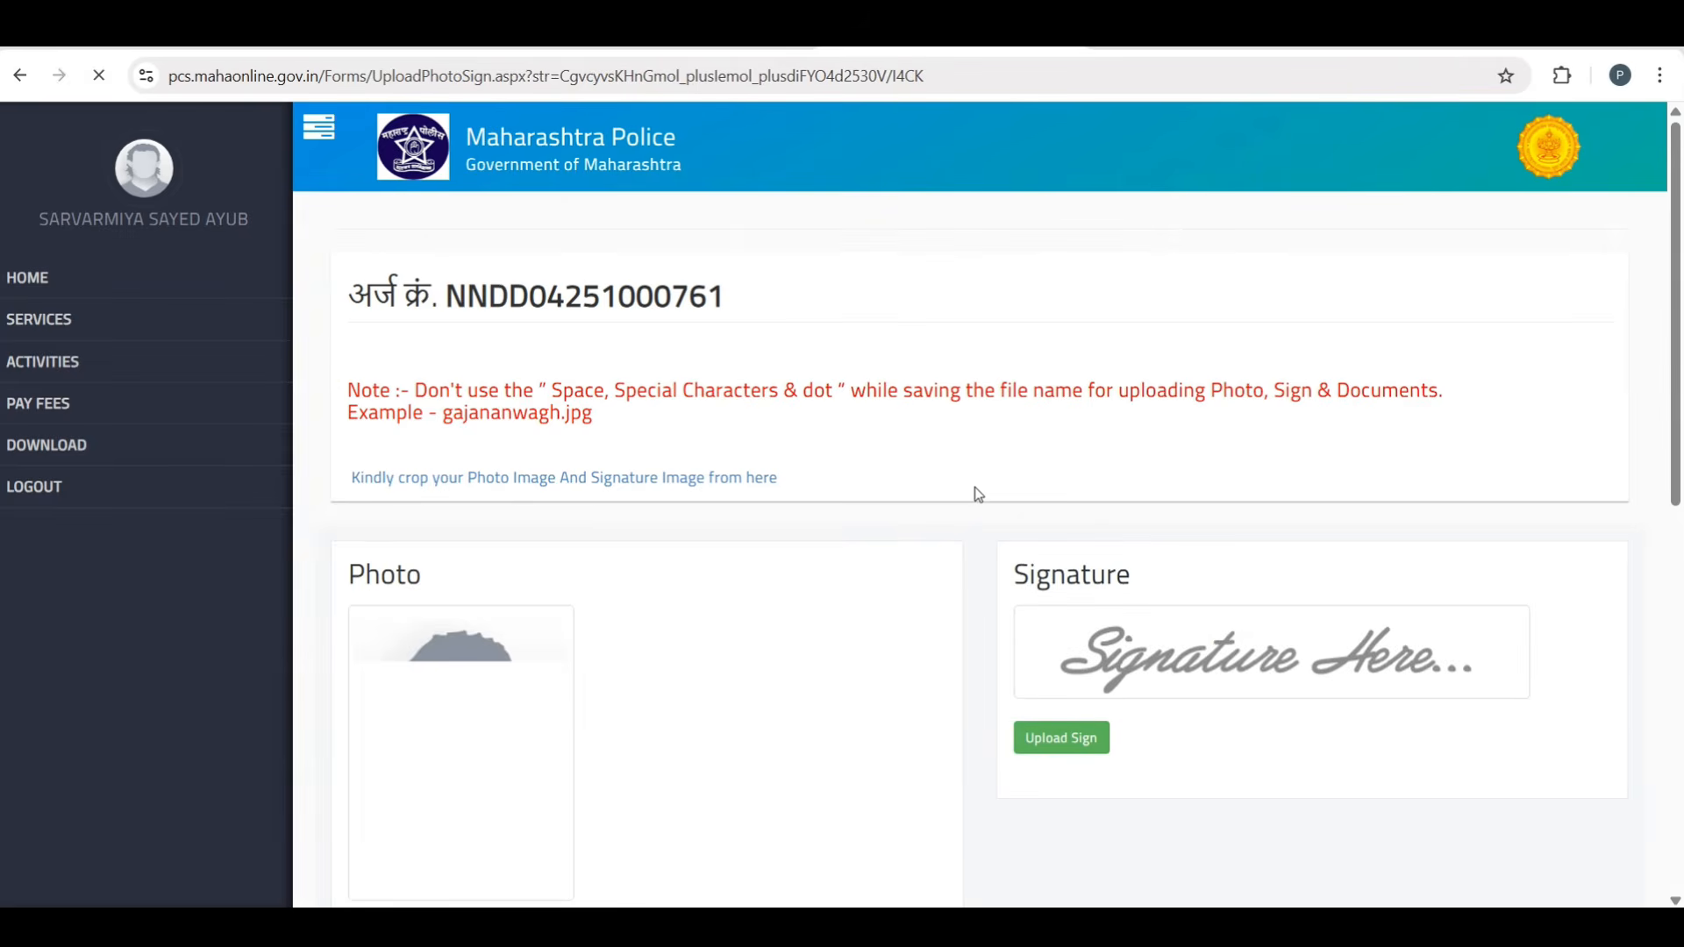
Check the required signature pixel size and choose the image file "sign" for the signature upload
scroll(965, 553, "down", 1)
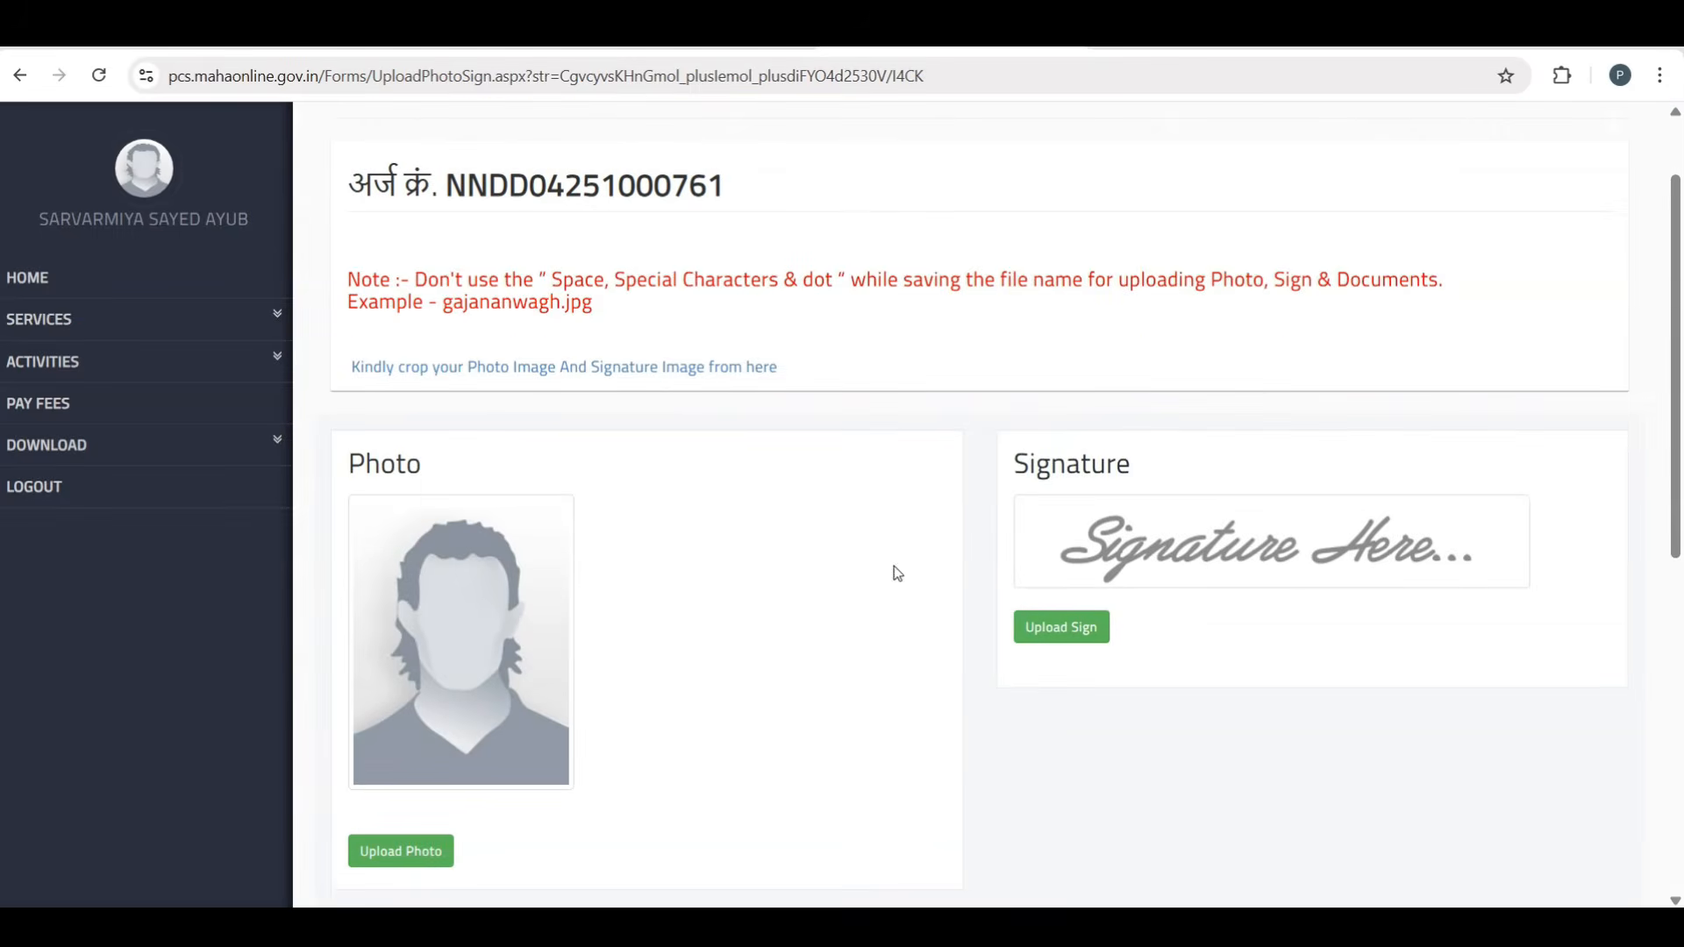
scroll(652, 366, "up", 1)
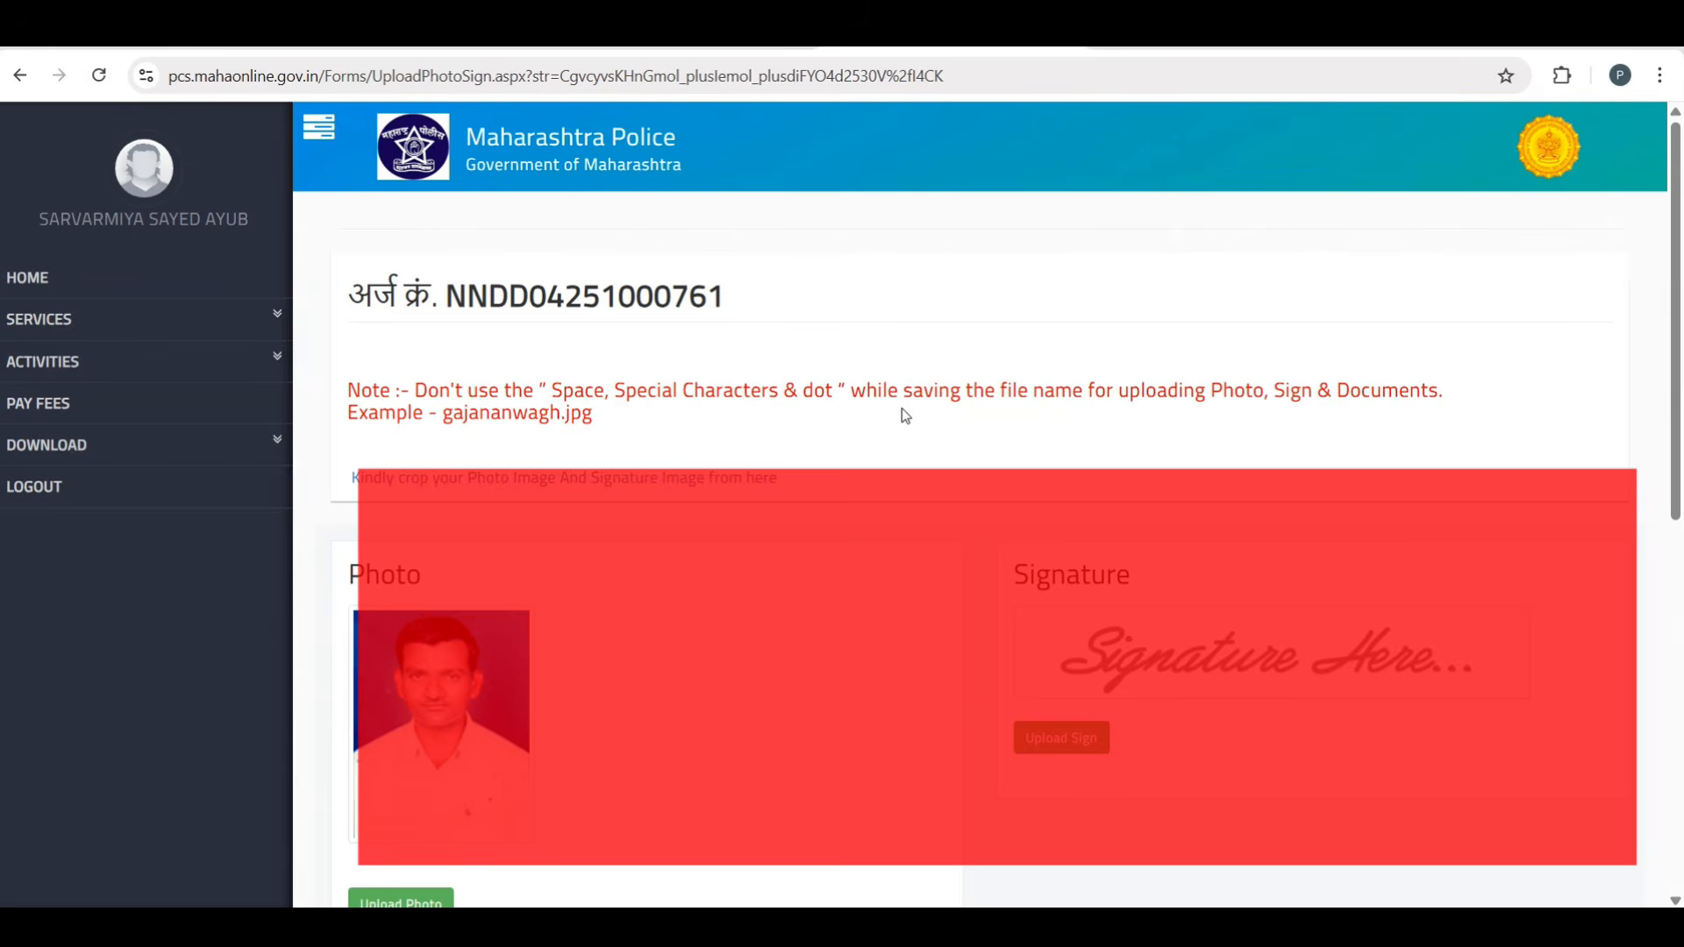
left_click(1049, 748)
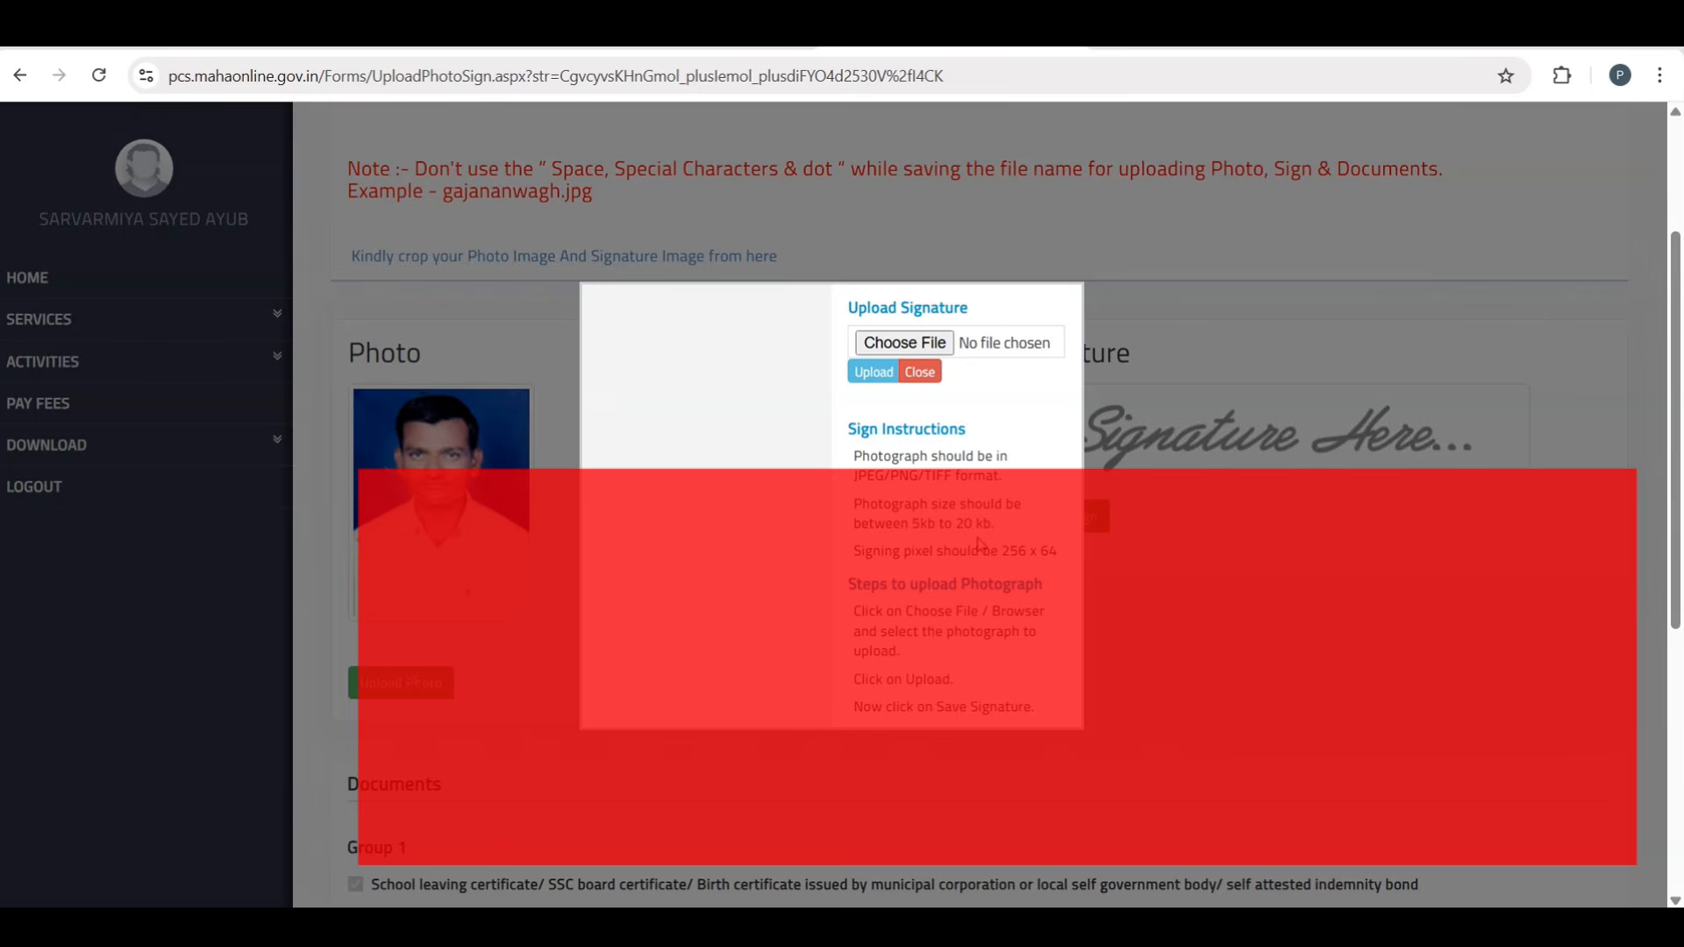
left_click_drag(913, 525, 1074, 558)
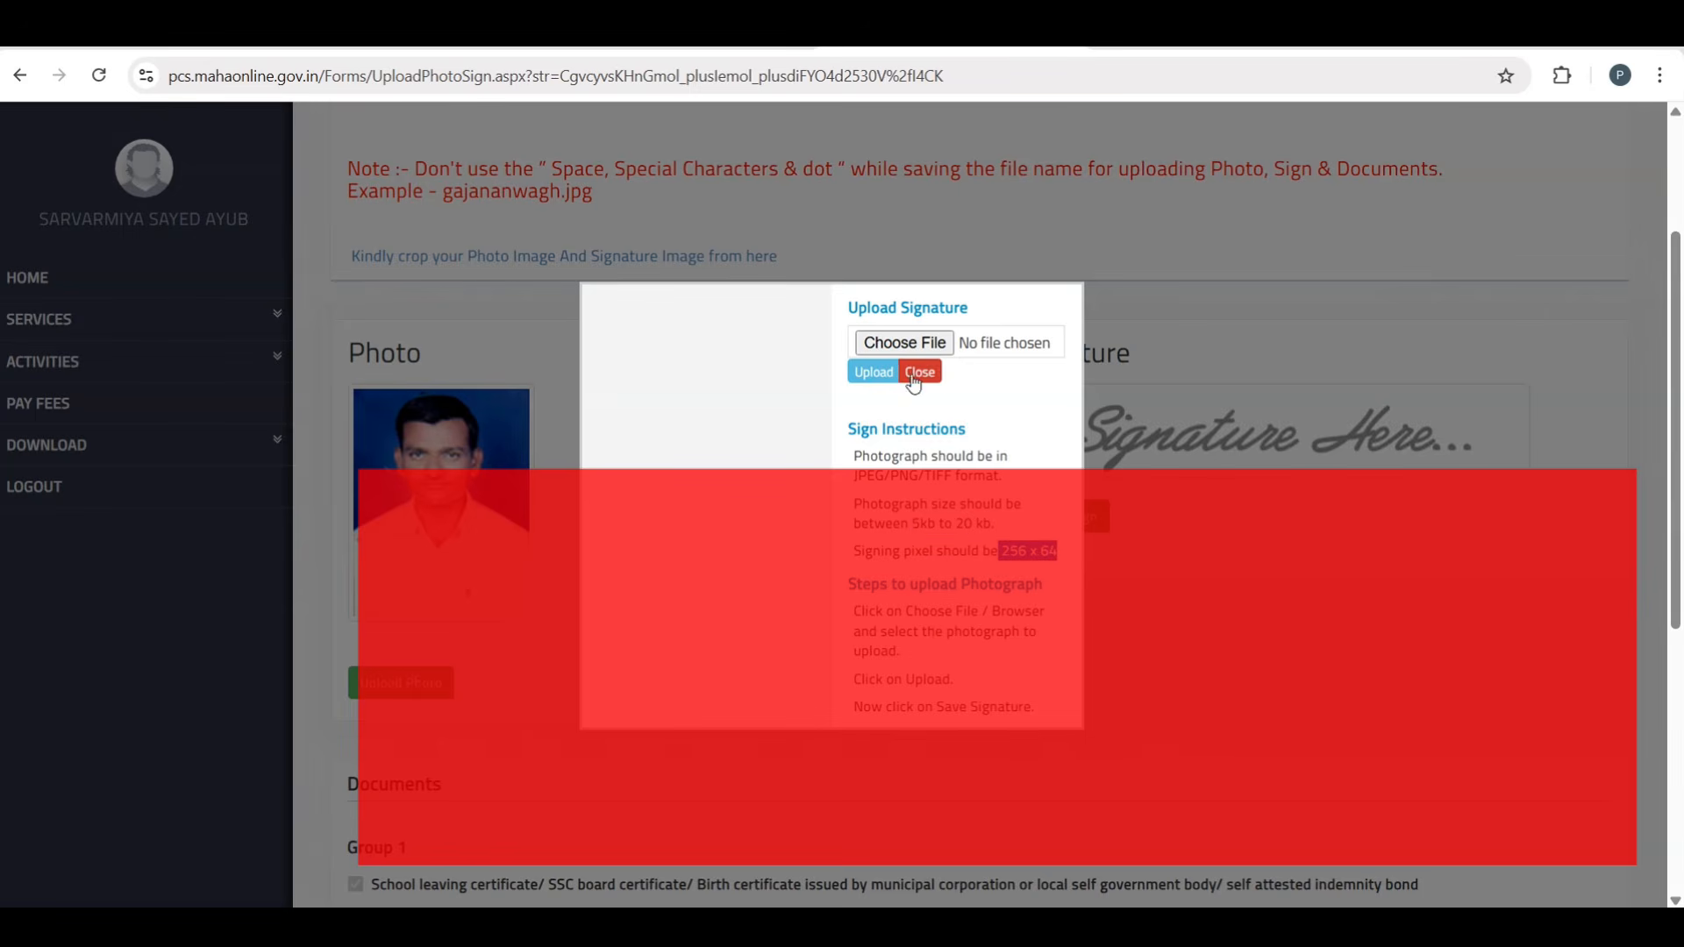
left_click(899, 344)
left_click(761, 231)
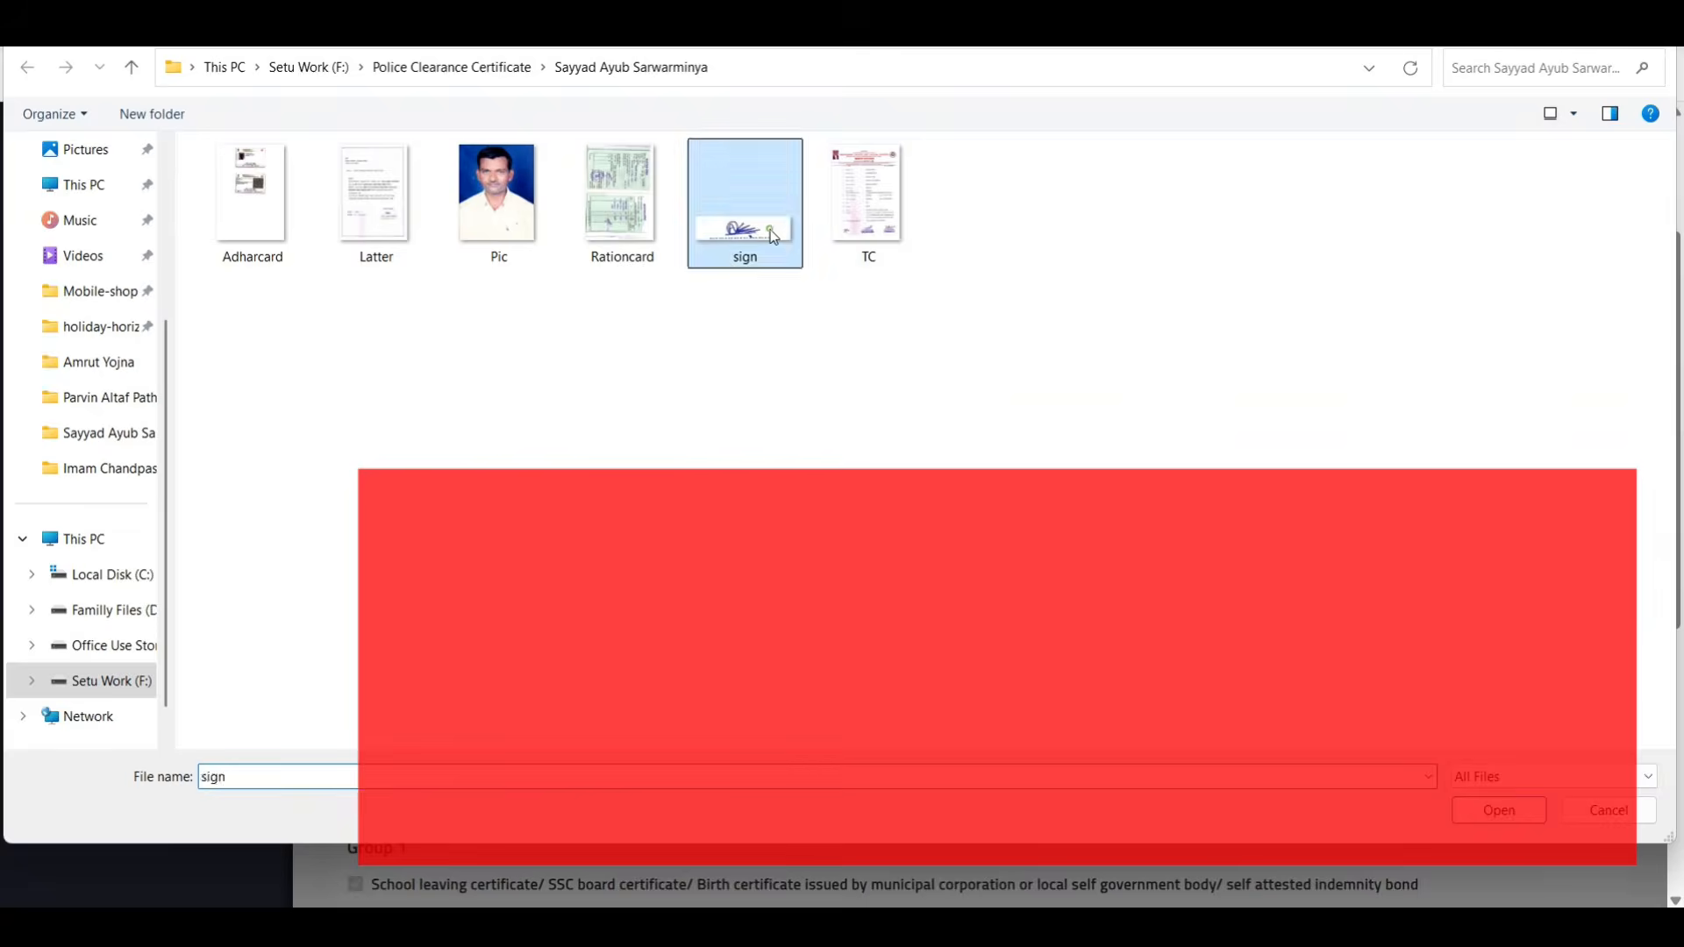
double_click(761, 231)
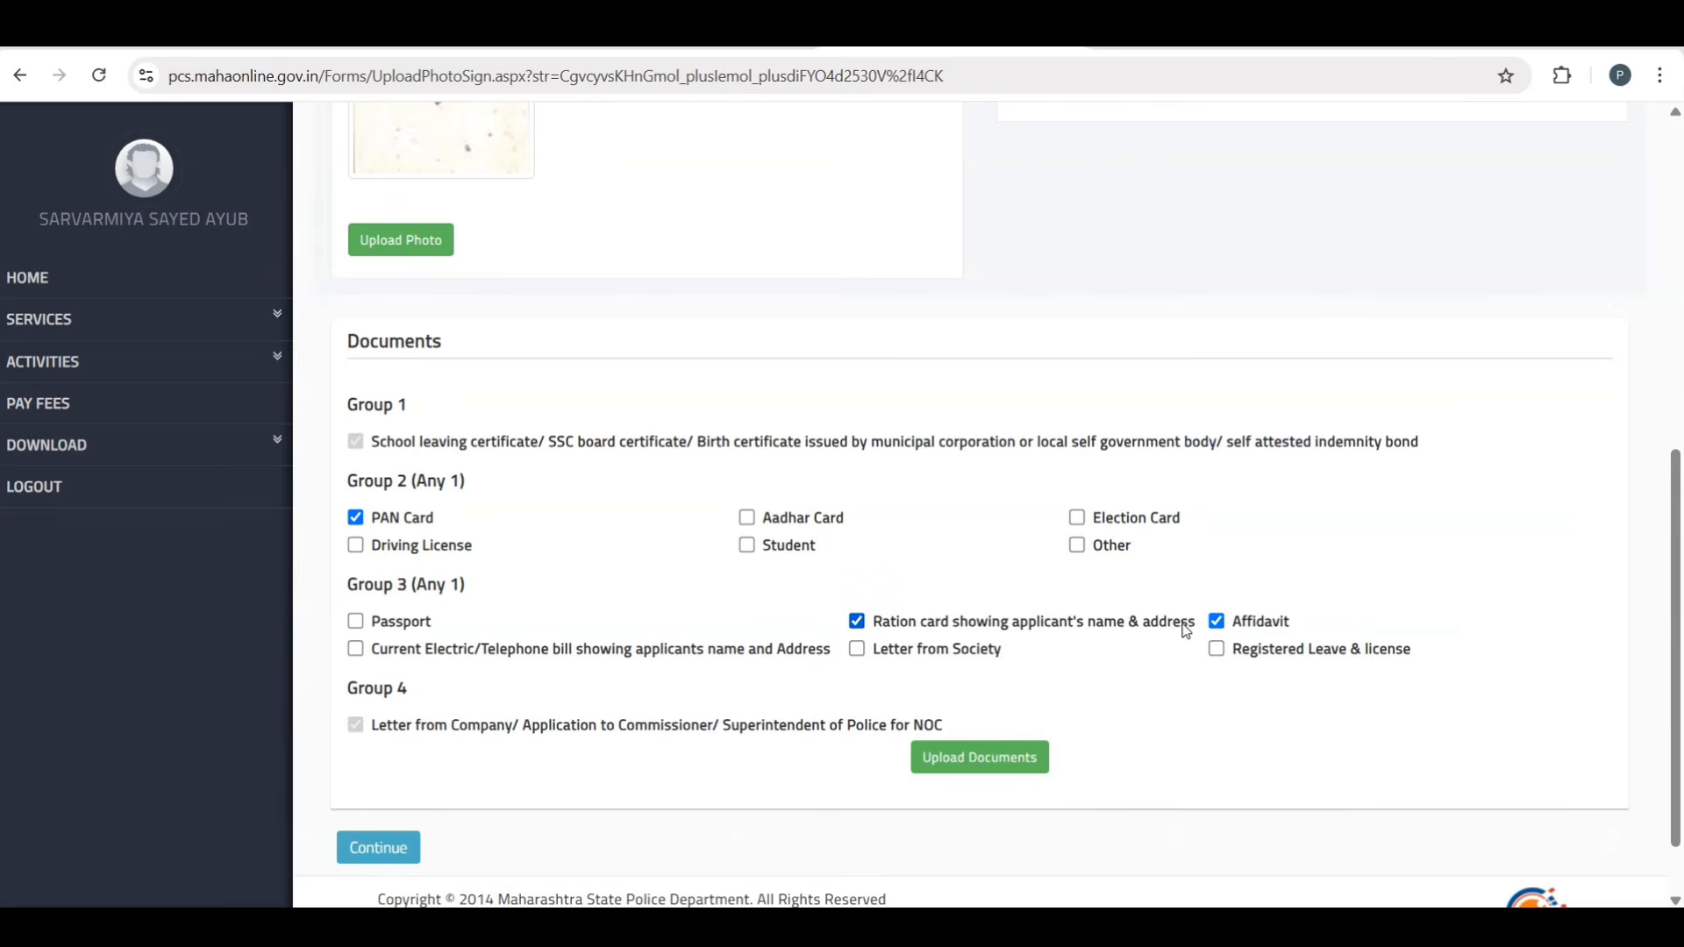
Deselect Affidavit in document Group 3 and attach TC.jpg as the school leaving certificate in the document upload form
left_click(1216, 622)
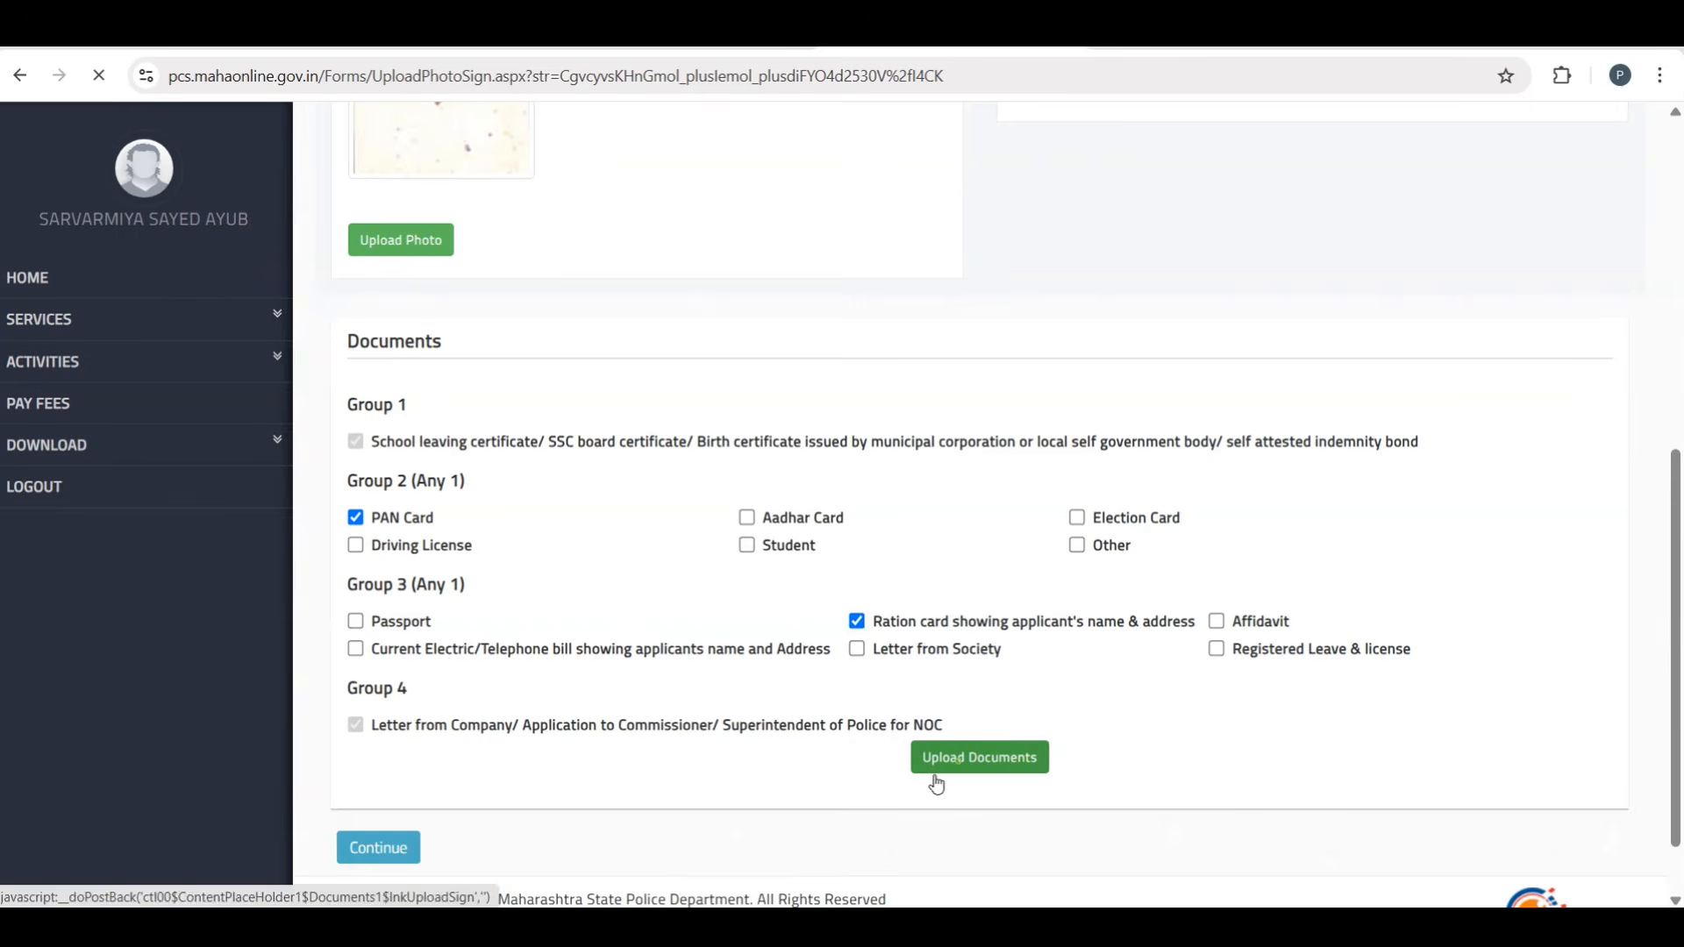
left_click(956, 761)
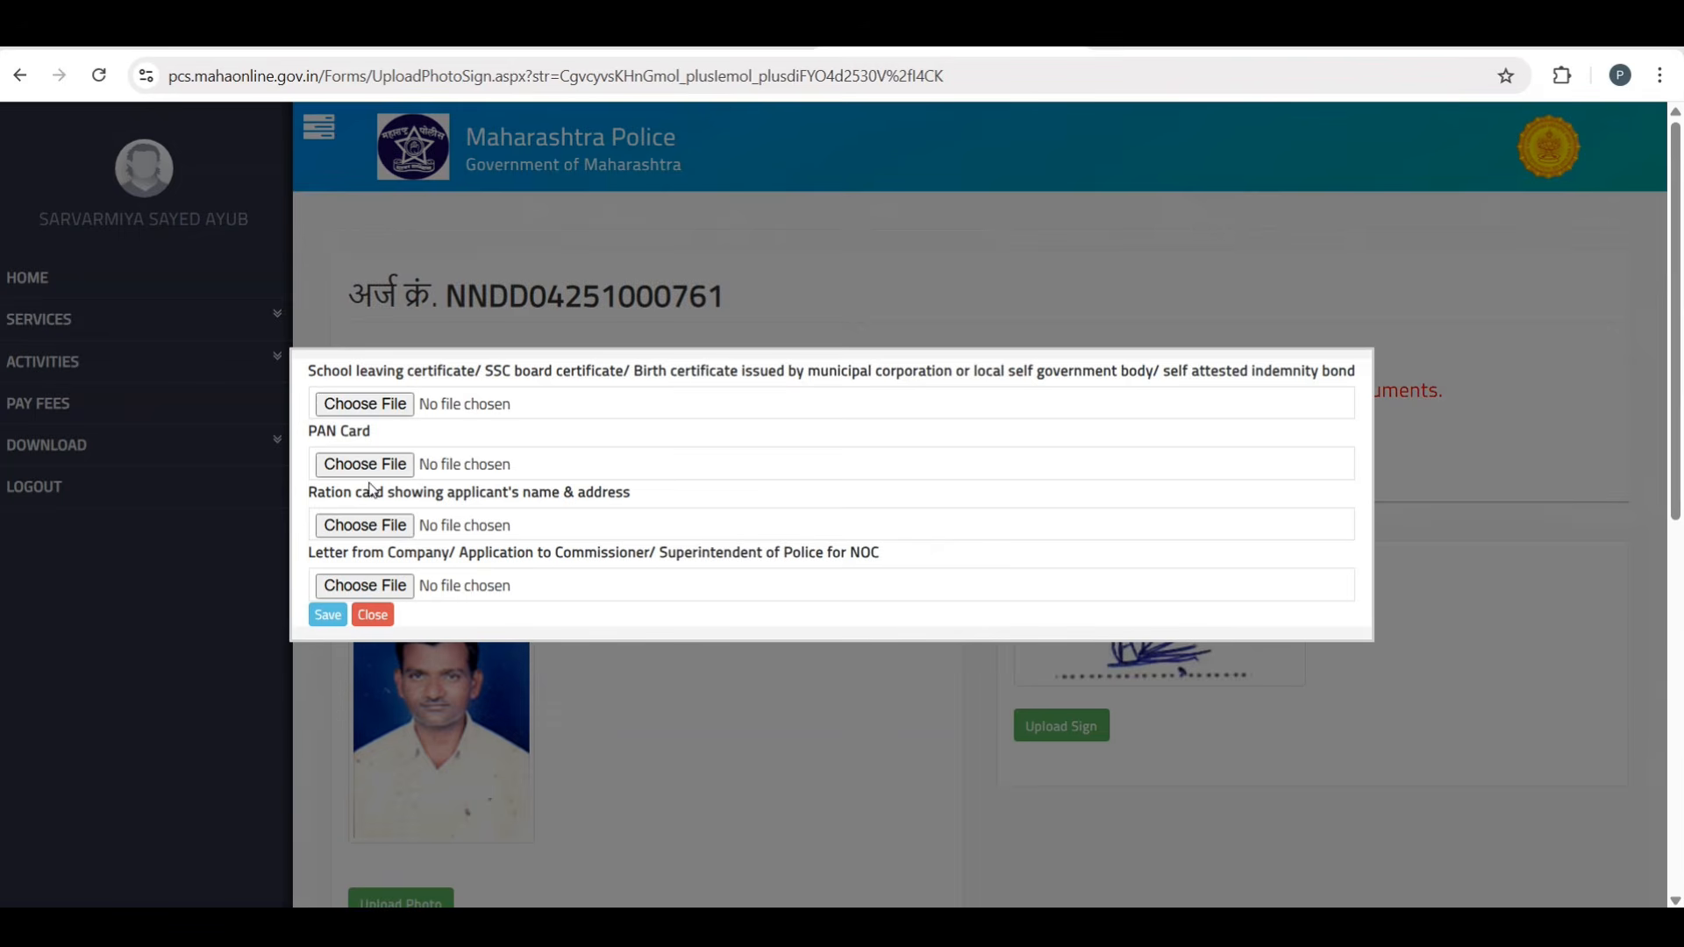
left_click(373, 412)
double_click(1013, 227)
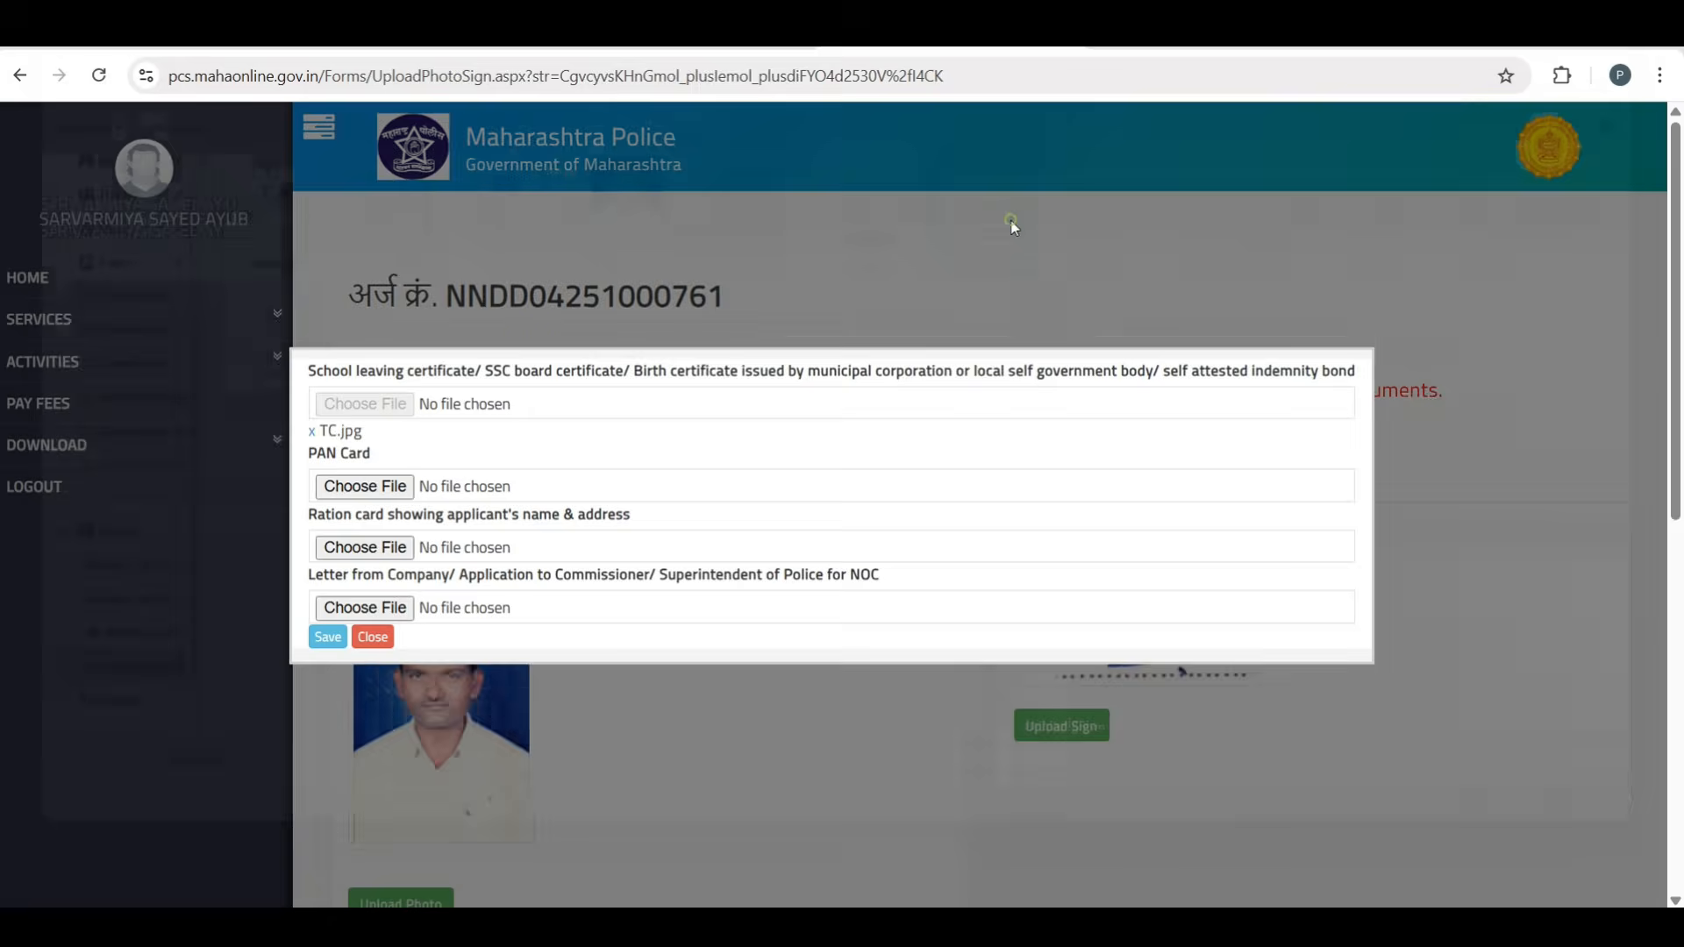
Attach pan.jpg as the PAN Card and Rationcard.jpg as the ration card showing the applicant's name and address
left_click(377, 486)
double_click(497, 230)
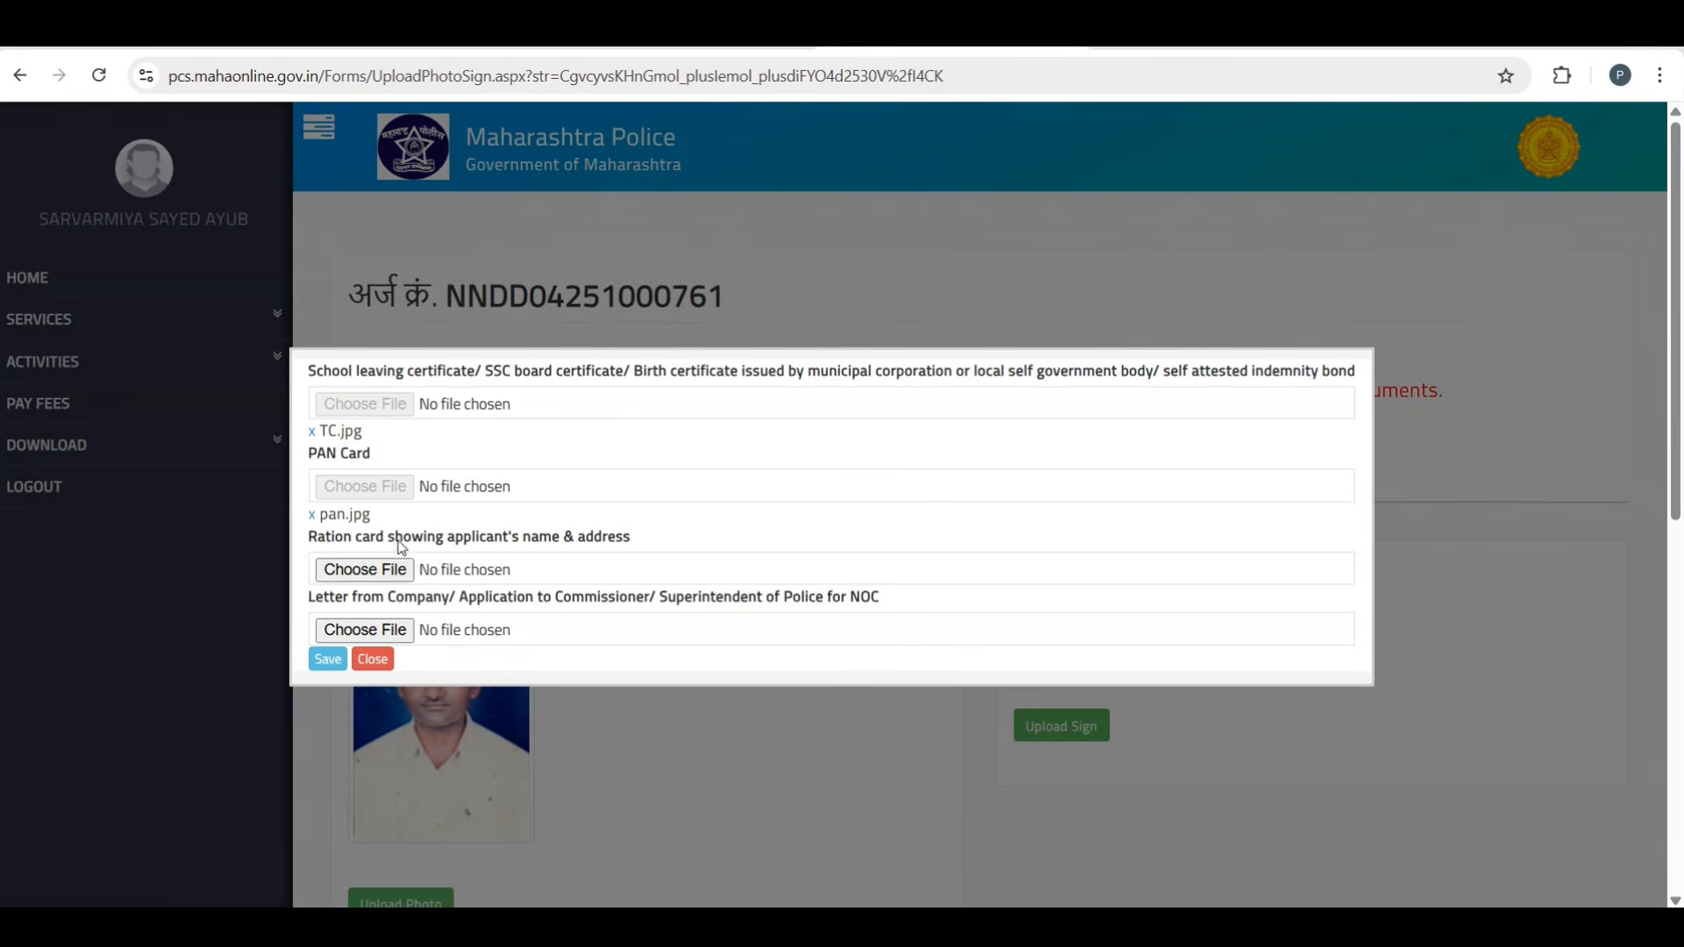
left_click(370, 570)
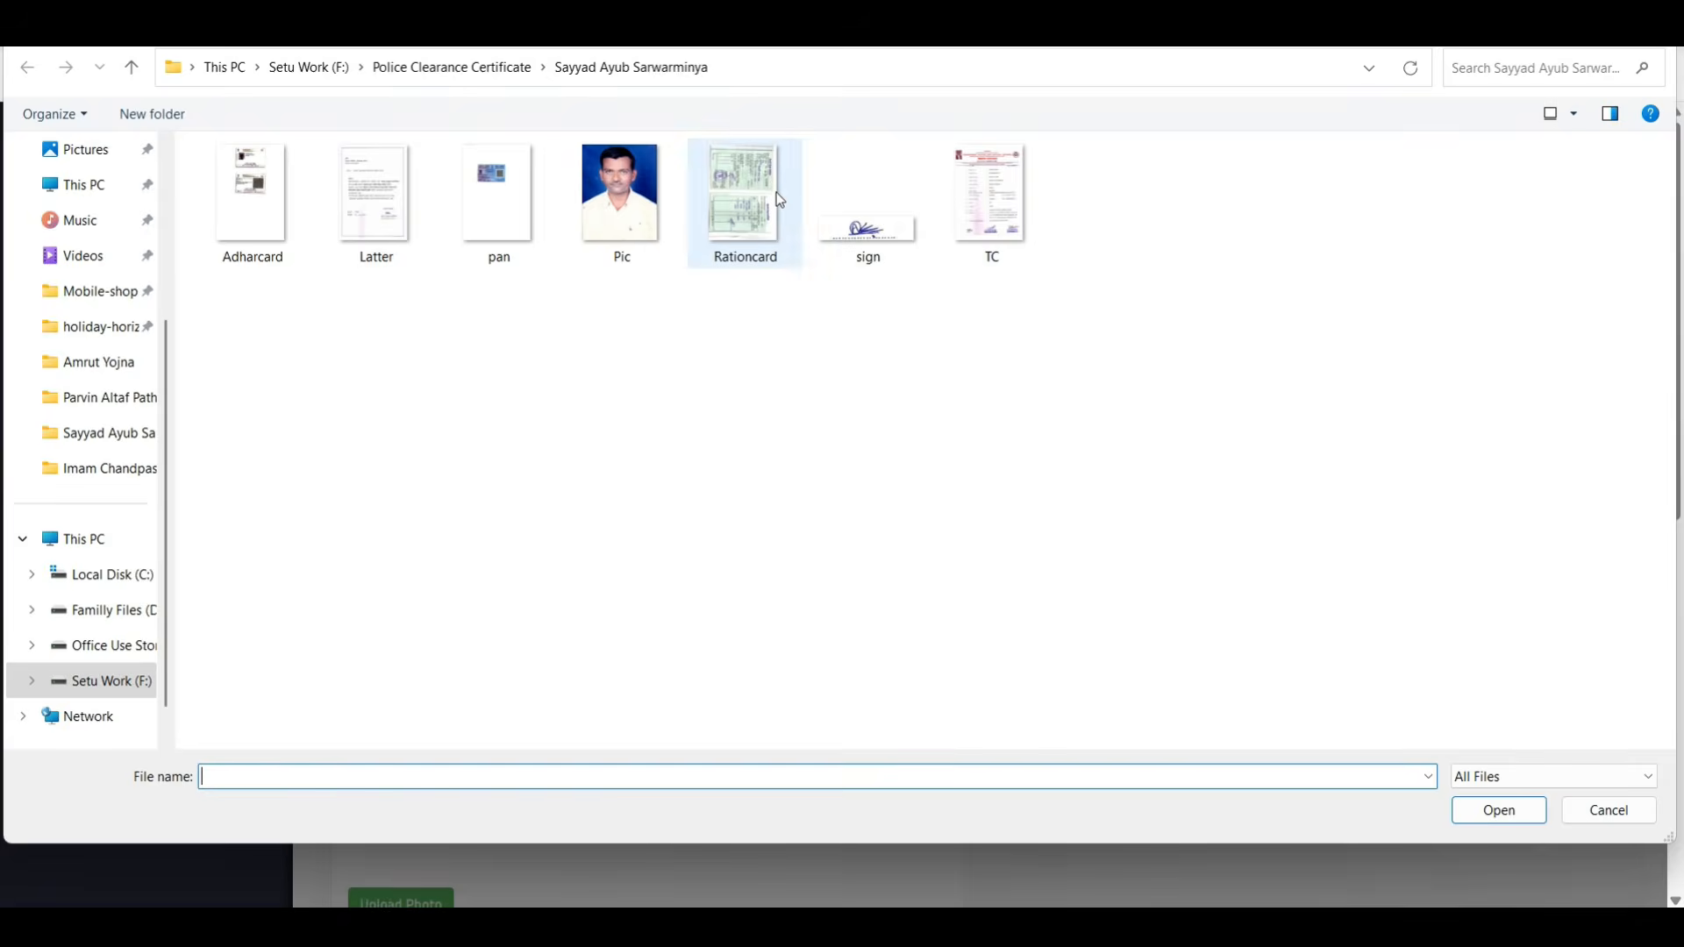
double_click(777, 192)
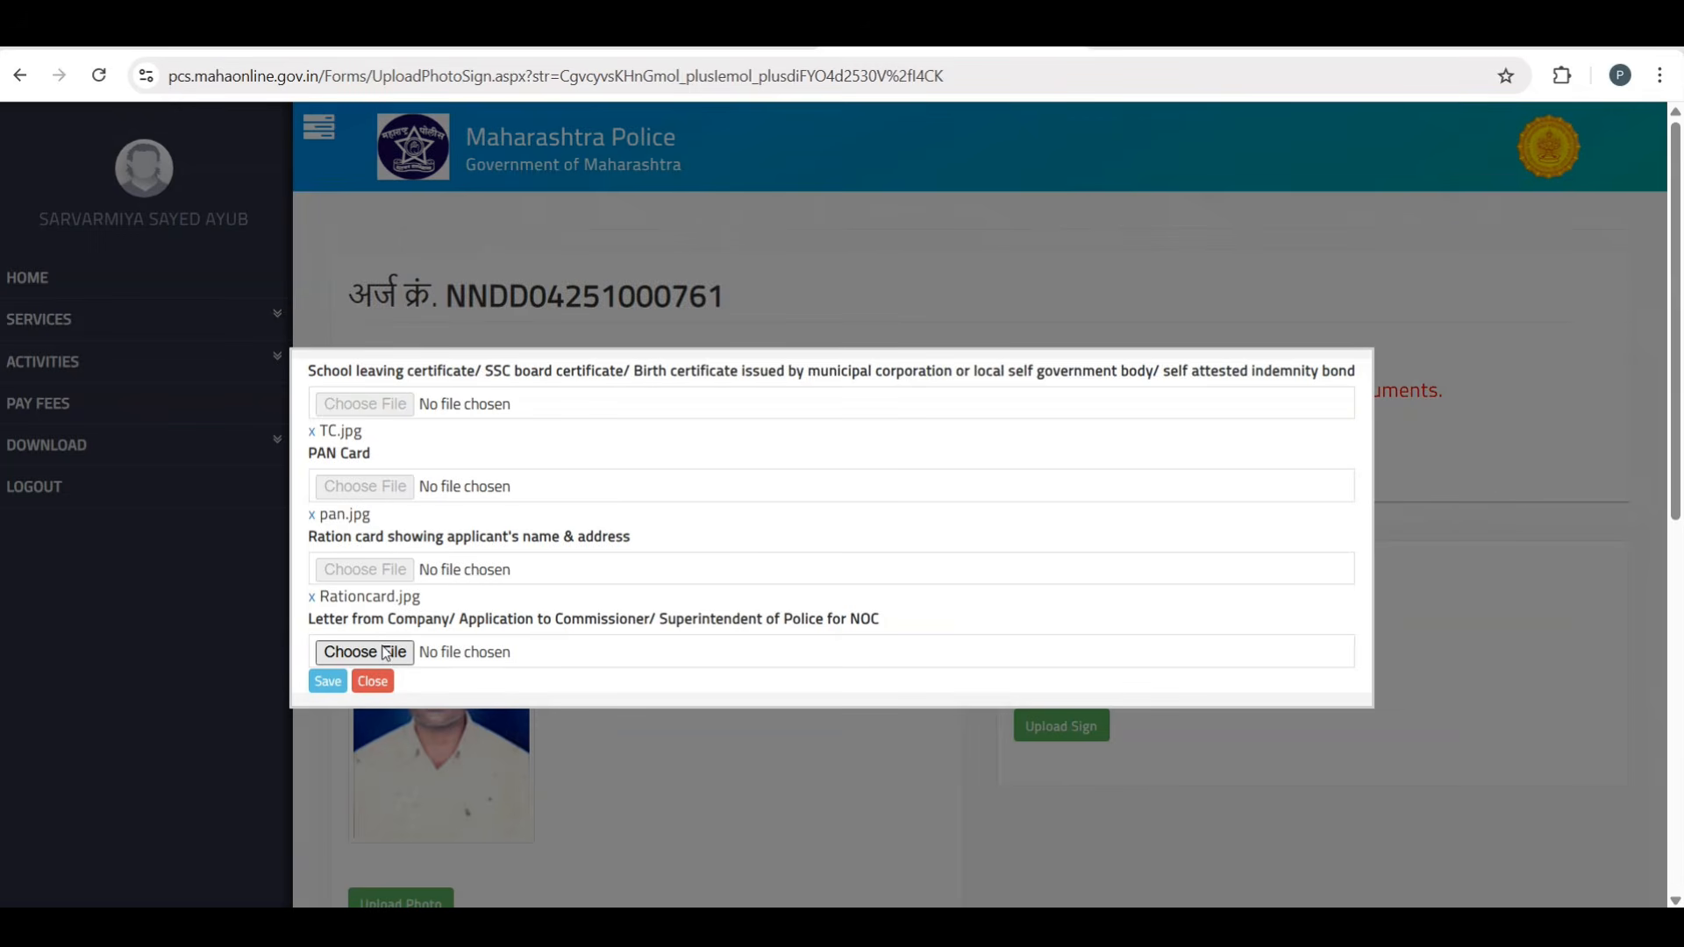
Attach Latter.jpg as the letter from the company for NOC and save the uploaded documents
left_click(385, 654)
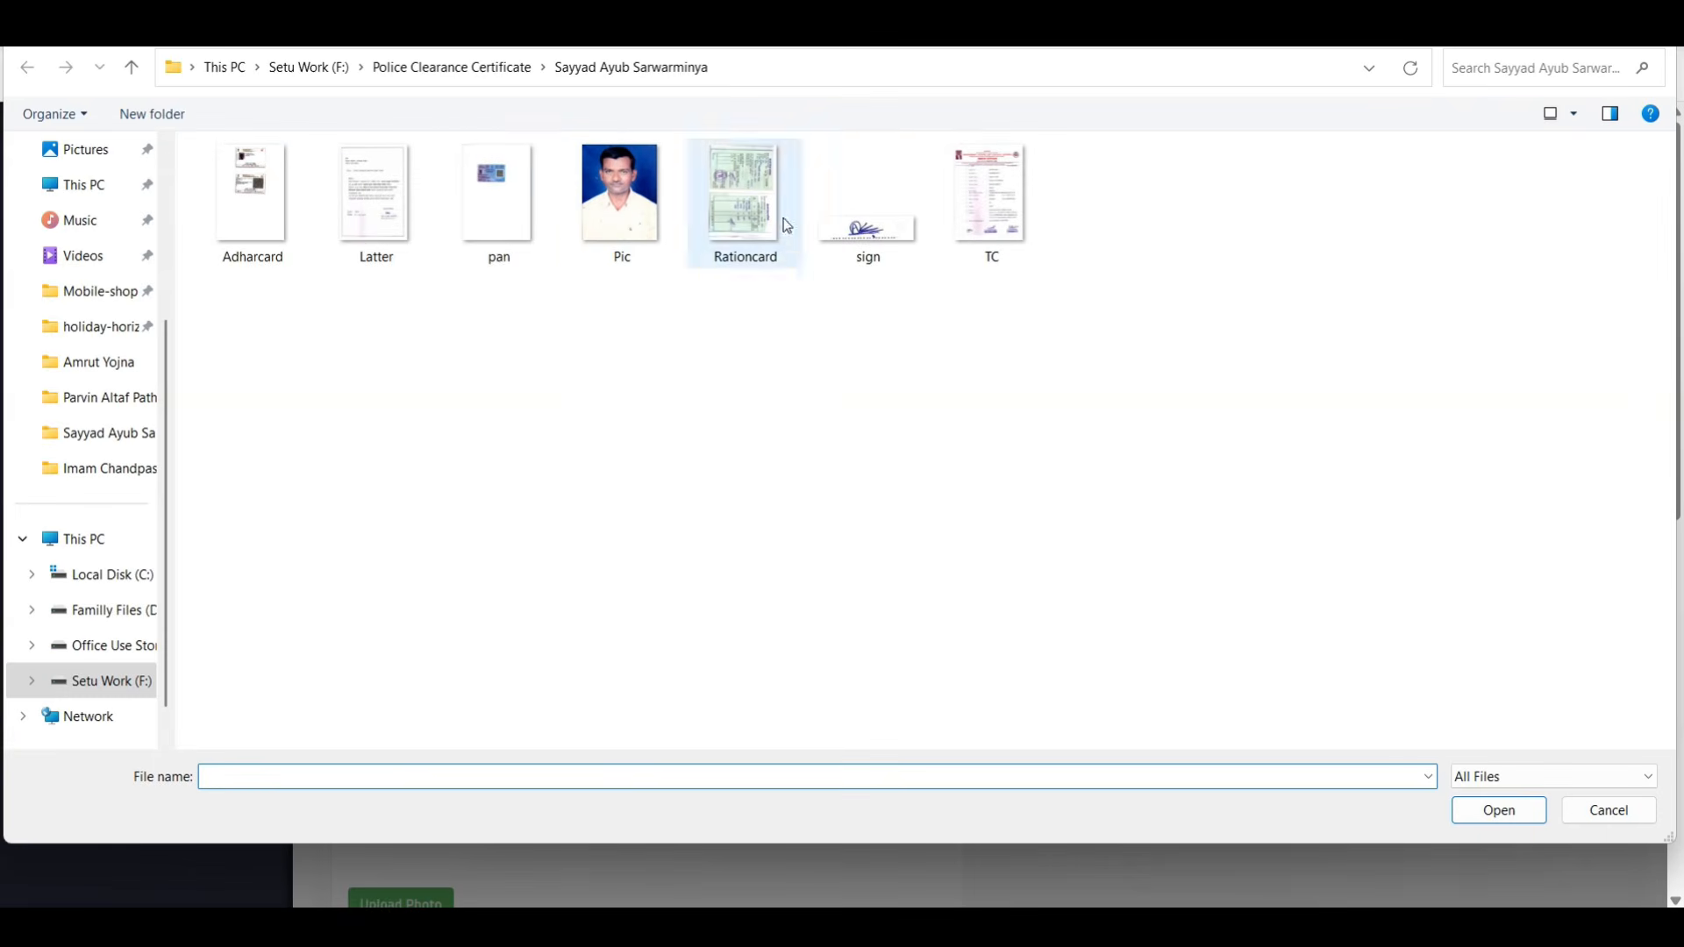
left_click(391, 204)
double_click(387, 195)
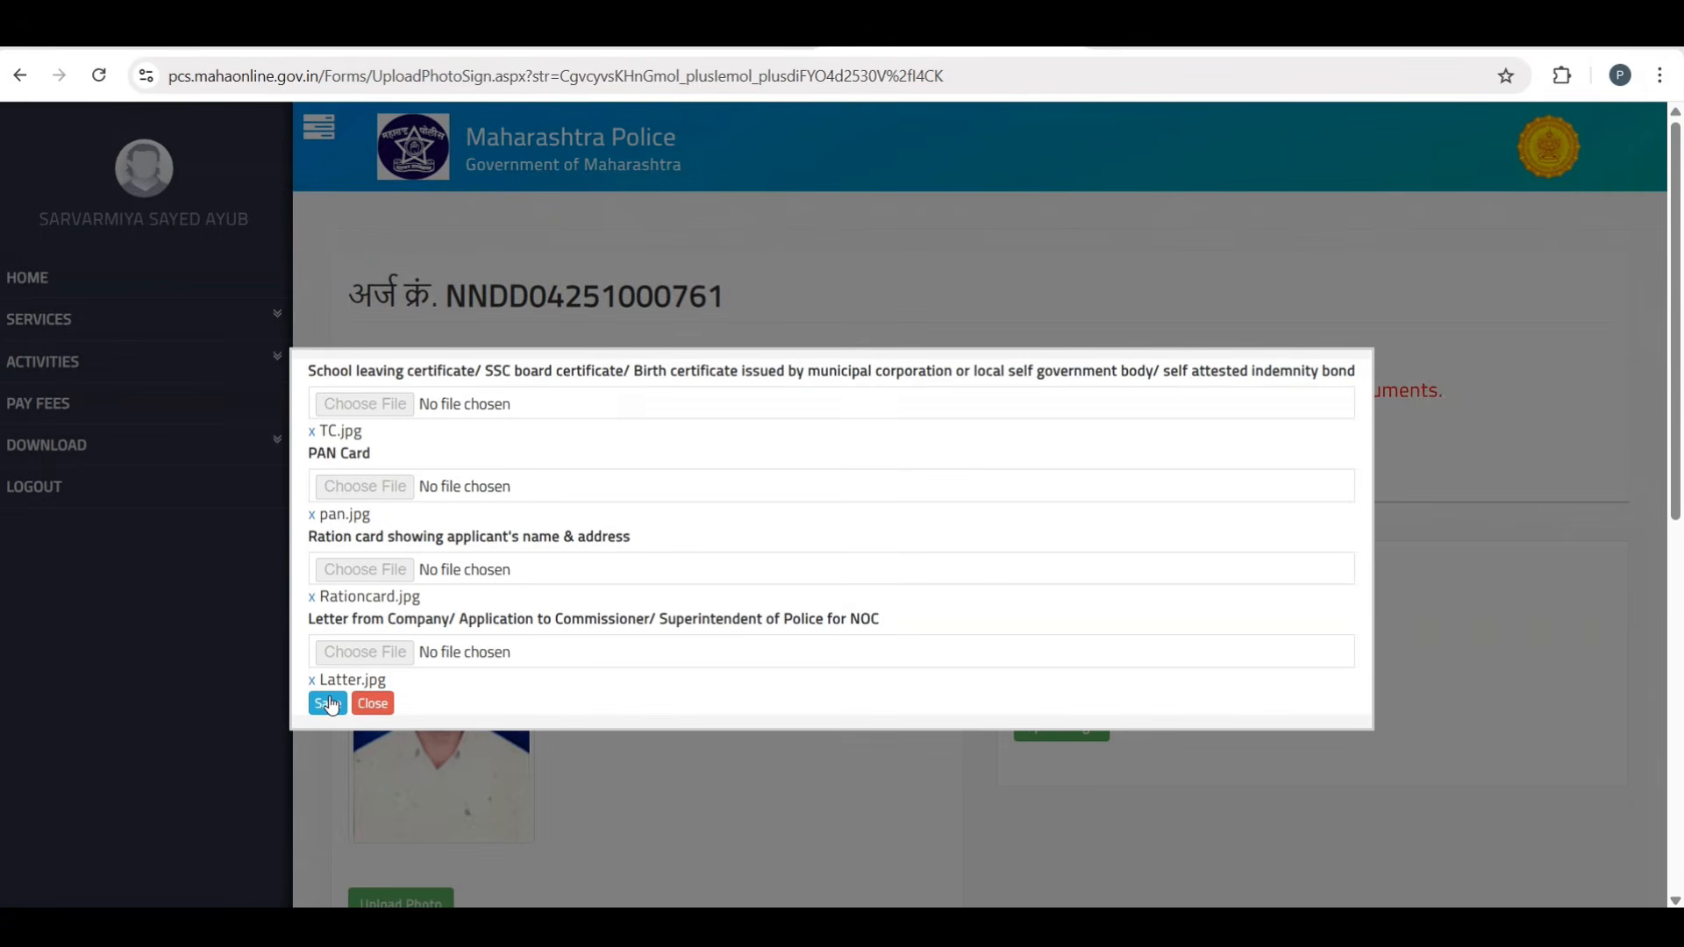
left_click(329, 700)
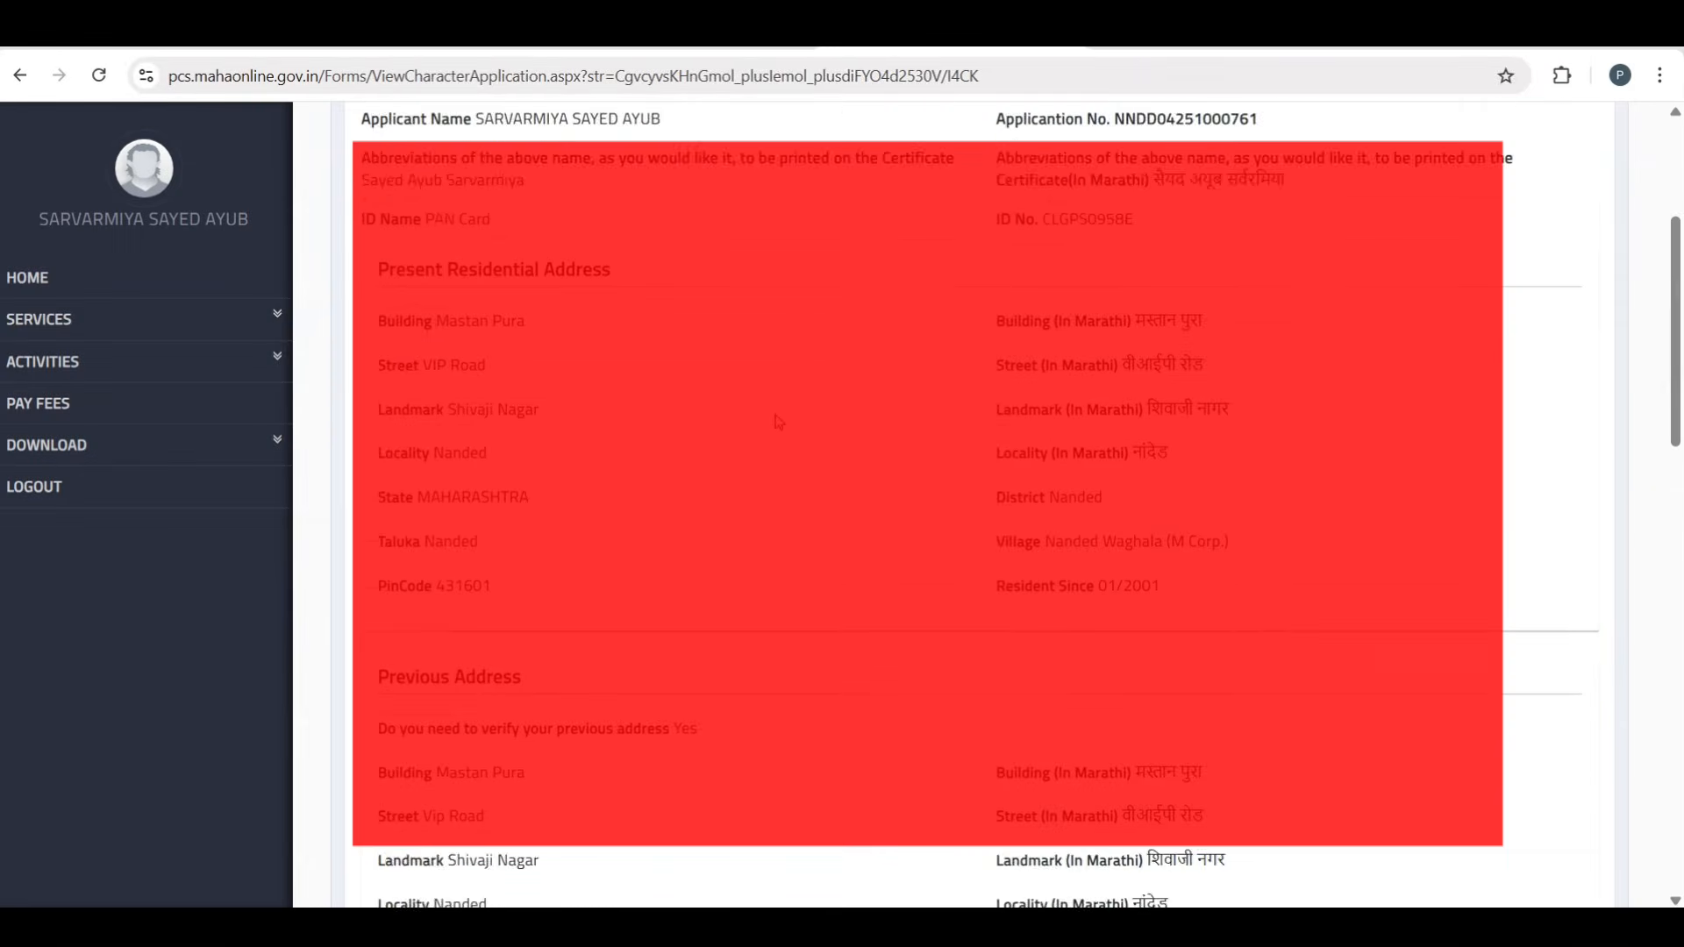
Review the saved application's address, general and police station information and proceed to payment
scroll(778, 422, "down", 10)
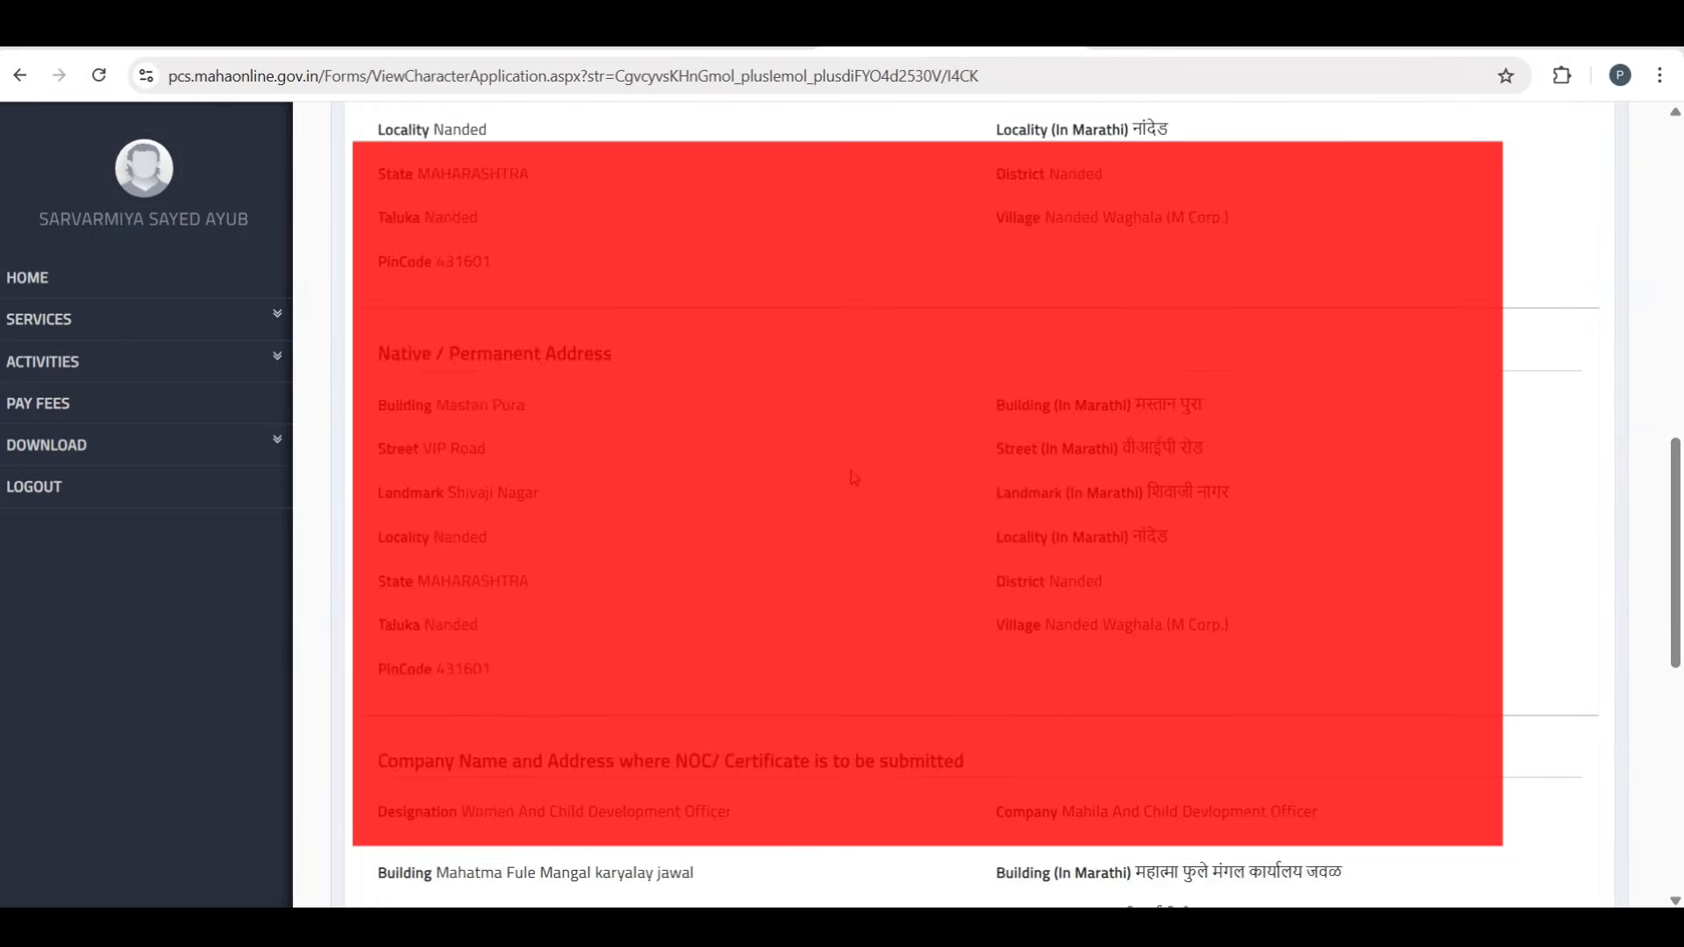
scroll(856, 478, "down", 4)
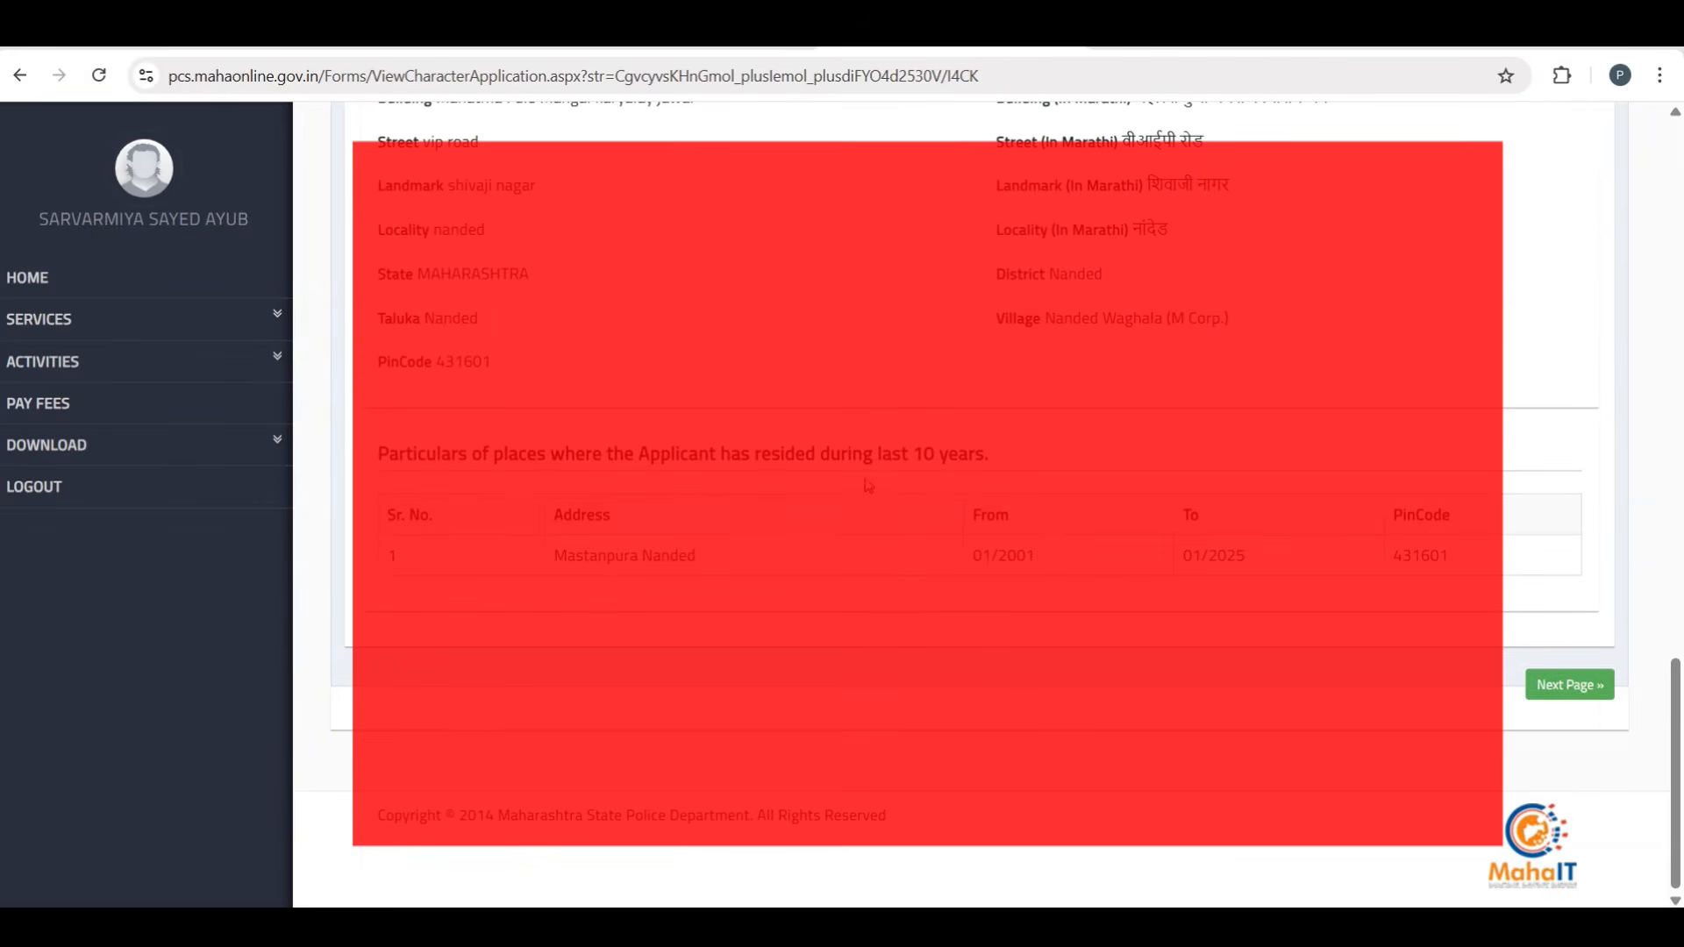
left_click(1572, 686)
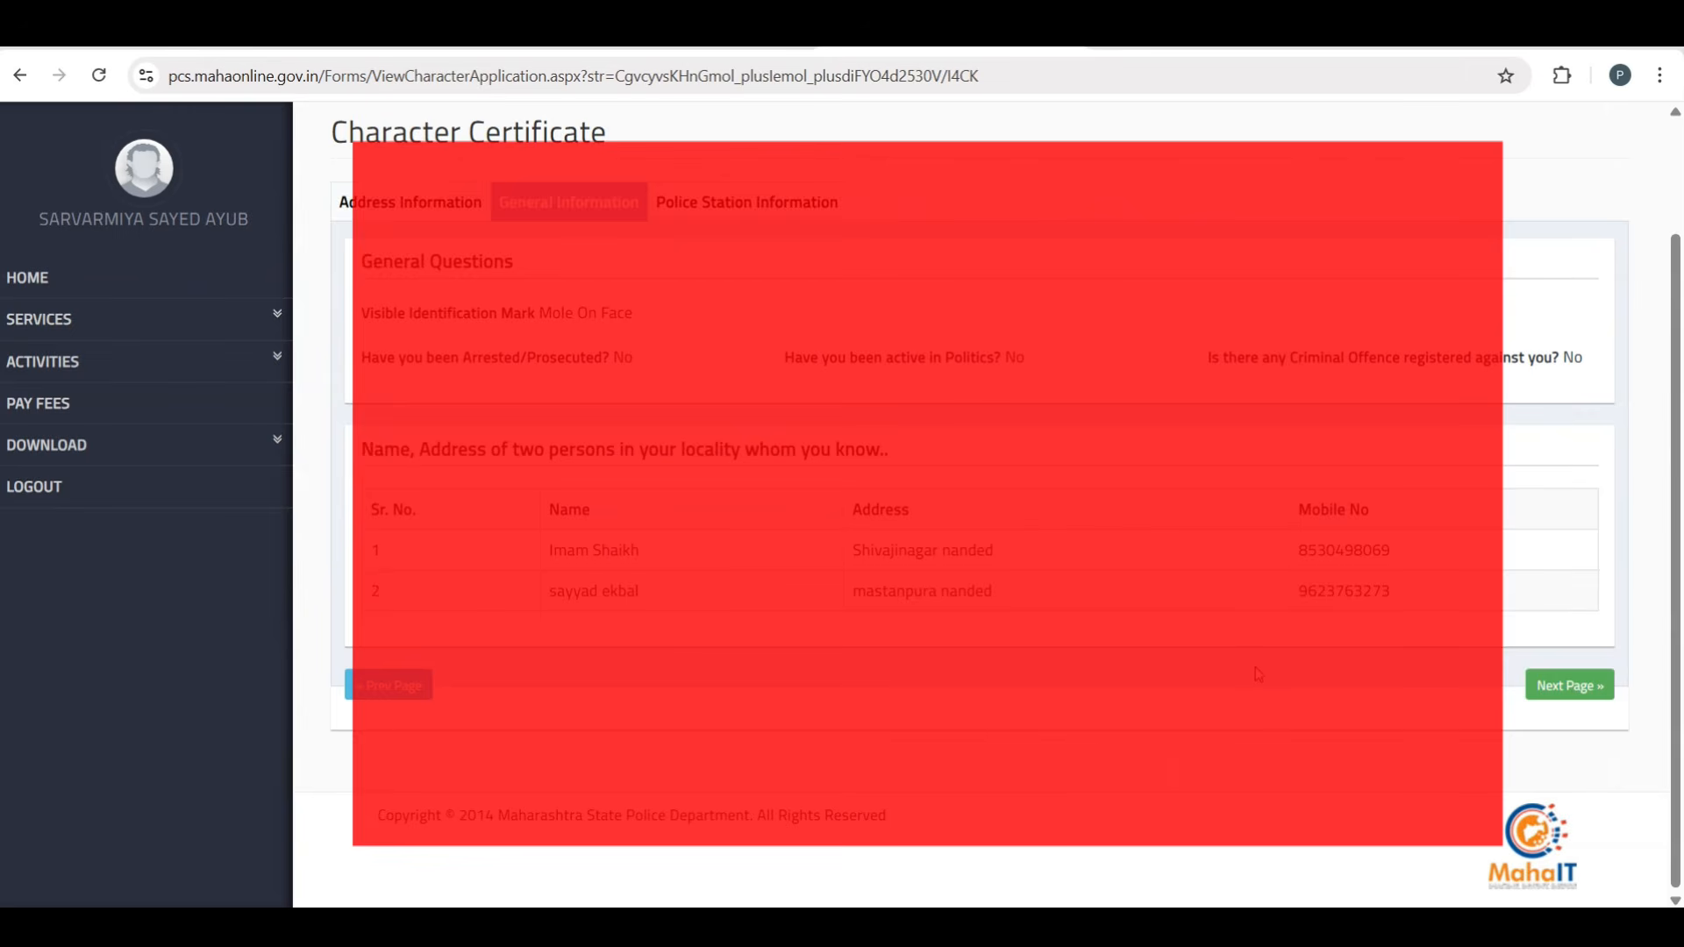
left_click(1570, 685)
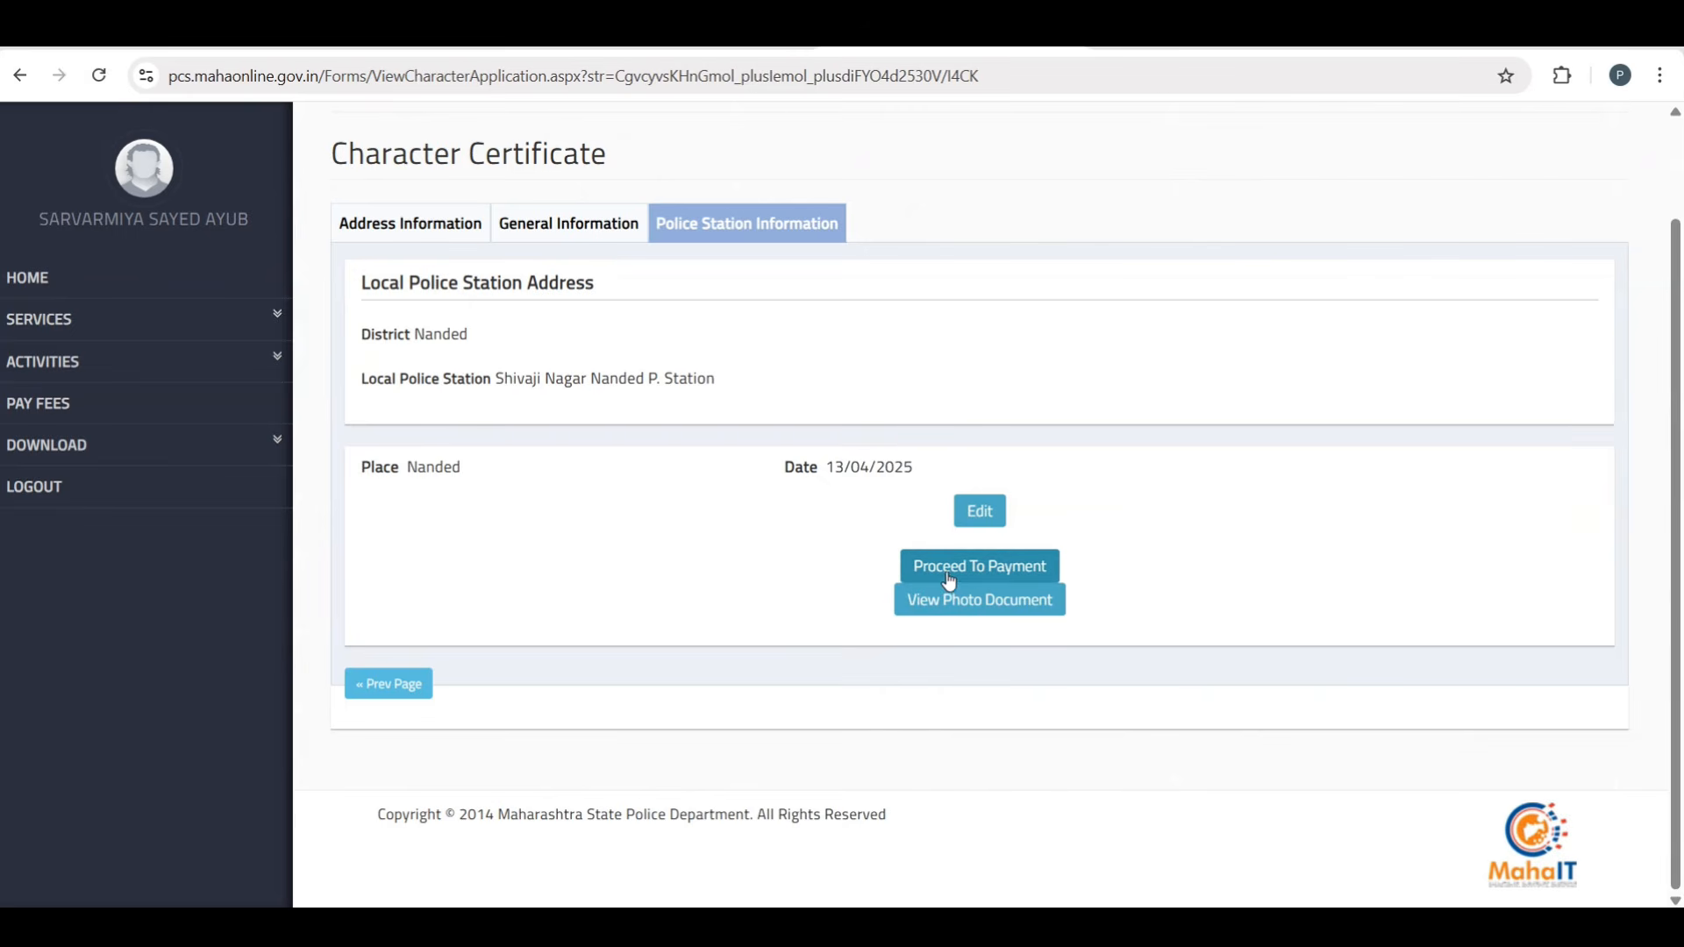
left_click(957, 566)
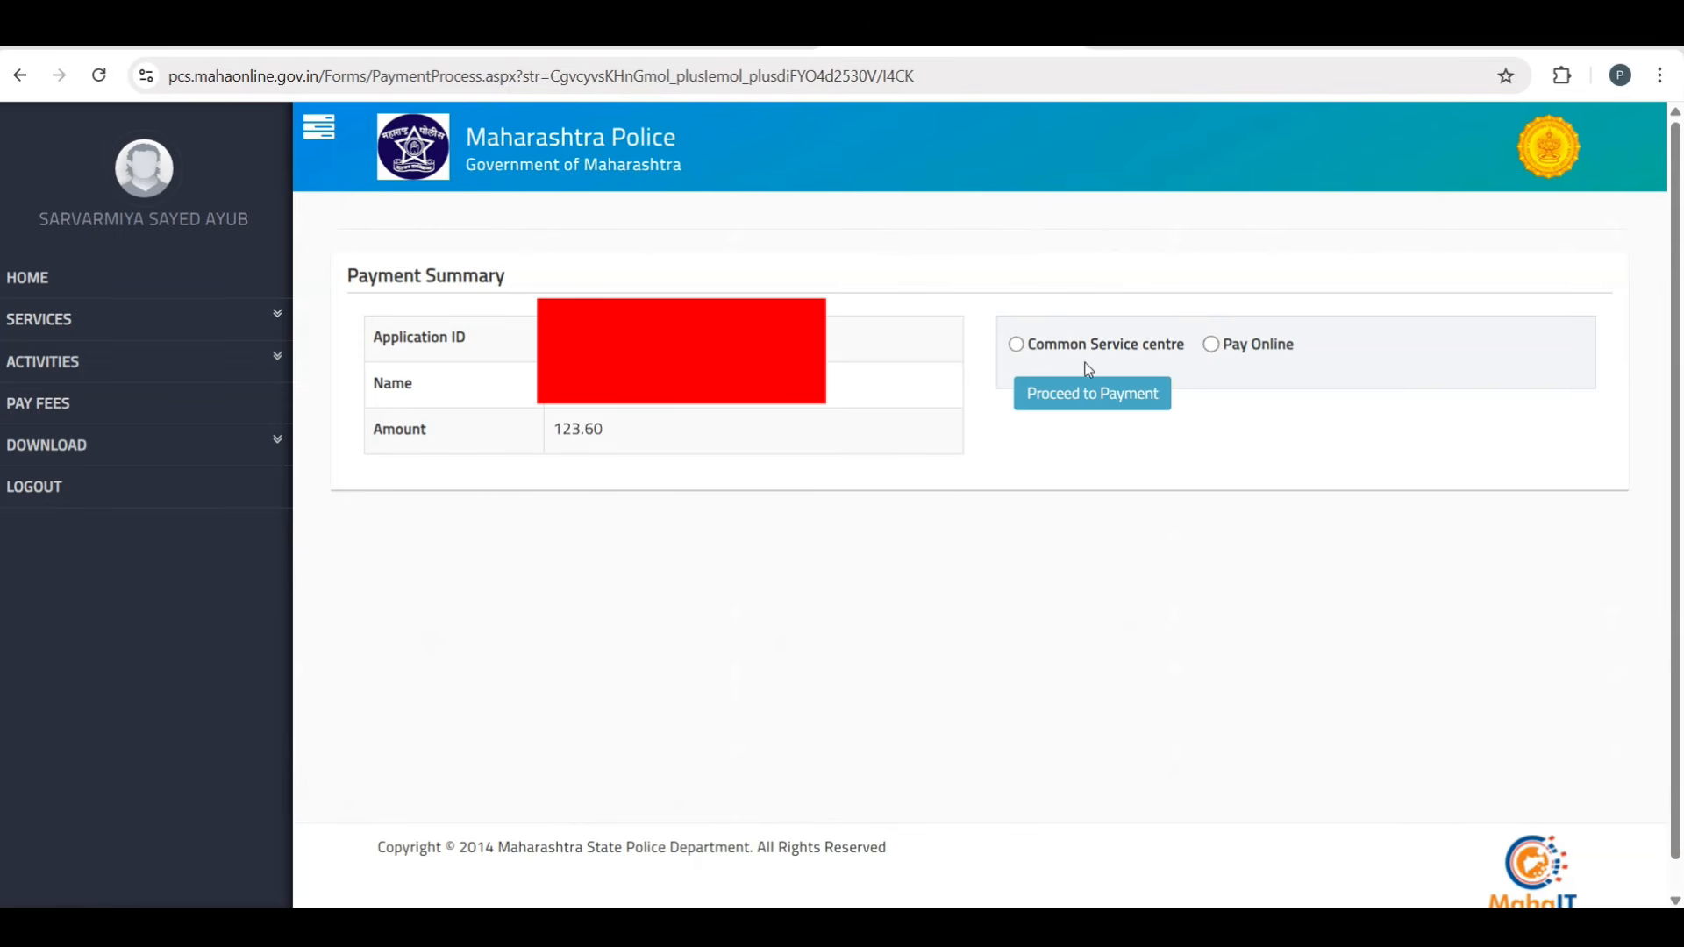
Choose to pay the application fee online by credit/debit card and continue to the payment gateway
left_click(1212, 345)
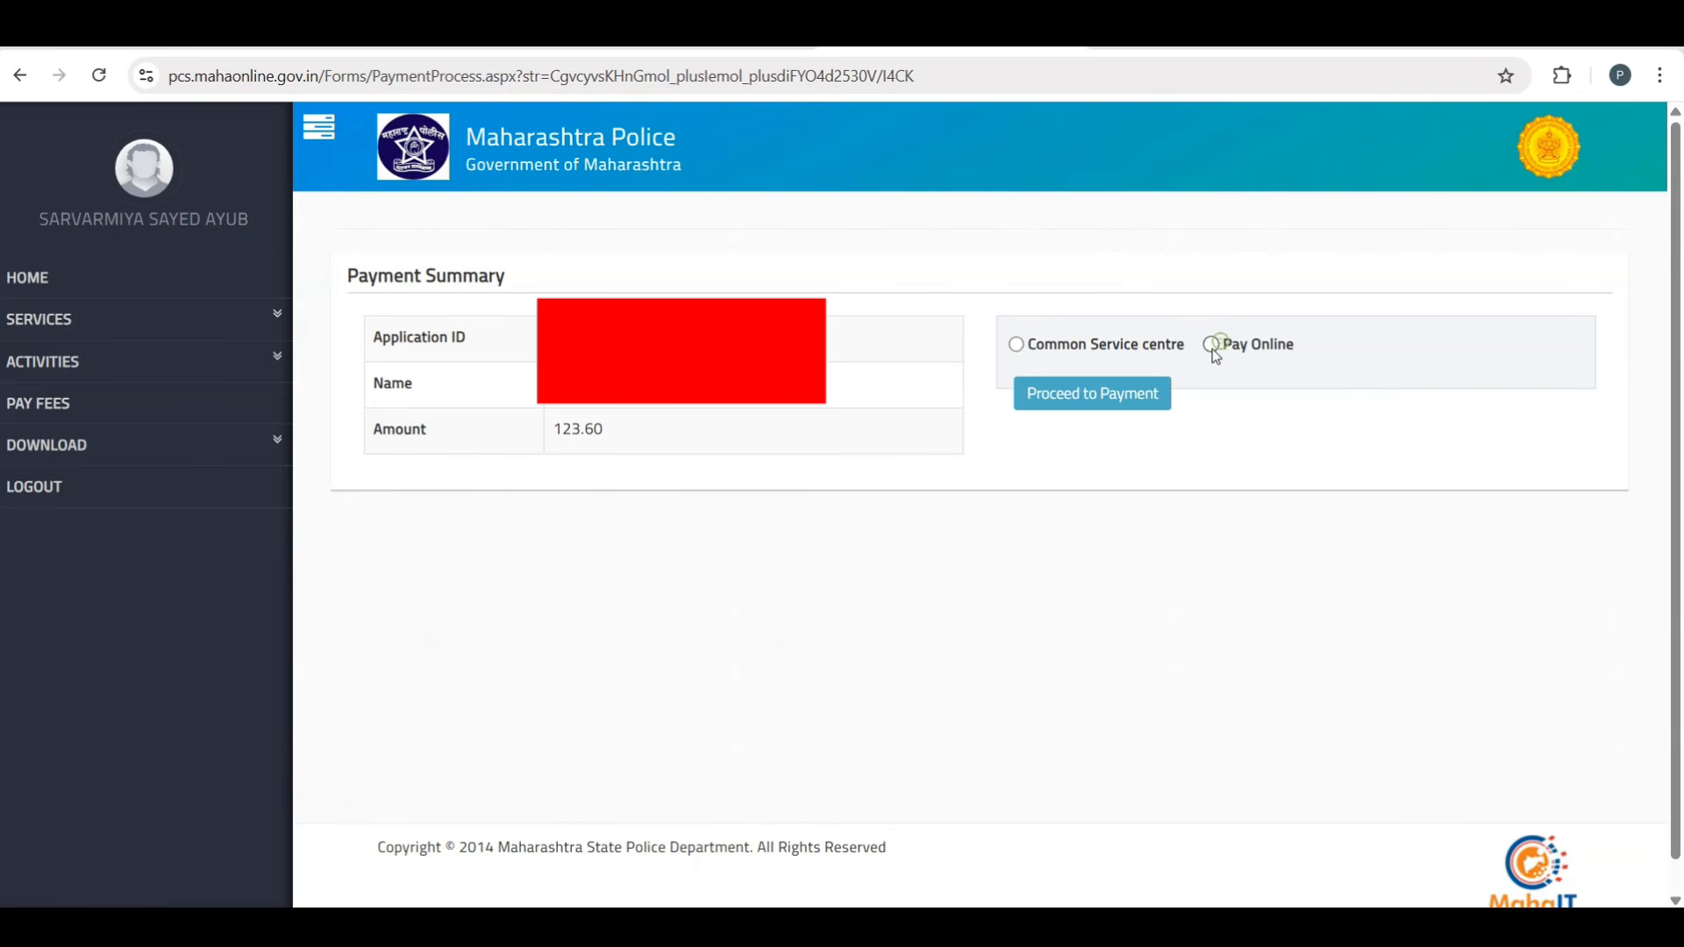
left_click(1094, 396)
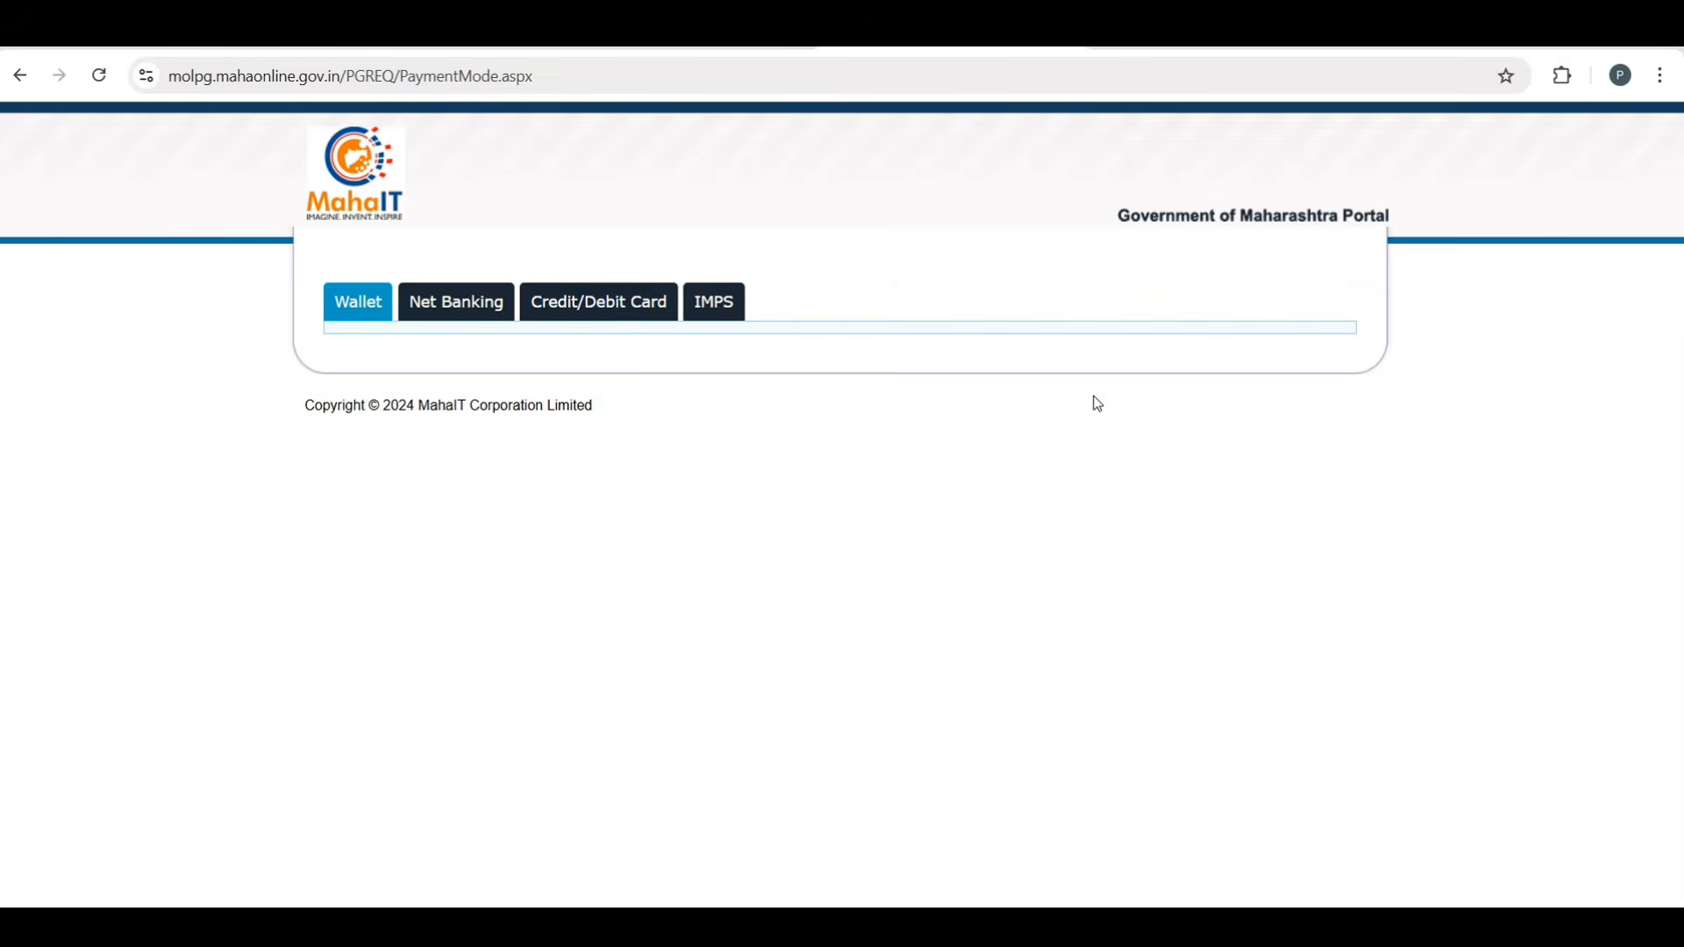
left_click(590, 307)
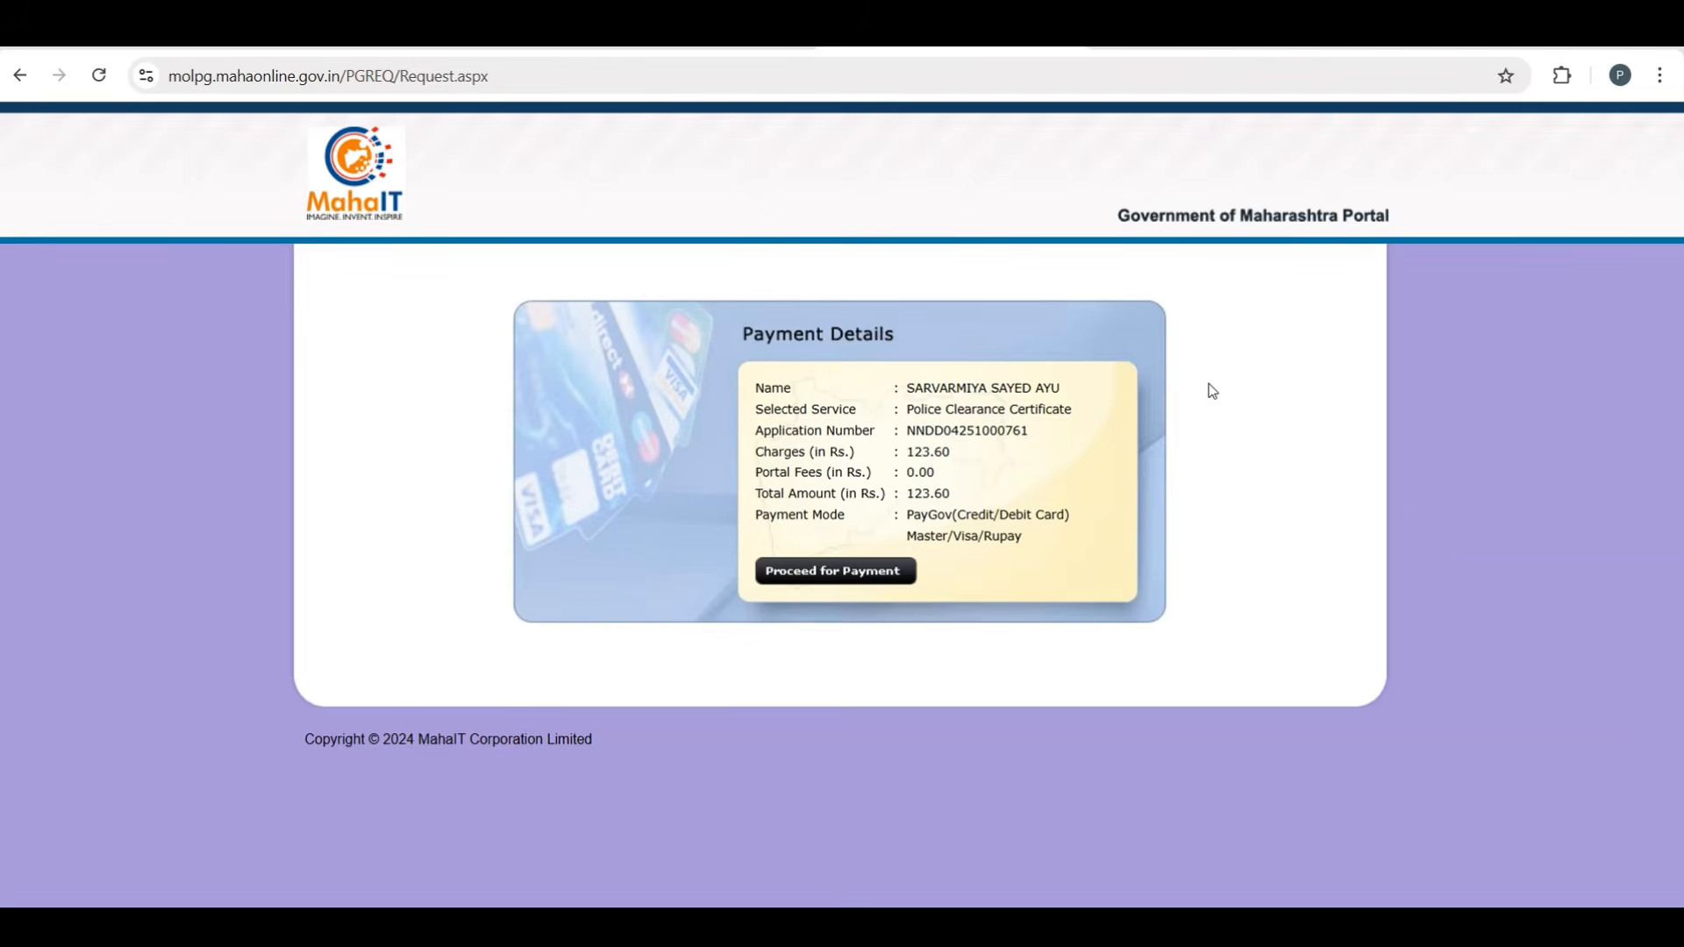
left_click(878, 567)
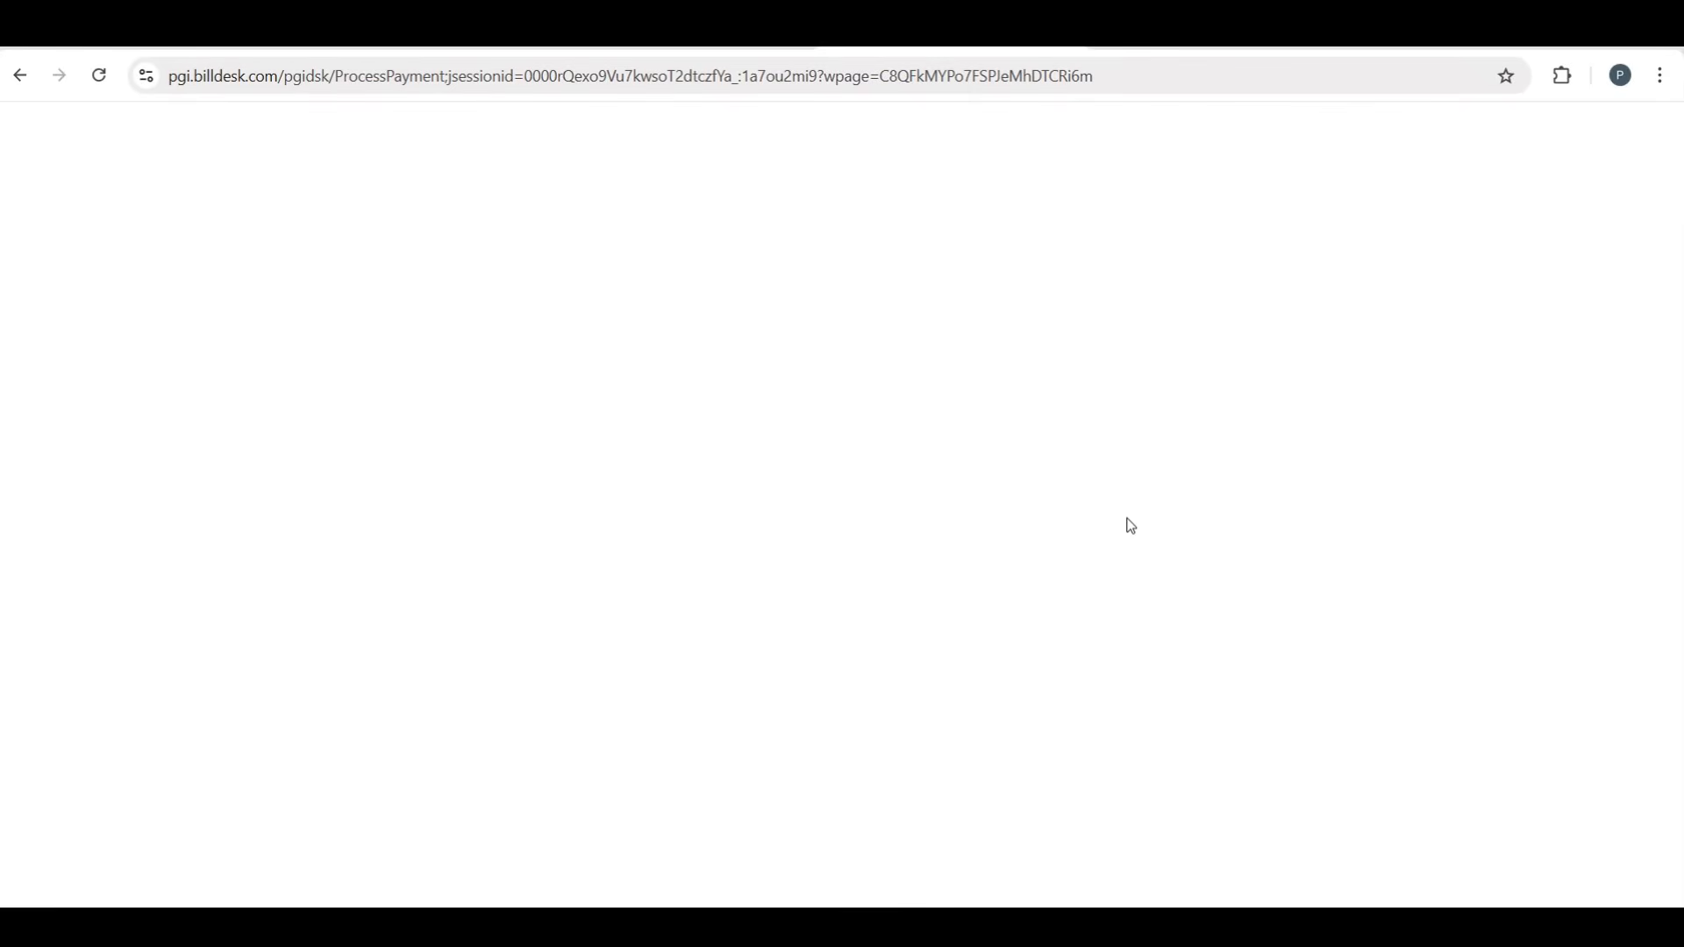
Choose QR as the payment method and generate the UPI QR code for the application fee
left_click(493, 491)
left_click(786, 500)
left_click(772, 586)
left_click(855, 577)
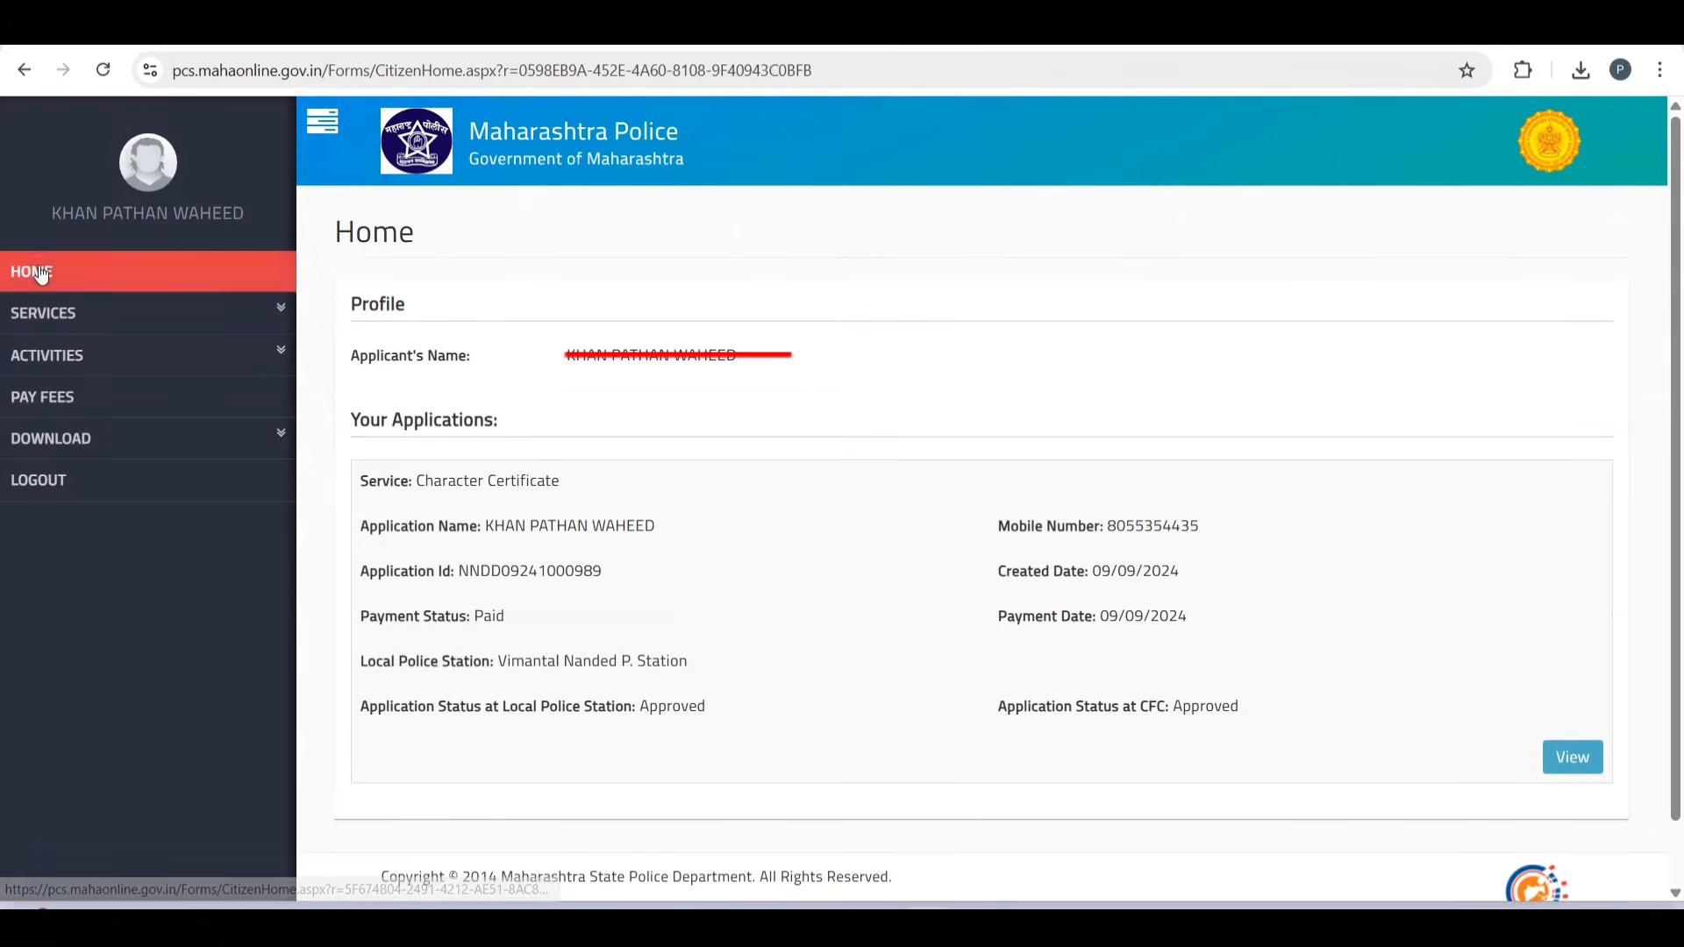
Return to the portal's home page and copy the application ID of the paid Character Certificate application
left_click(42, 273)
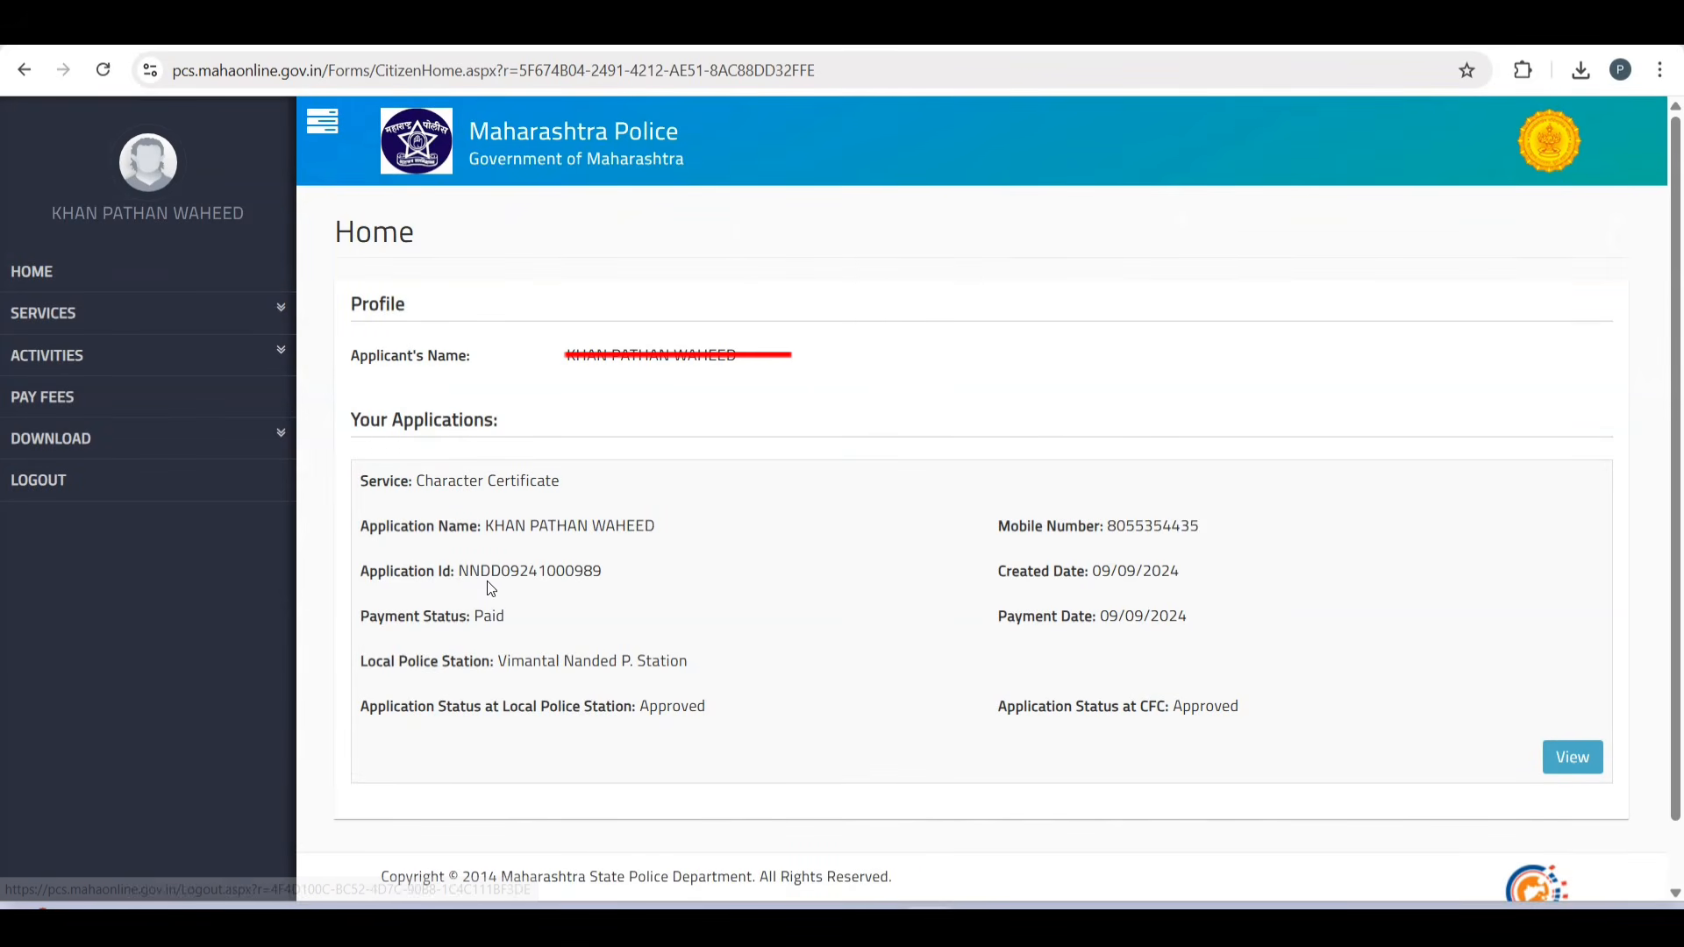
double_click(486, 573)
right_click(486, 574)
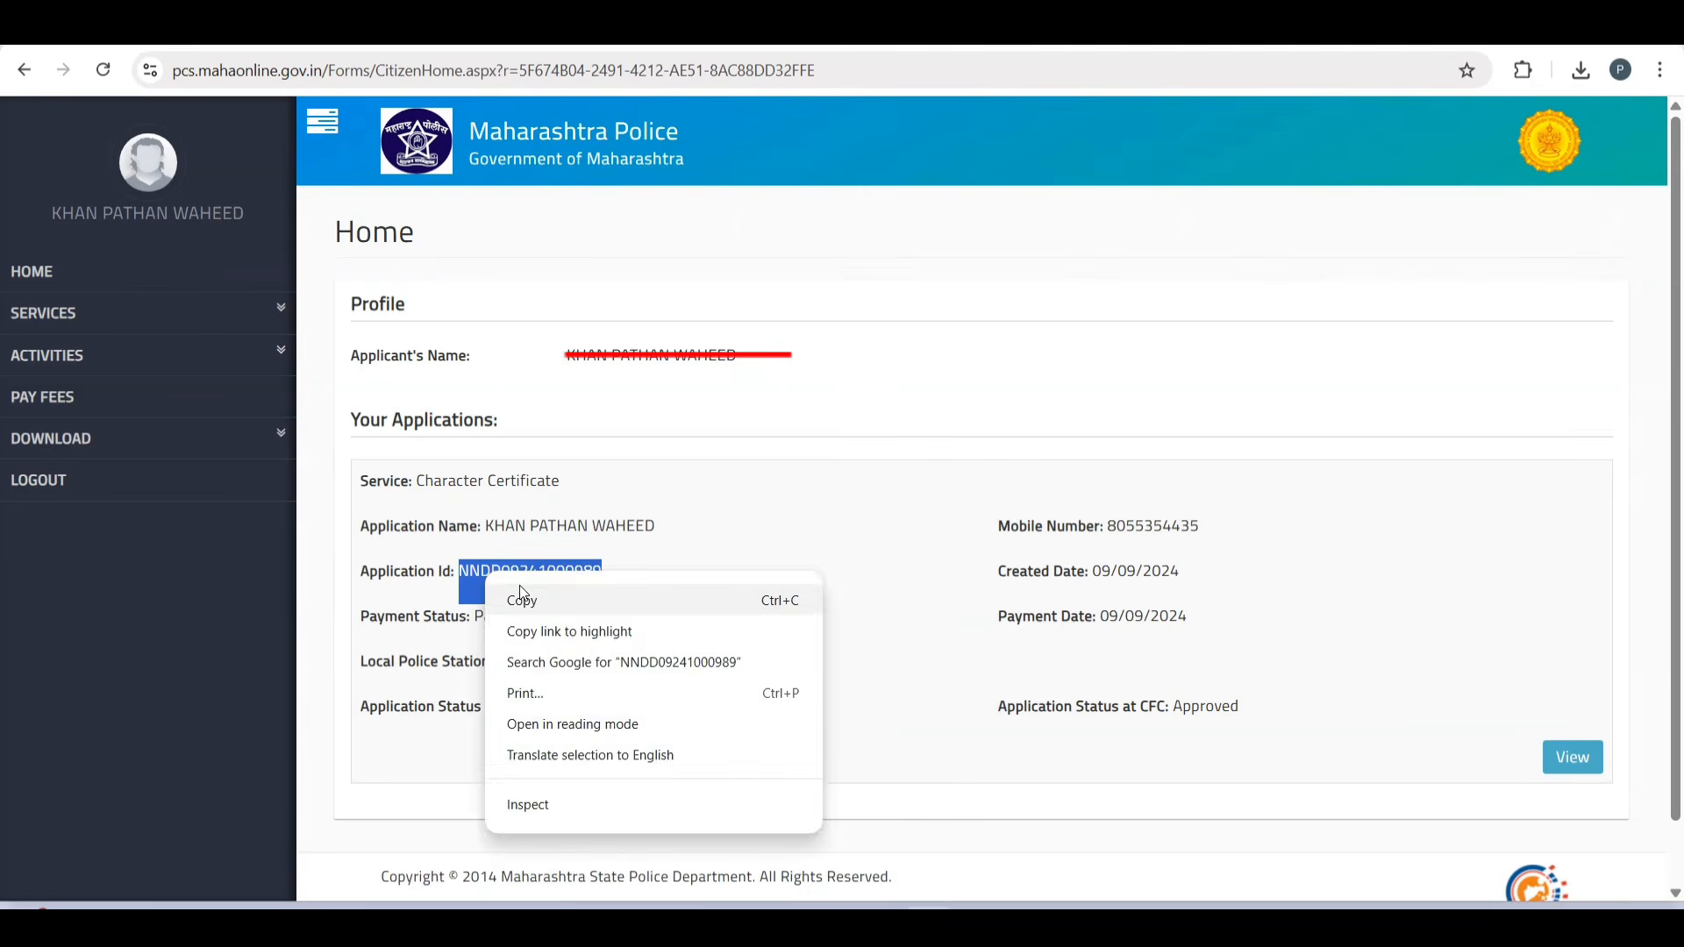
left_click(518, 594)
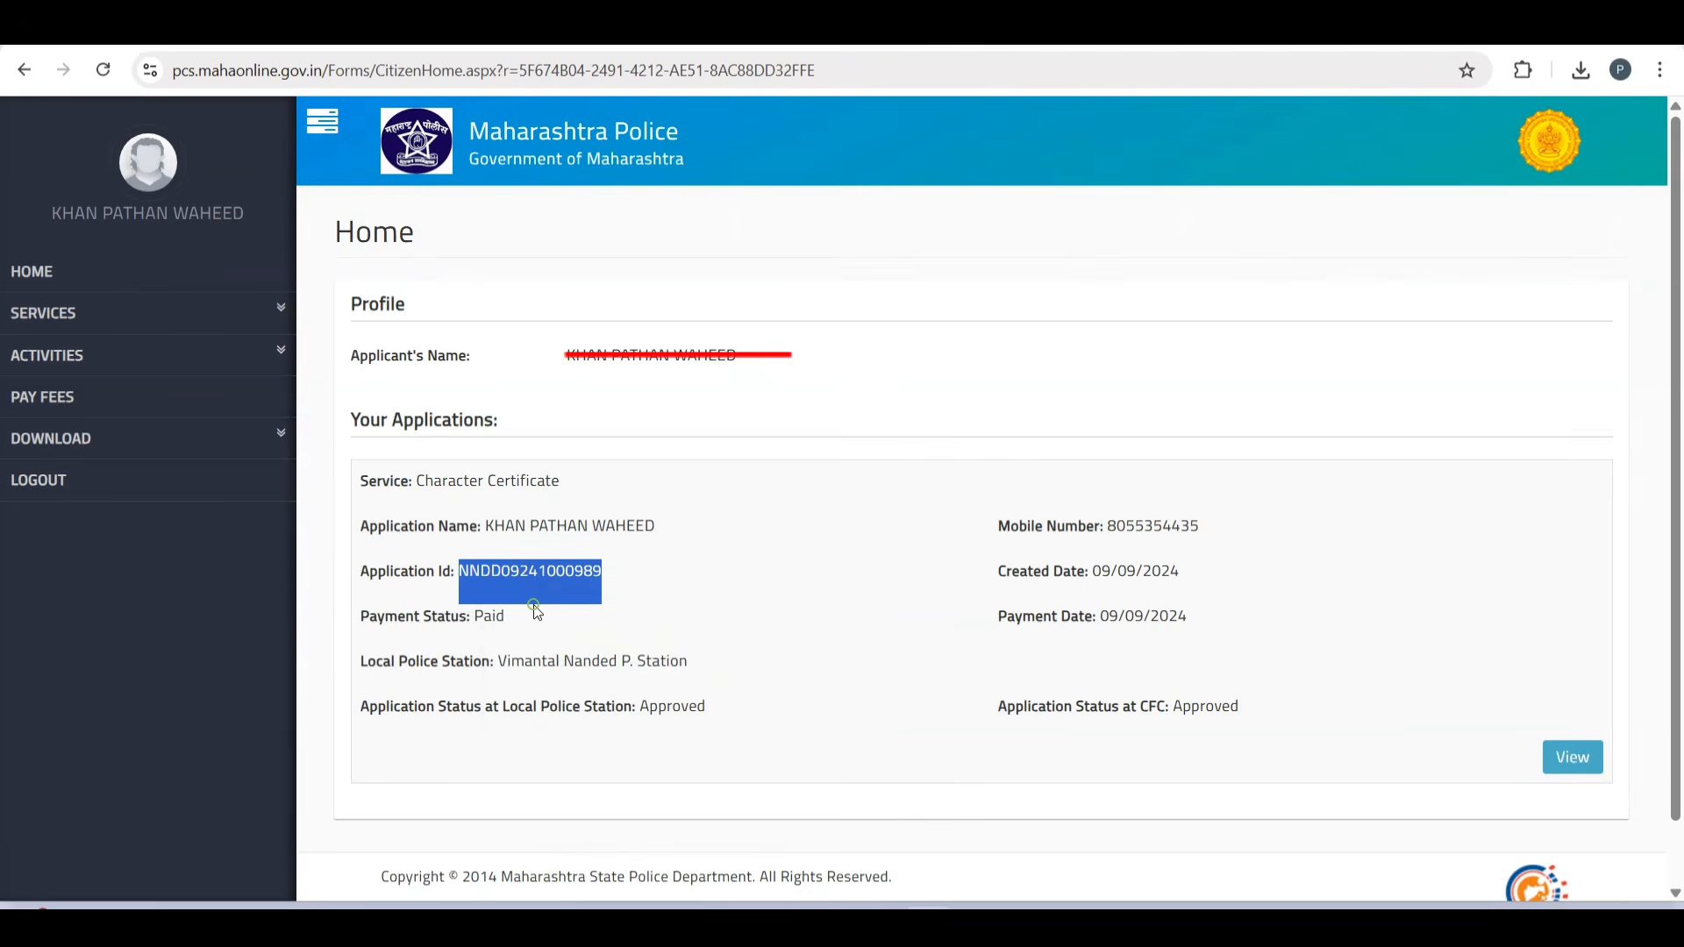
Look up the printable certificate with the copied application ID and save it as a PDF under the suggested file name
left_click(68, 438)
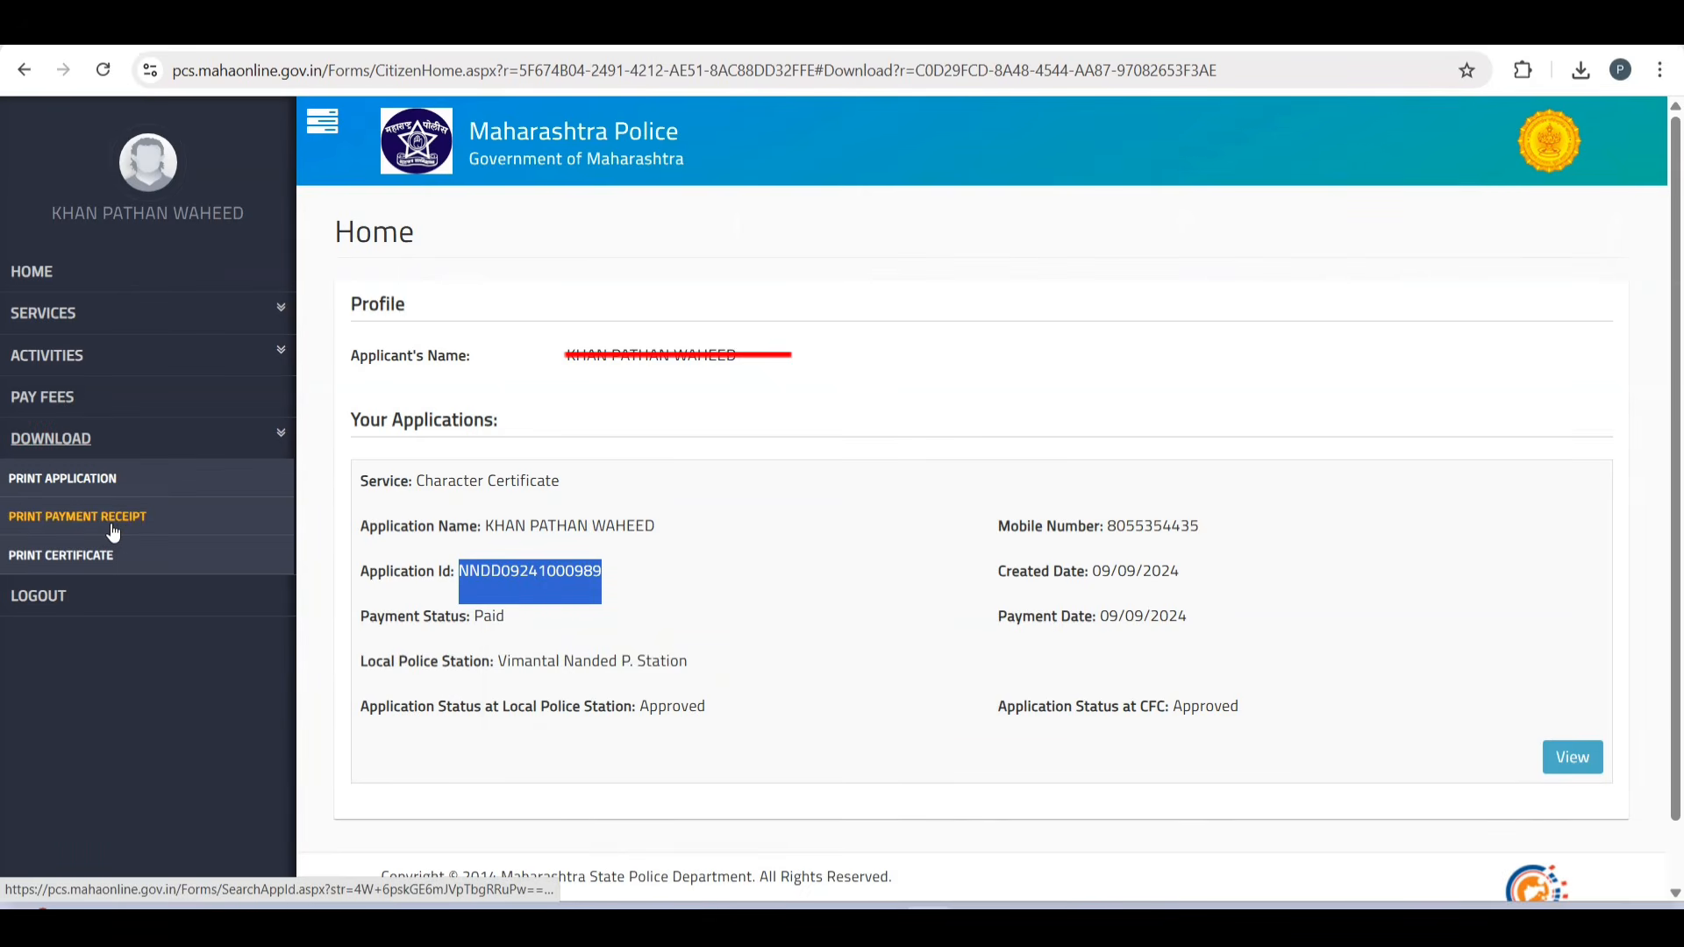
left_click(74, 563)
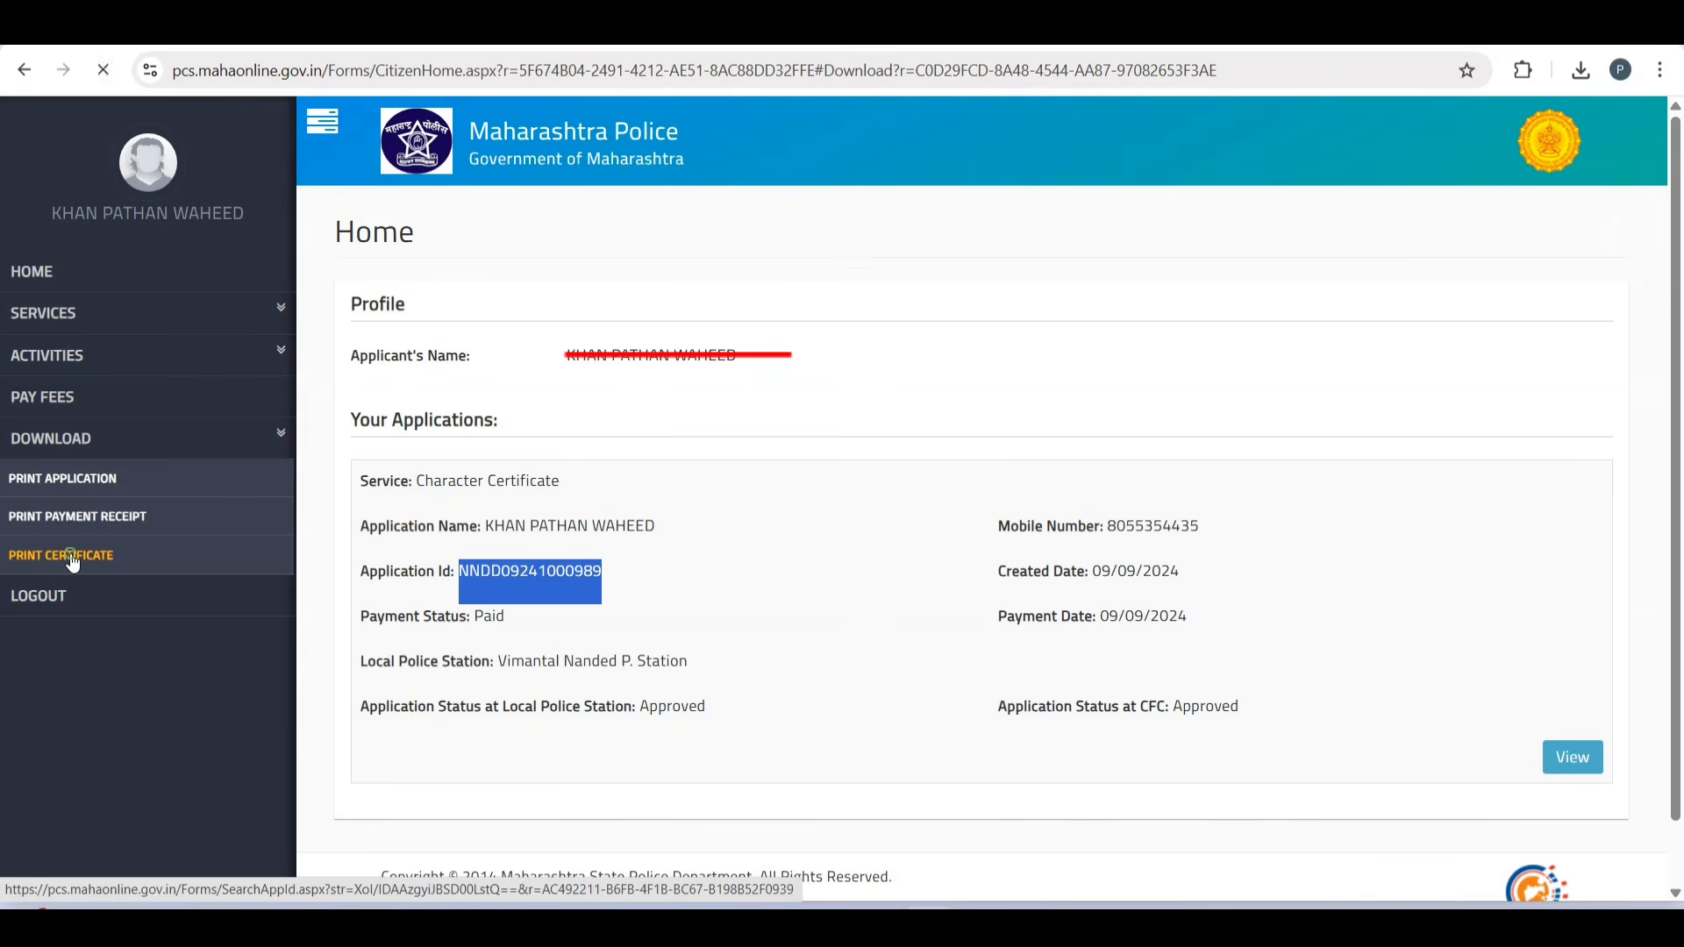
left_click(834, 390)
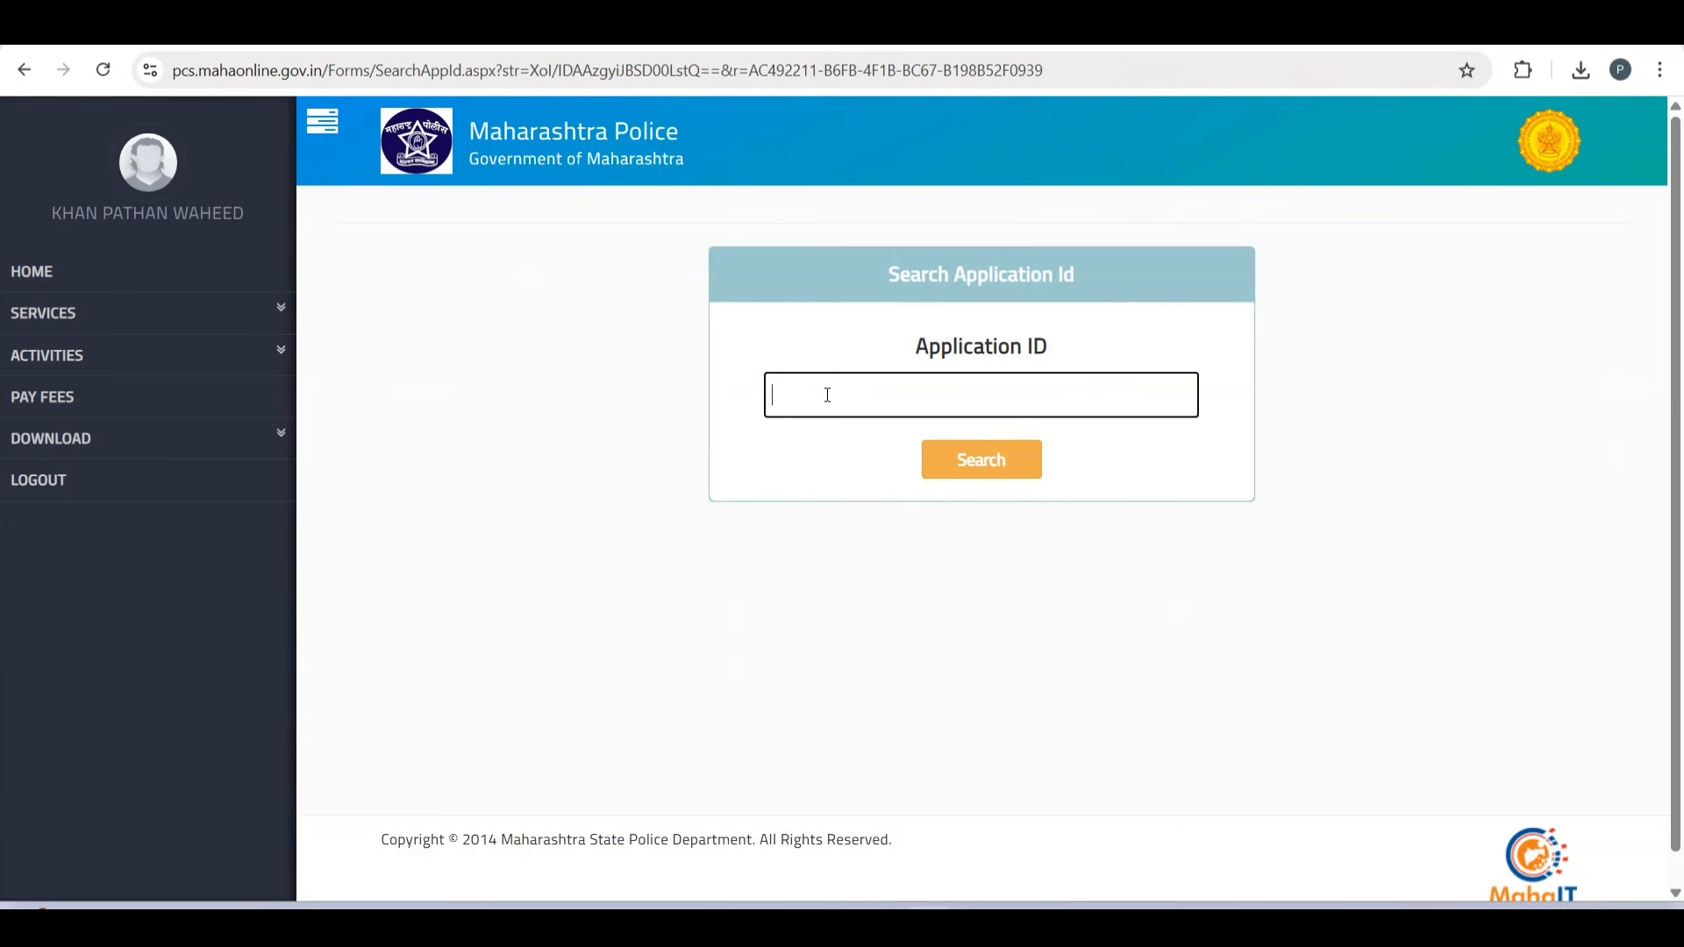
key("ctrl+v")
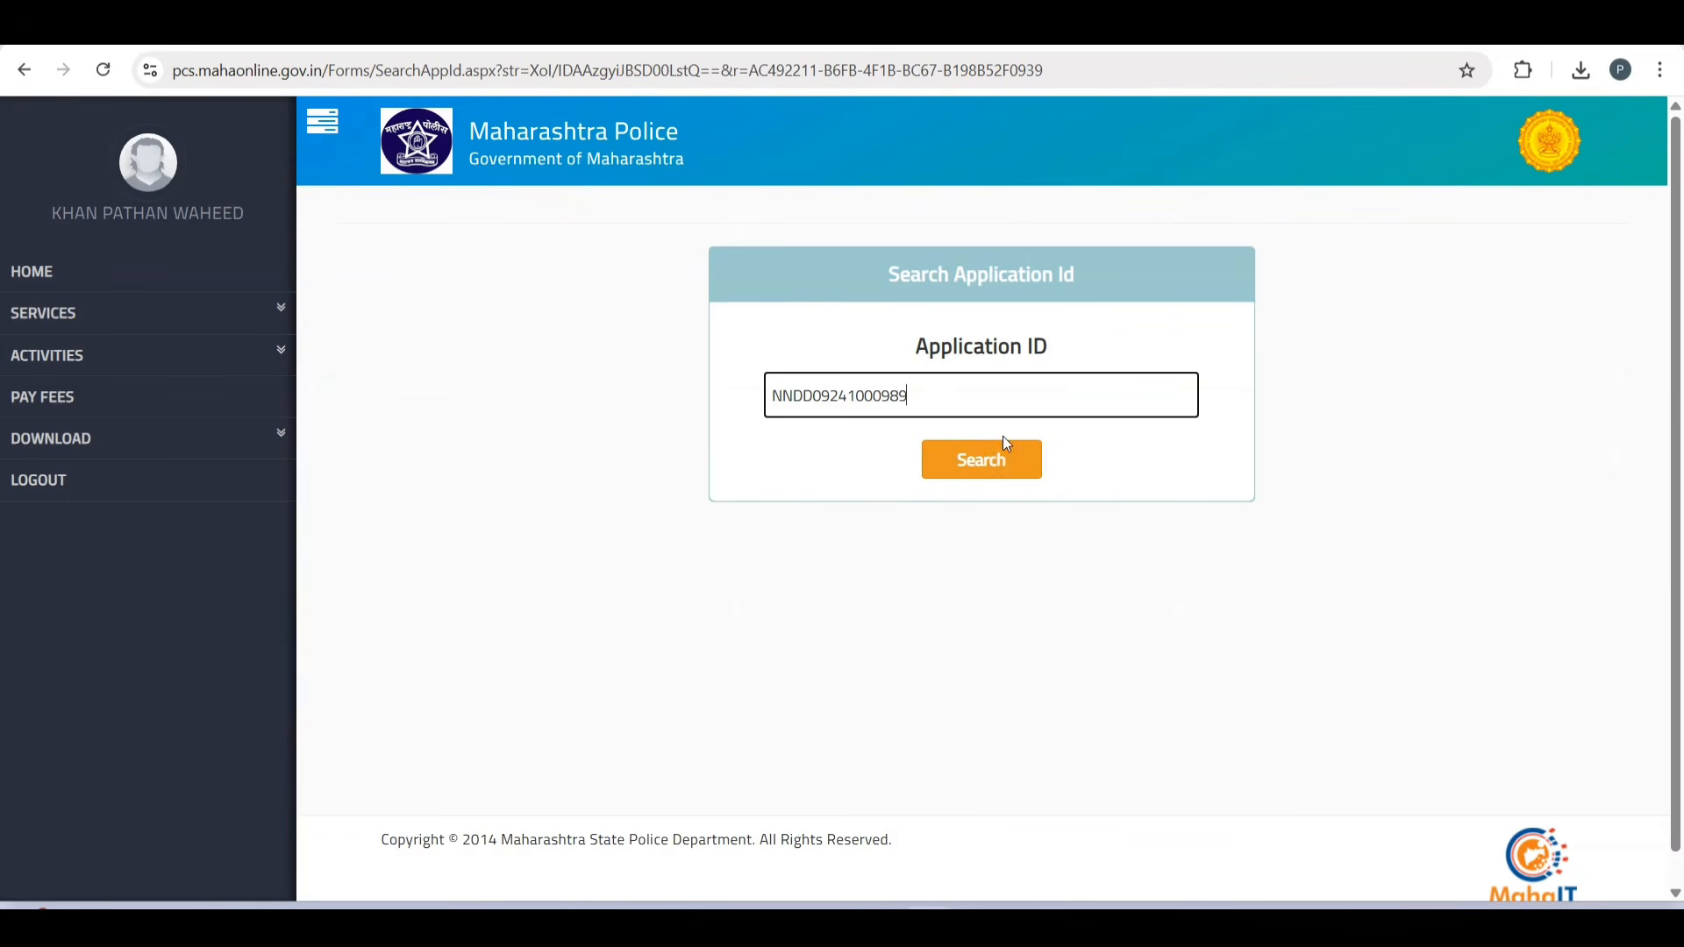
left_click(987, 460)
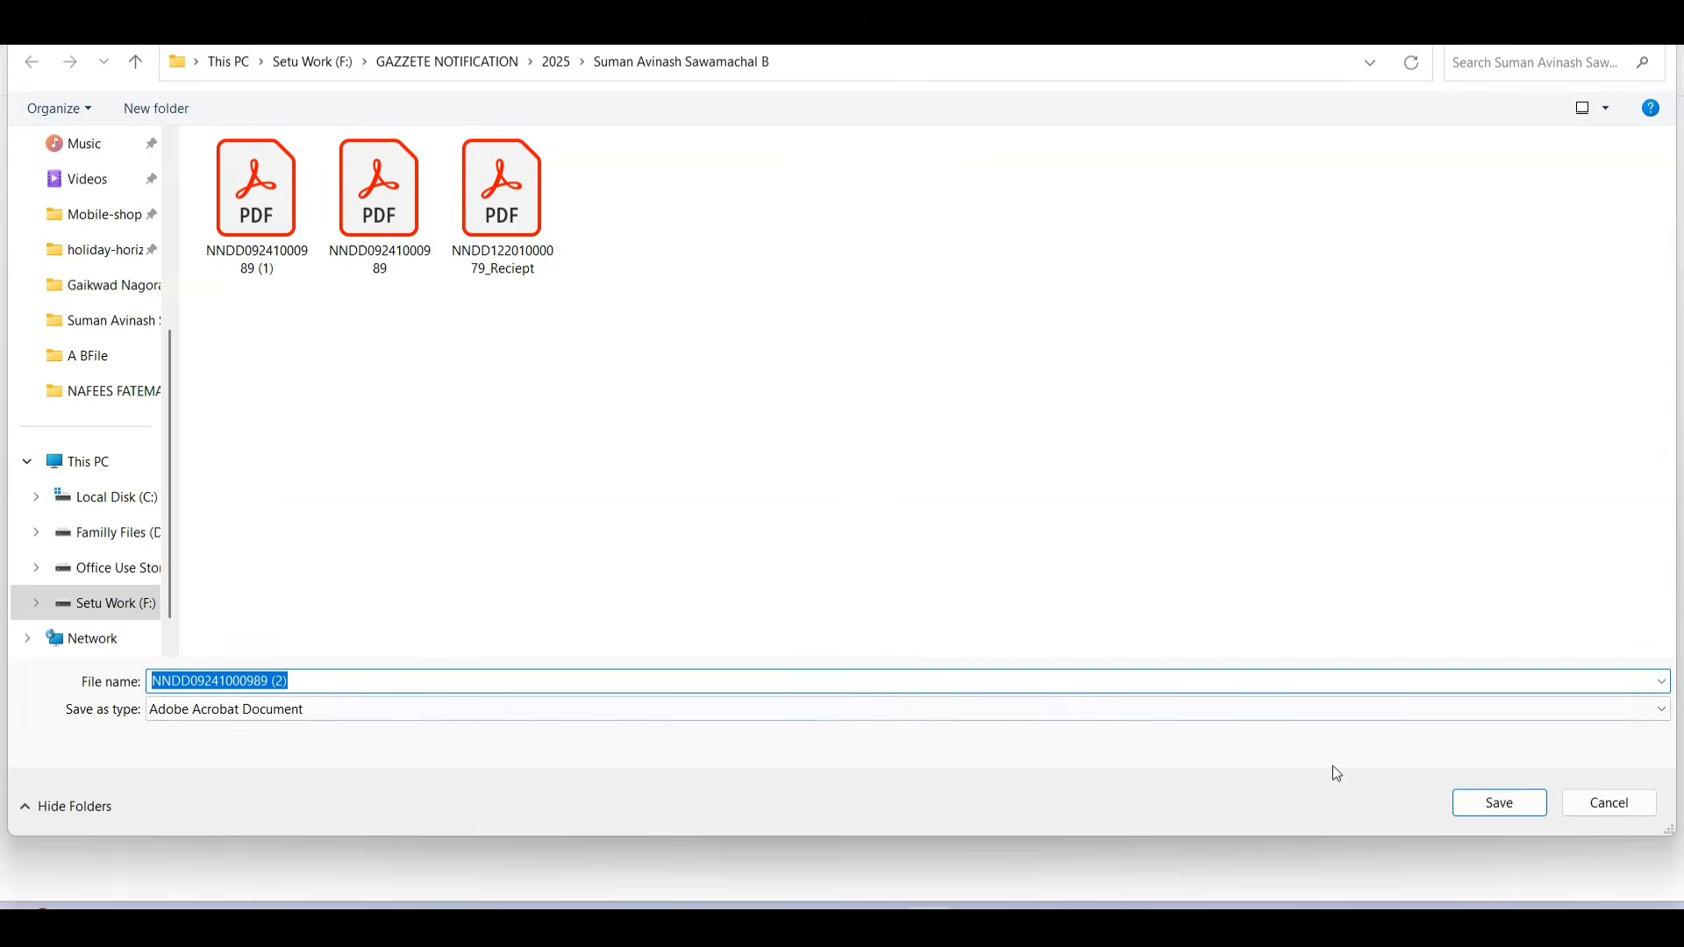
left_click(1500, 804)
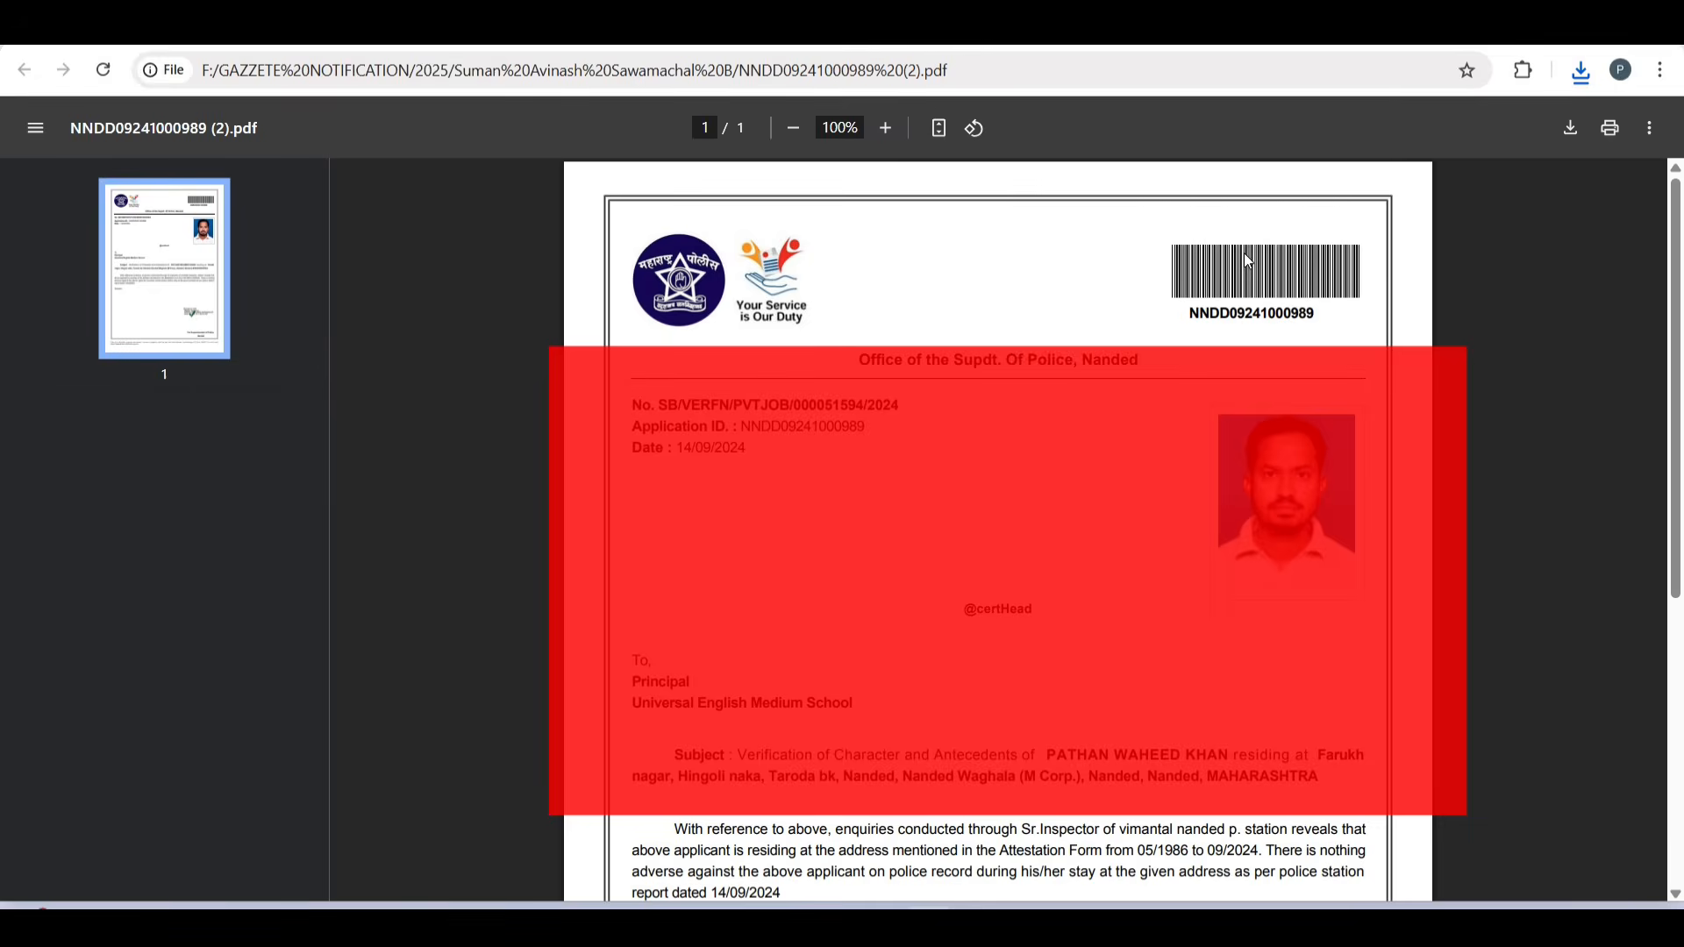
Examine the layout of the downloaded police certificate PDF as a whole page
key("ctrl+minus")
key("ctrl+minus")
key("ctrl+minus")
key("ctrl+minus")
key("ctrl+minus")
scroll(1244, 254, "down", 1, "ctrl")
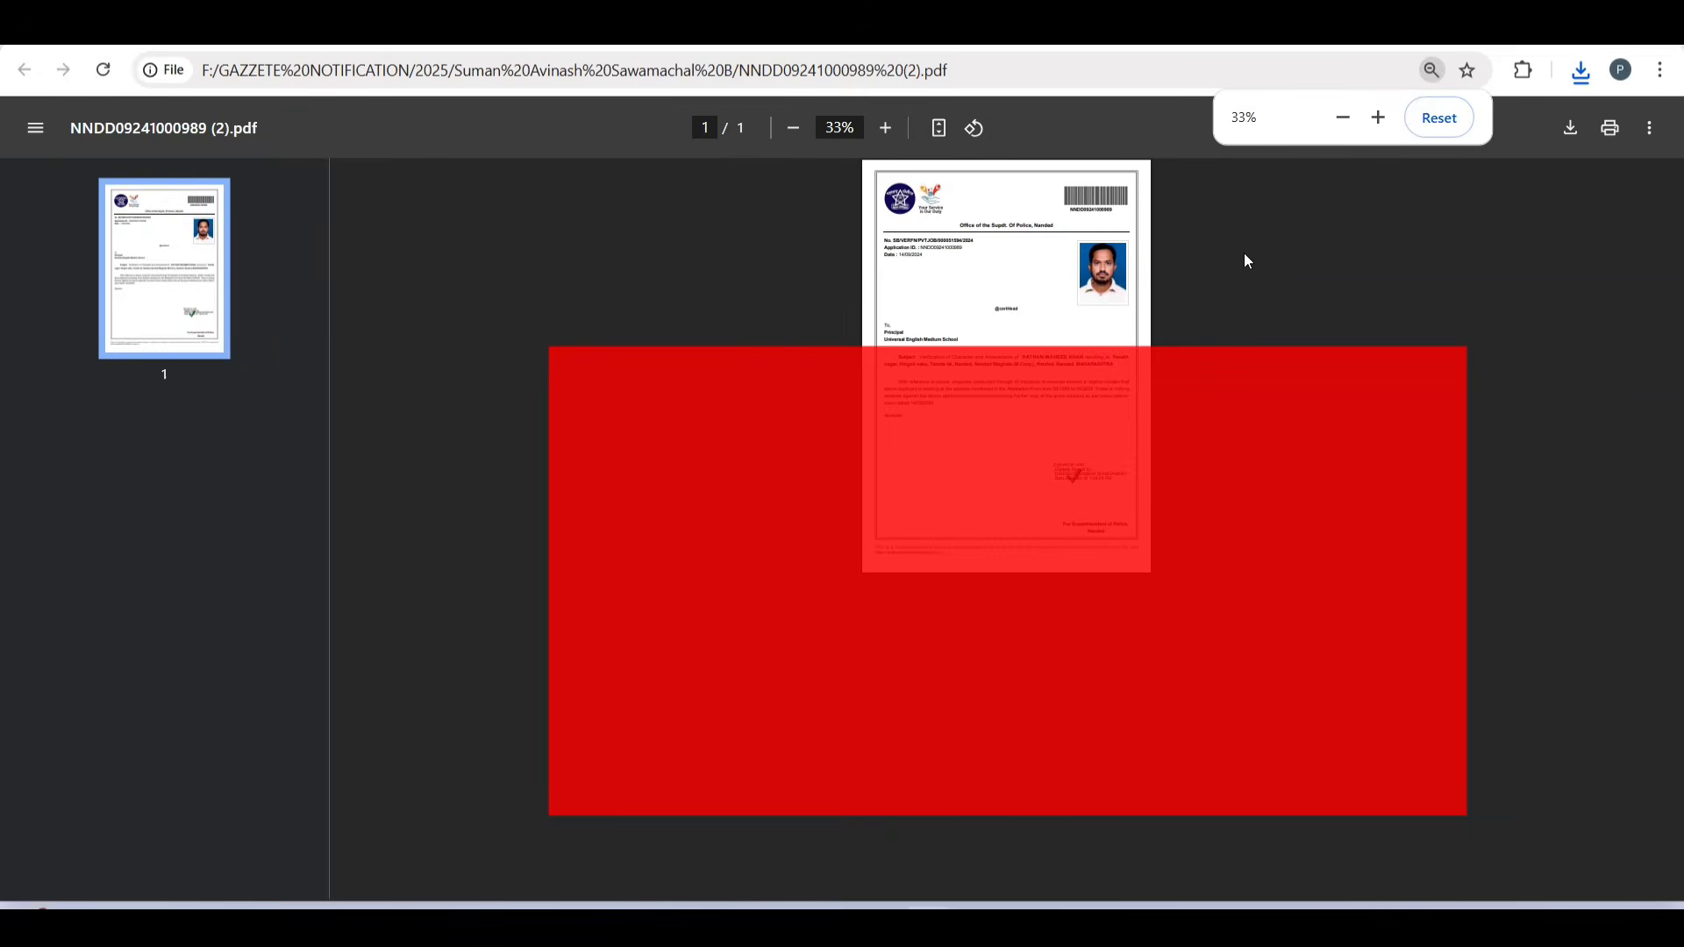
scroll(1244, 254, "up", 4, "ctrl")
scroll(1244, 254, "down", 5, "ctrl")
scroll(1244, 253, "up", 2, "ctrl")
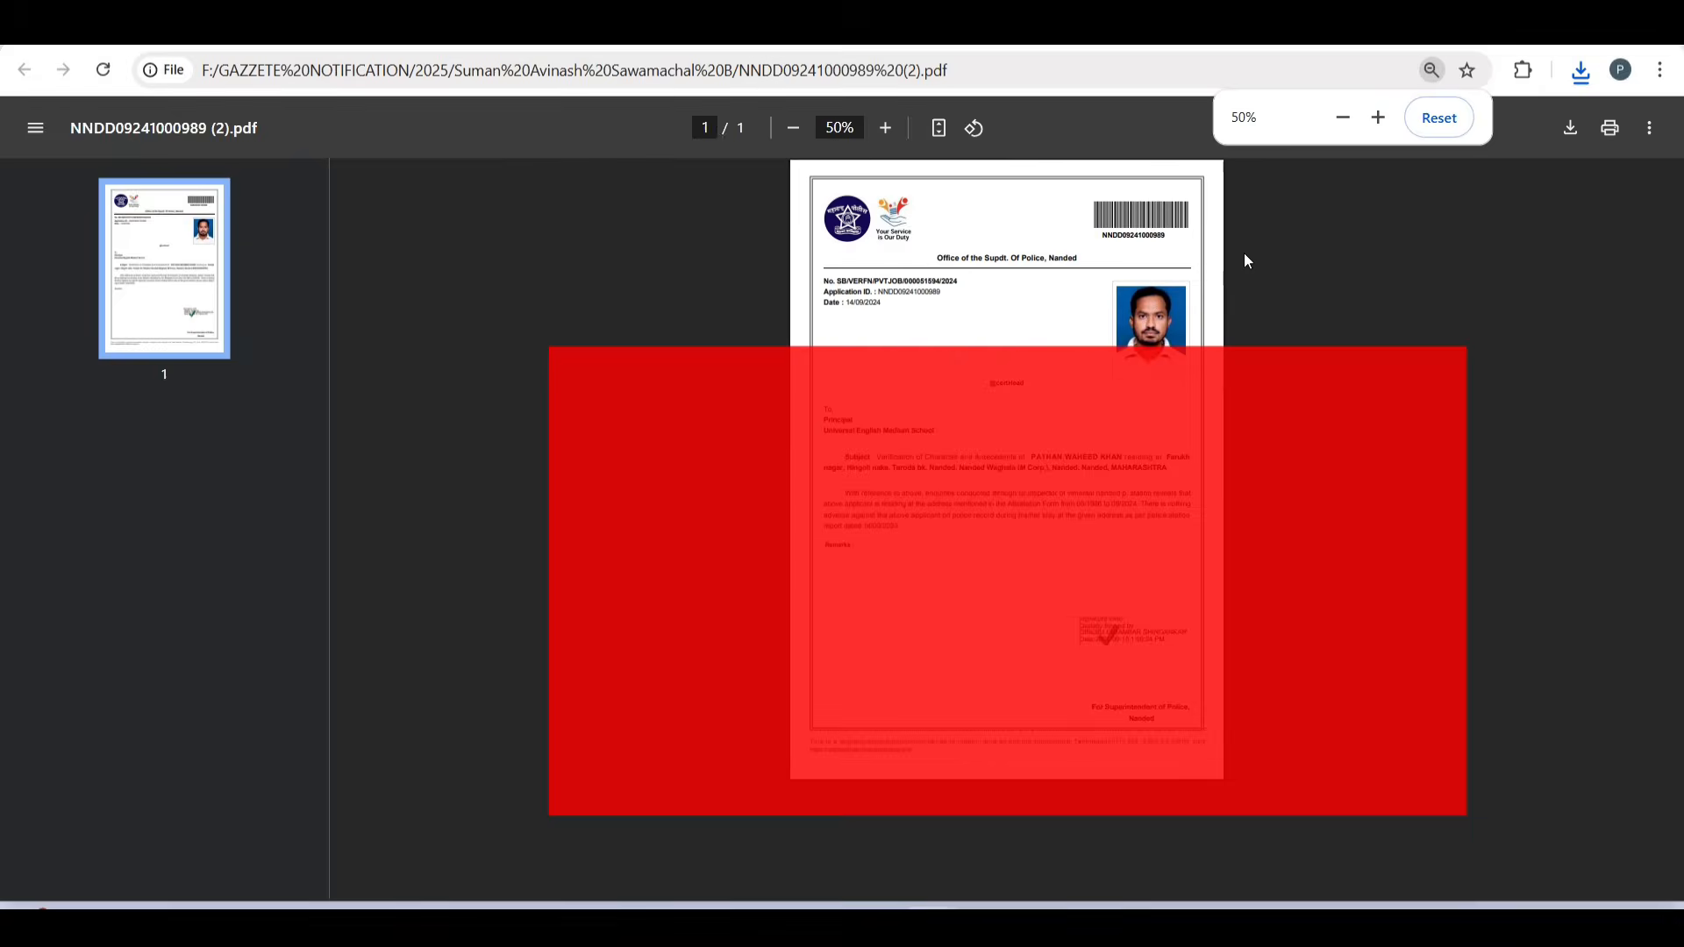
scroll(1243, 253, "down", 1, "ctrl")
scroll(1243, 253, "up", 3, "ctrl")
scroll(1245, 256, "down", 3, "ctrl")
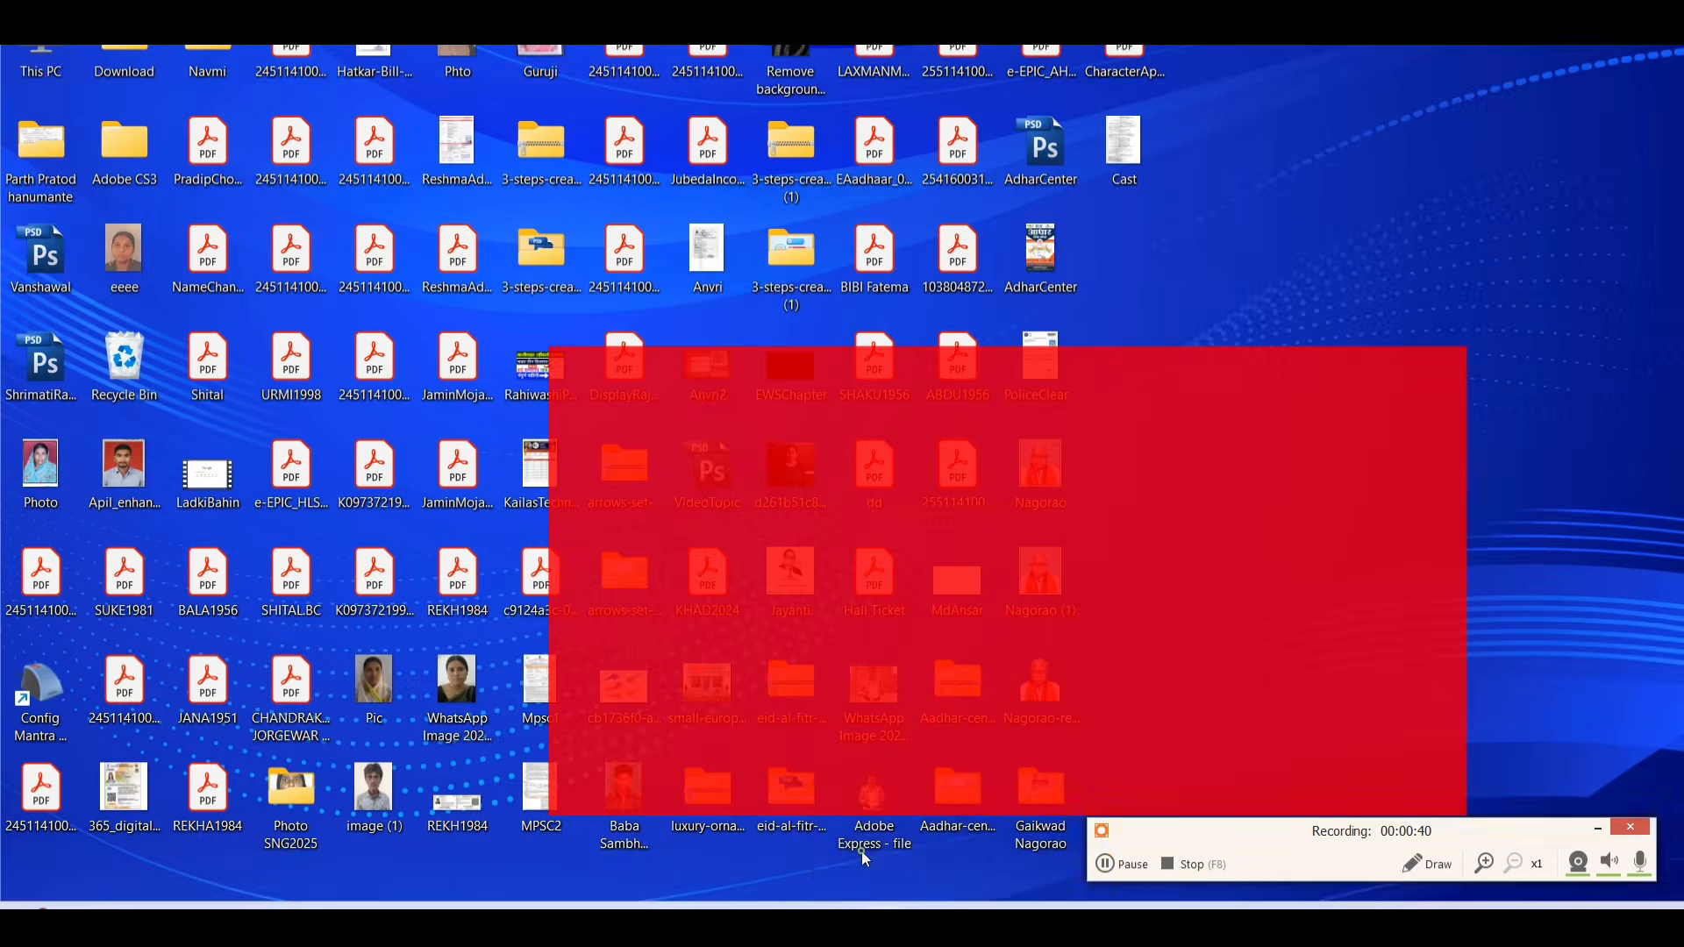
left_click(861, 851)
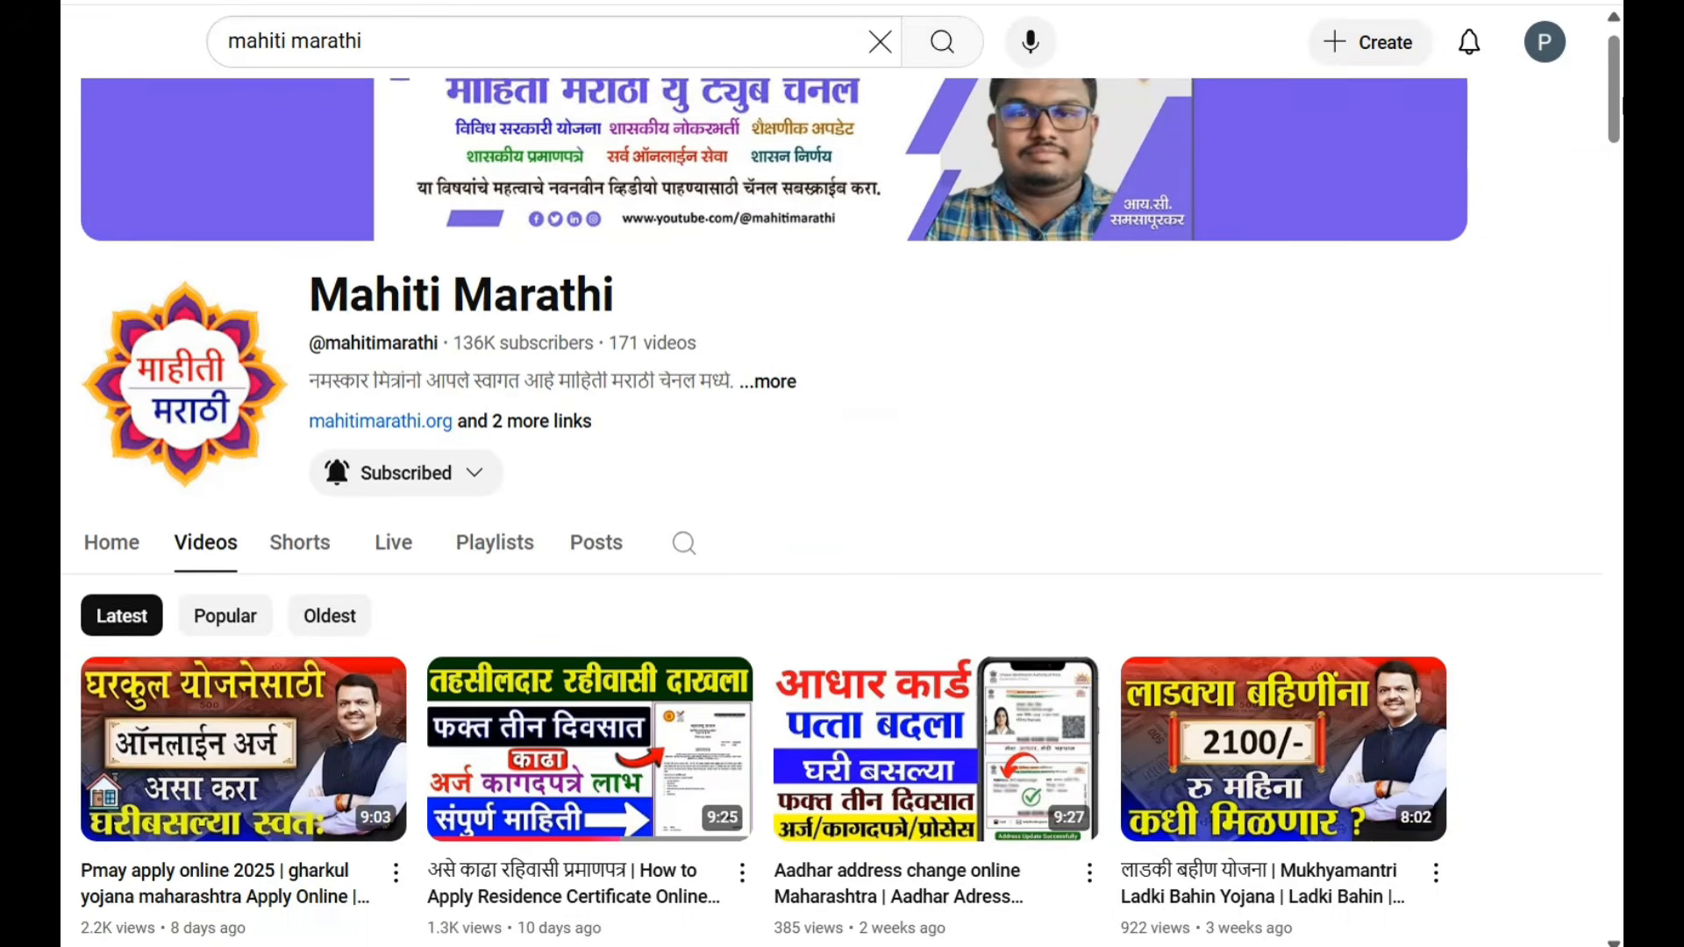
Switch to YouTube and browse the Mahiti Marathi channel's videos from the latest down to the older ones
scroll(842, 526, "up", 1)
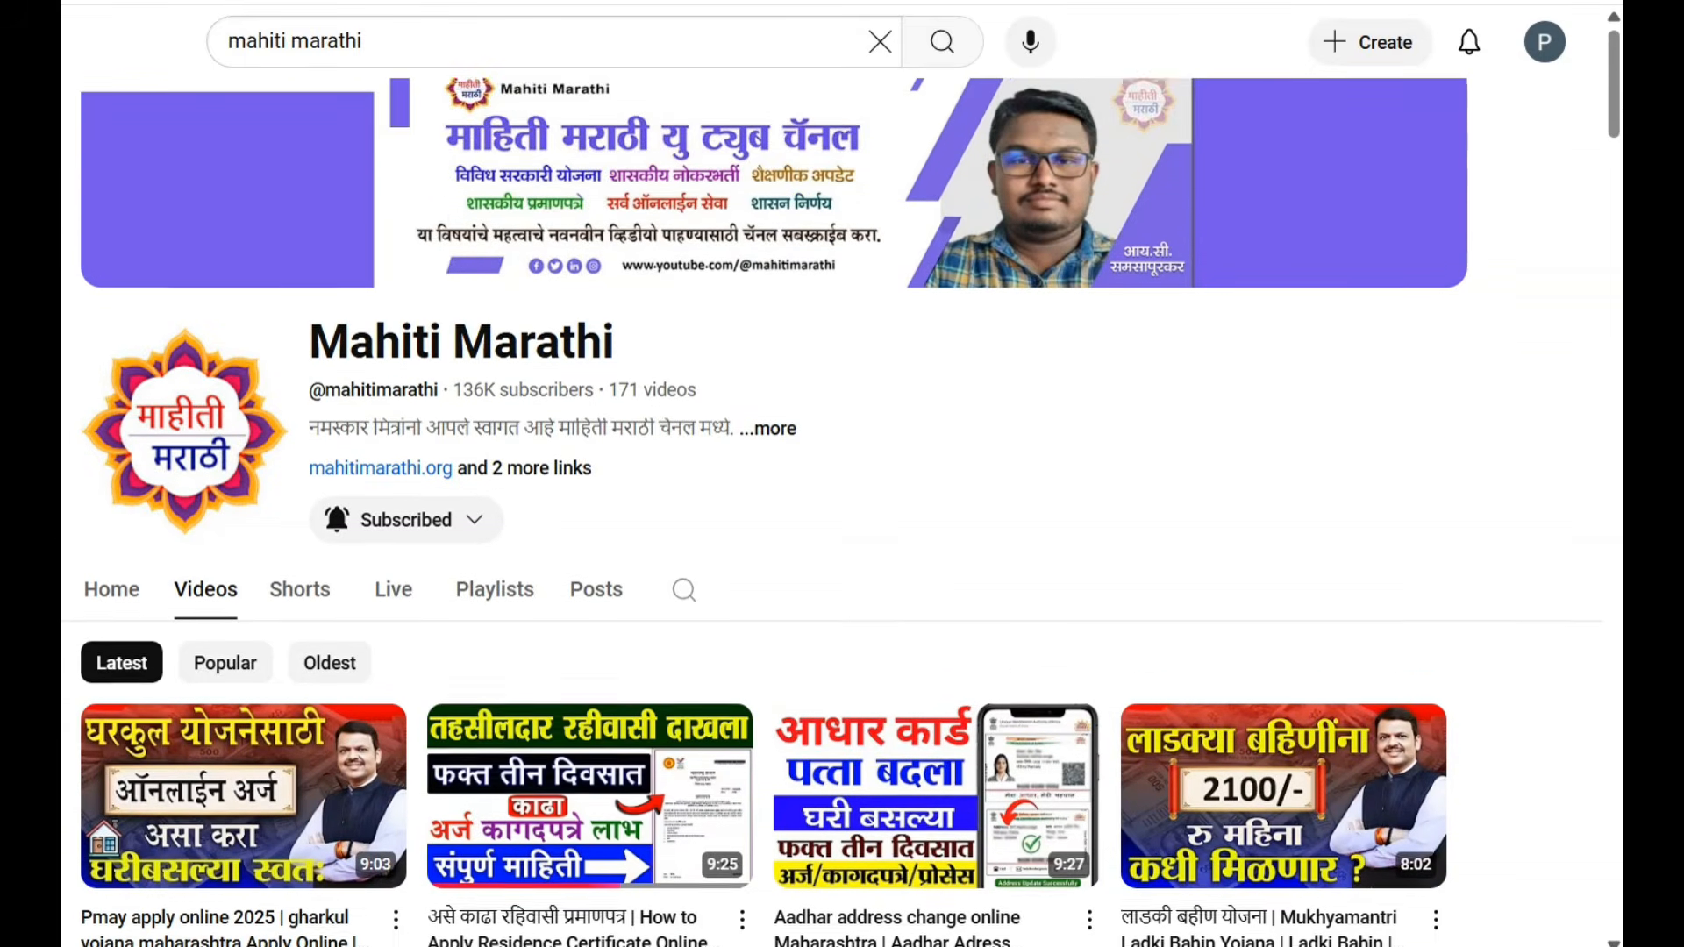
scroll(842, 526, "down", 4)
scroll(843, 526, "down", 5)
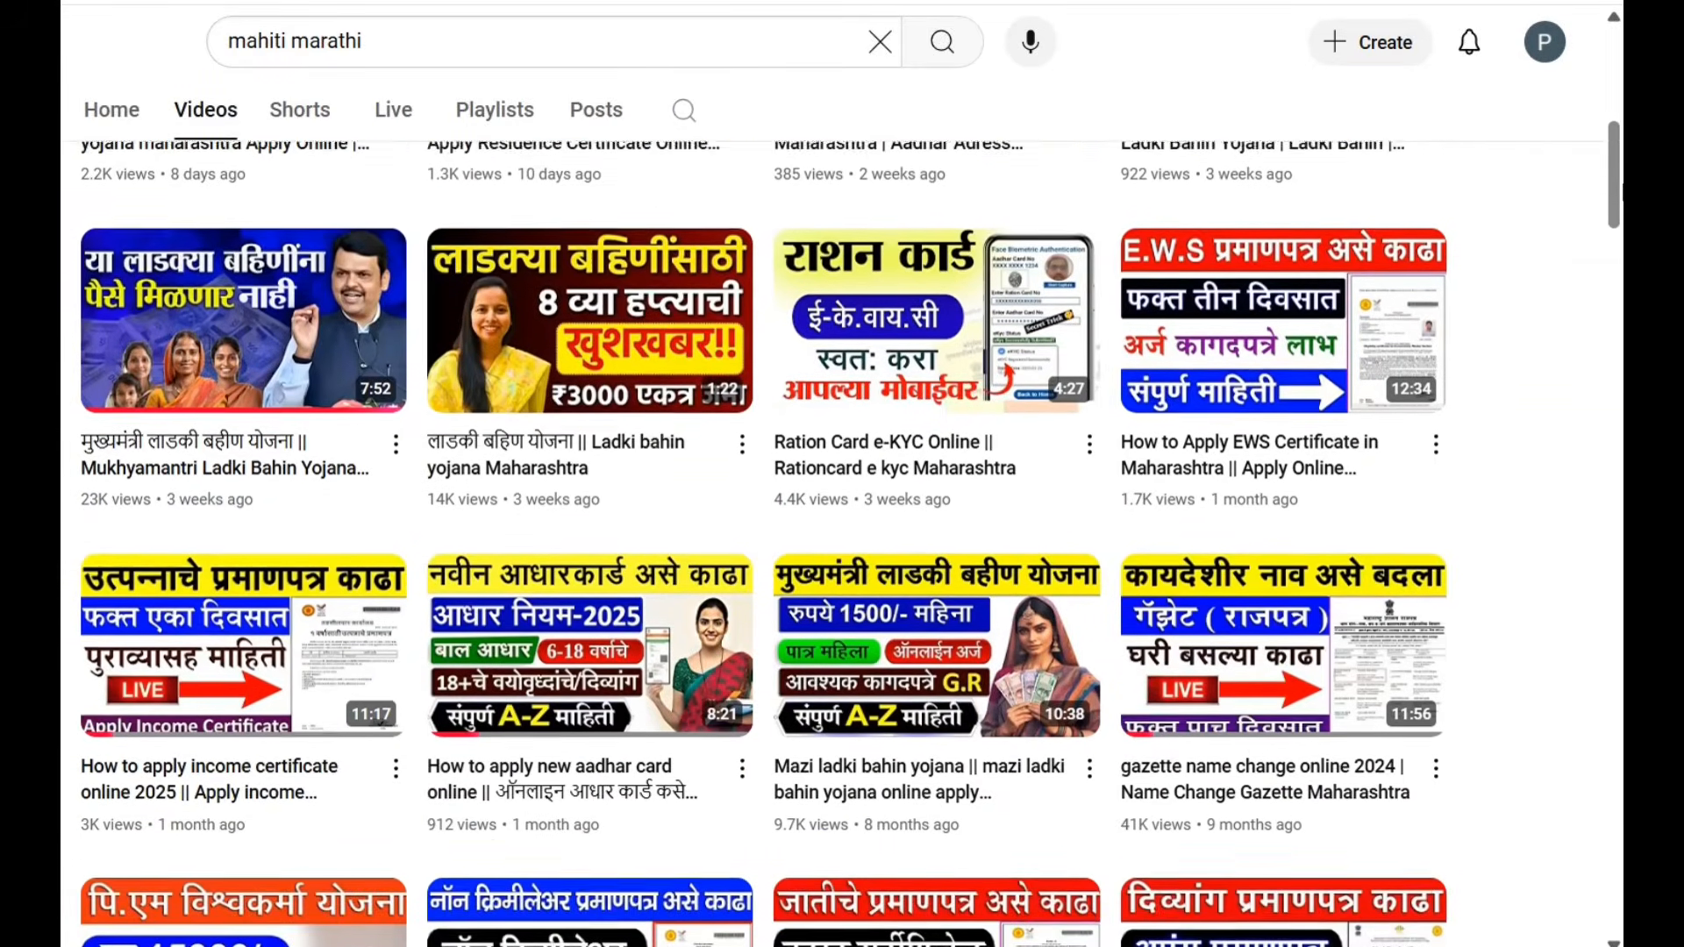
left_click_drag(1621, 189, 1598, 712)
left_click_drag(1604, 772, 1611, 824)
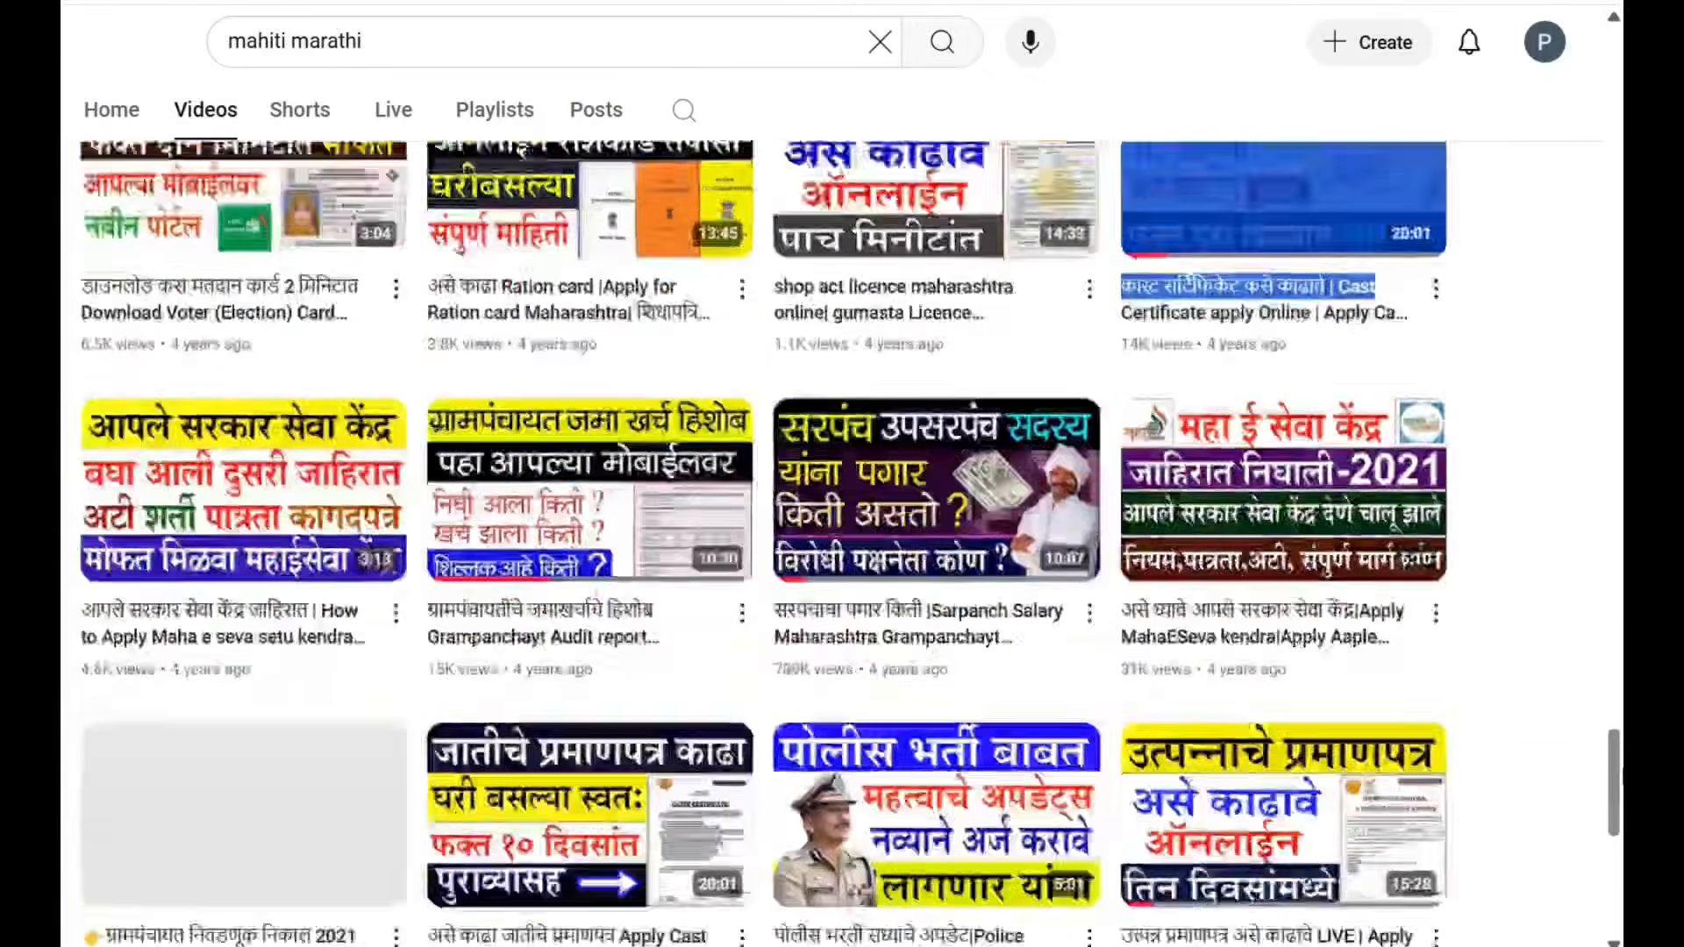